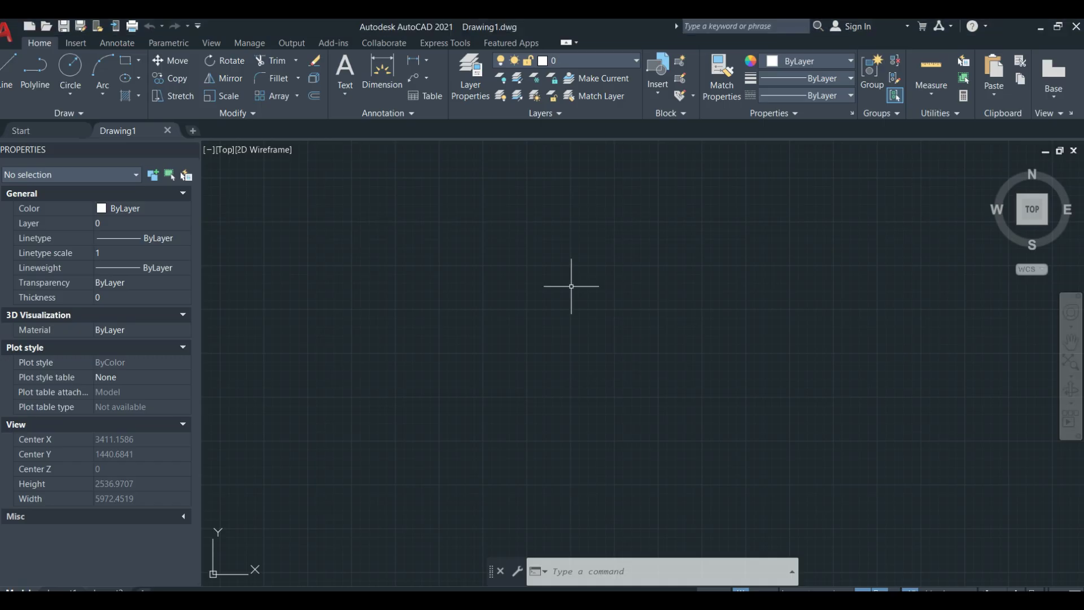
# Step: Set the drawing's insertion scale units to Meters
pyautogui.write('un')
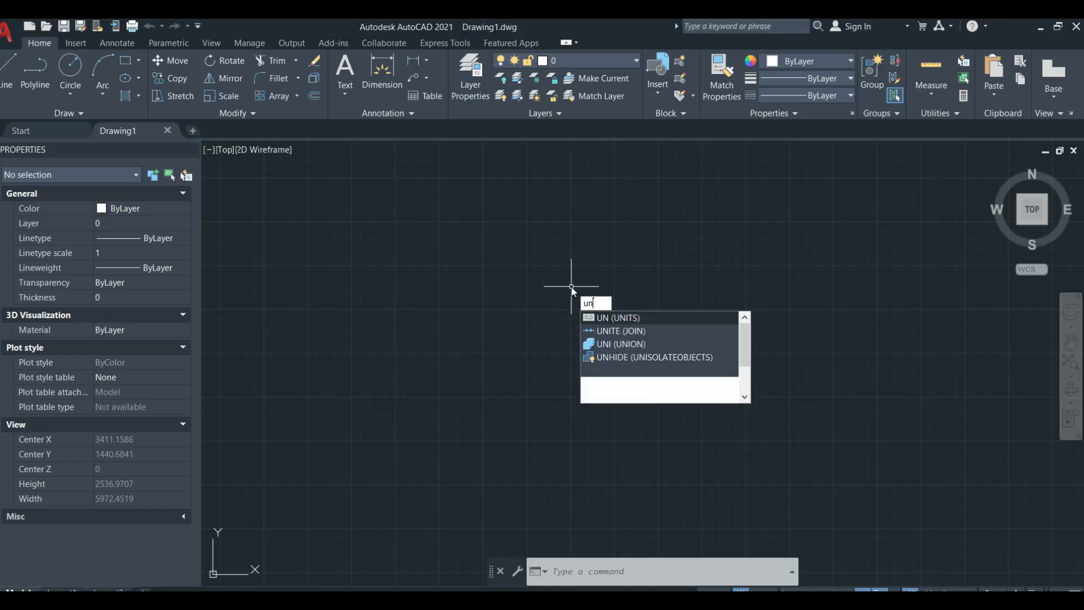
pyautogui.click(620, 319)
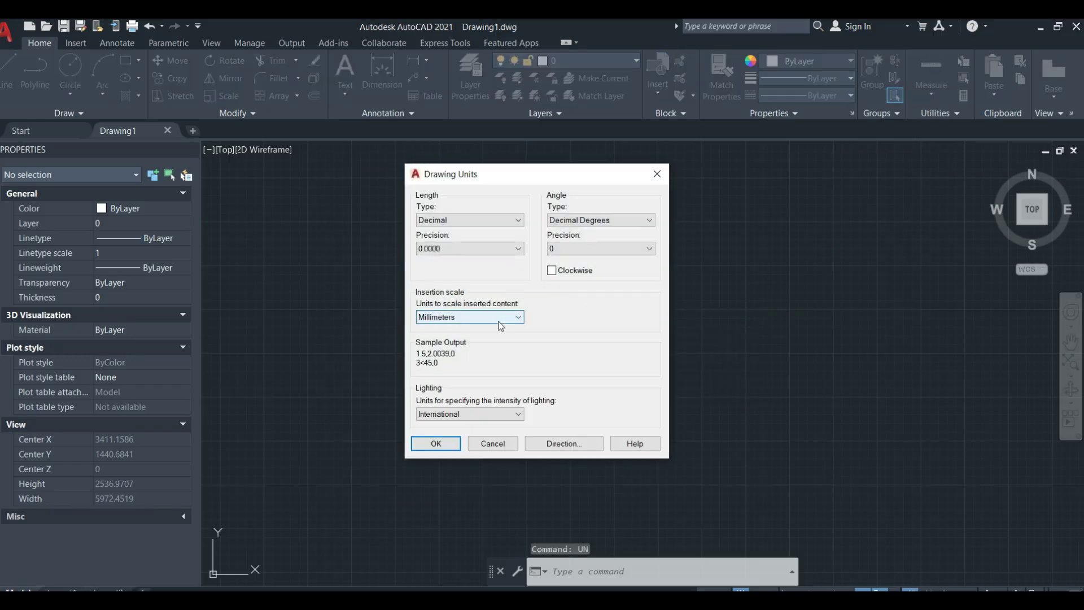
pyautogui.click(499, 320)
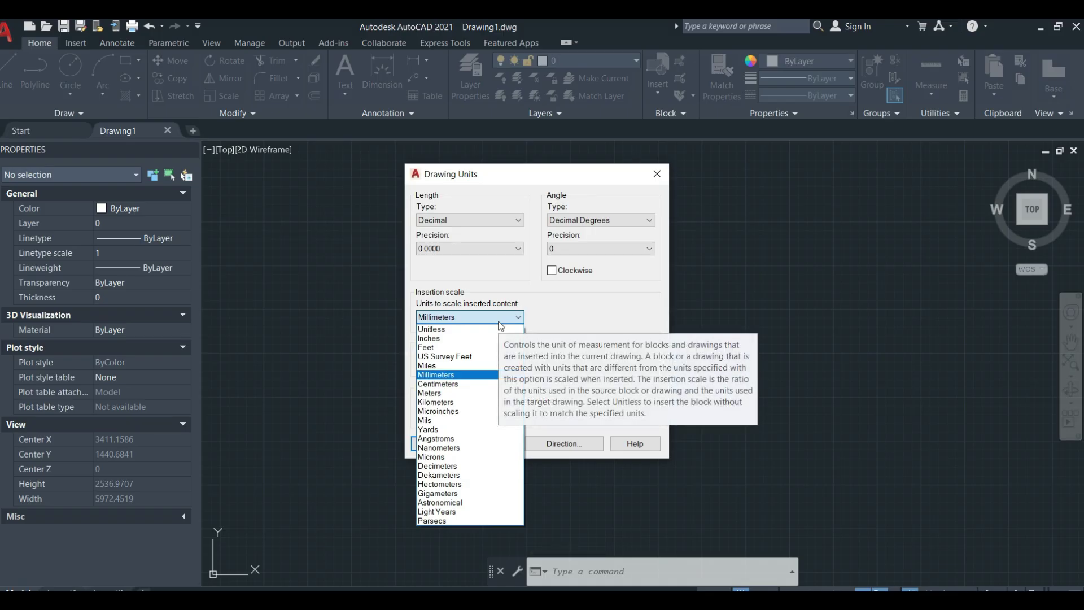
pyautogui.click(455, 394)
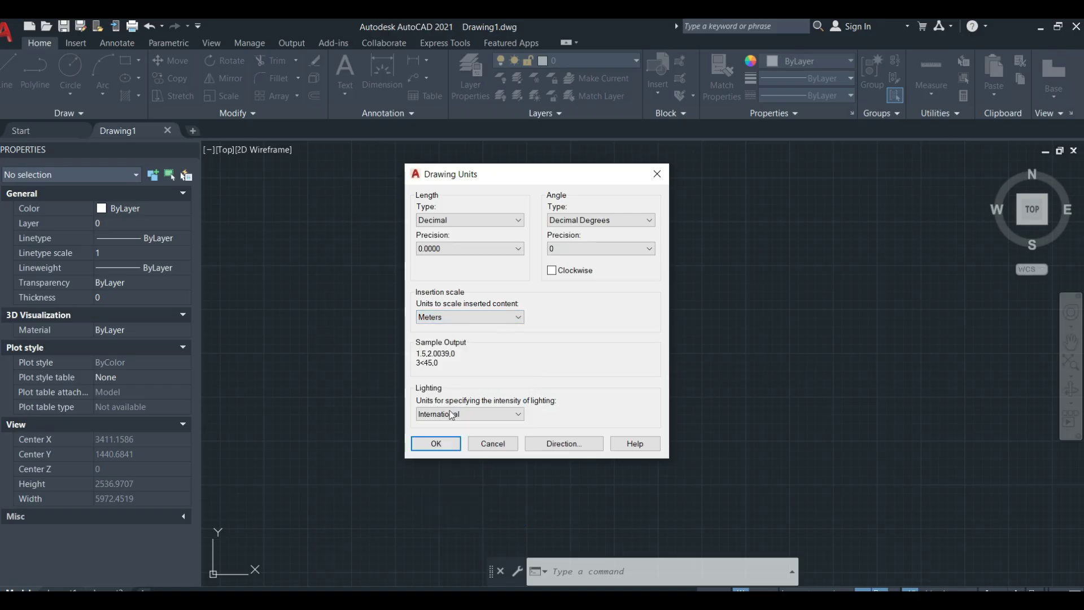
pyautogui.click(438, 444)
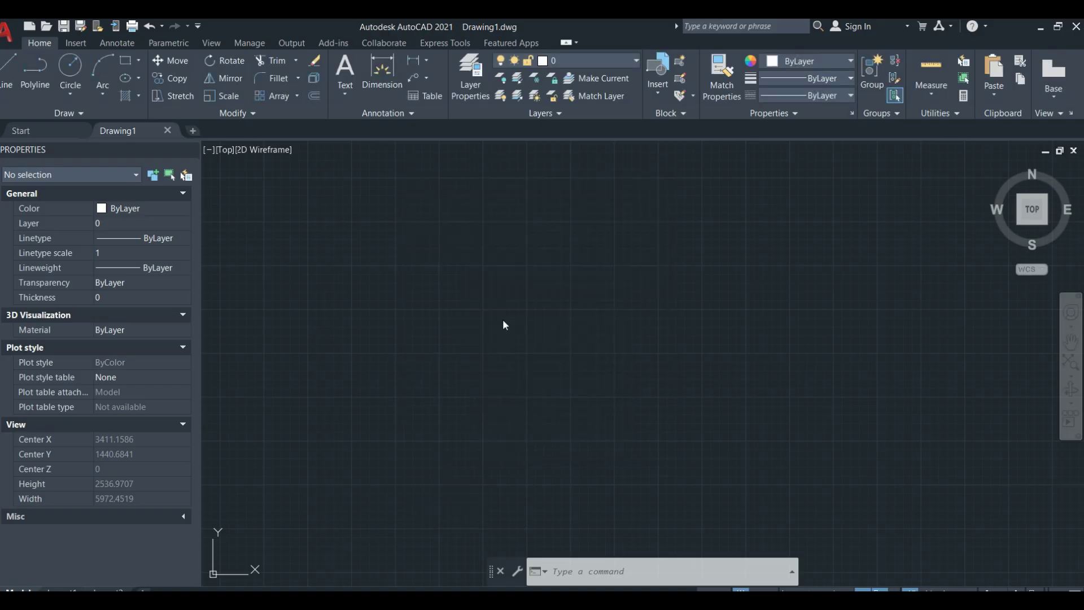
pyautogui.click(460, 278)
pyautogui.click(460, 278)
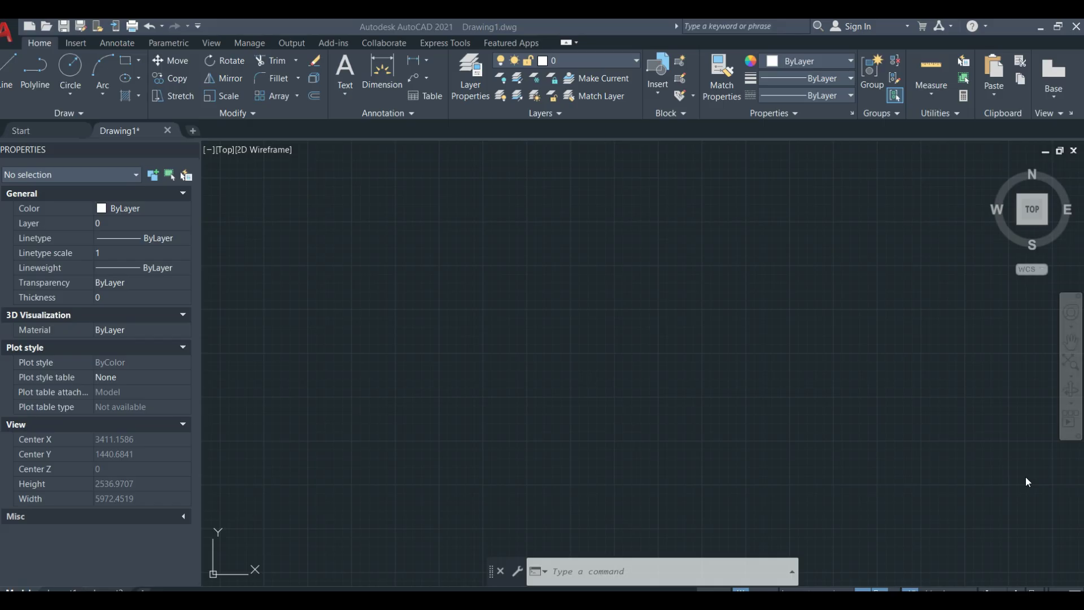
# Step: Open Paint and sketch a wide rectangle outline in the middle of the blank canvas
pyautogui.press('super')
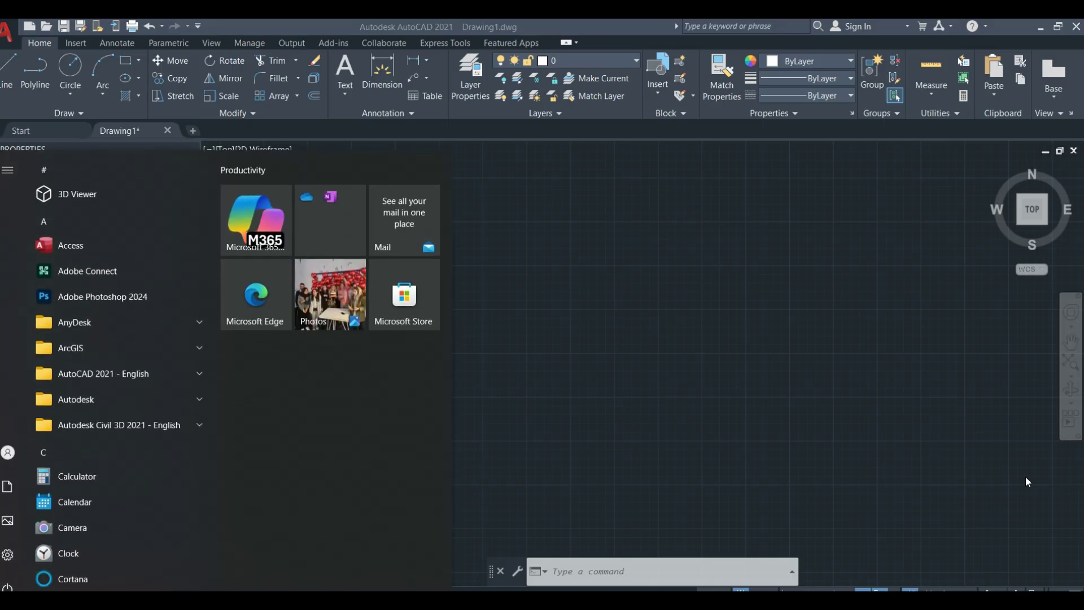
pyautogui.write('pain')
pyautogui.press('Return')
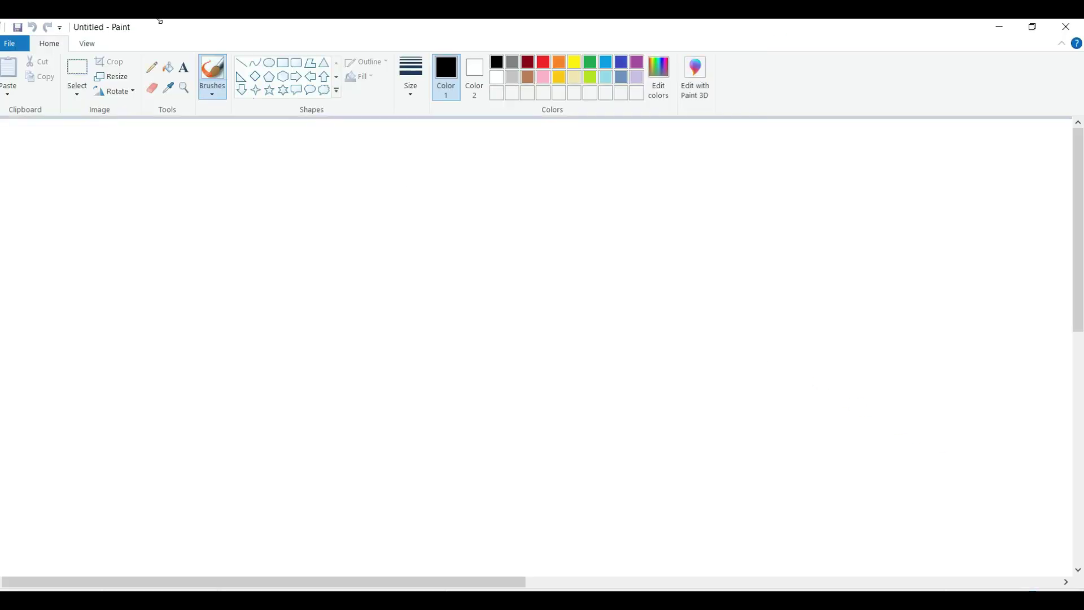
pyautogui.click(283, 63)
pyautogui.moveTo(694, 231)
pyautogui.mouseDown()
pyautogui.moveTo(369, 362)
pyautogui.moveTo(245, 369)
pyautogui.moveTo(237, 381)
pyautogui.mouseUp()
# Step: Handwrite 20 m above the sketched rectangle and 10 m beside it with the Pencil, and return to AutoCAD
pyautogui.click(151, 67)
pyautogui.moveTo(437, 175)
pyautogui.mouseDown()
pyautogui.moveTo(439, 197)
pyautogui.moveTo(456, 192)
pyautogui.moveTo(502, 215)
pyautogui.moveTo(513, 188)
pyautogui.moveTo(603, 208)
pyautogui.mouseUp()
pyautogui.moveTo(738, 258)
pyautogui.mouseDown()
pyautogui.moveTo(740, 306)
pyautogui.moveTo(764, 299)
pyautogui.mouseUp()
pyautogui.moveTo(789, 291)
pyautogui.mouseDown()
pyautogui.moveTo(792, 277)
pyautogui.moveTo(827, 291)
pyautogui.mouseUp()
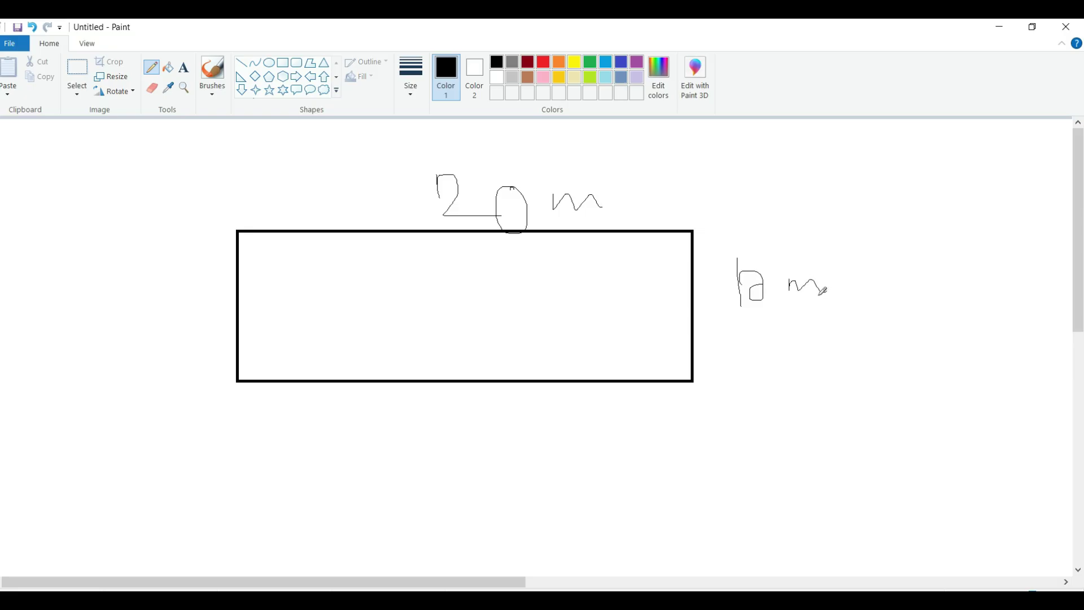
pyautogui.click(995, 27)
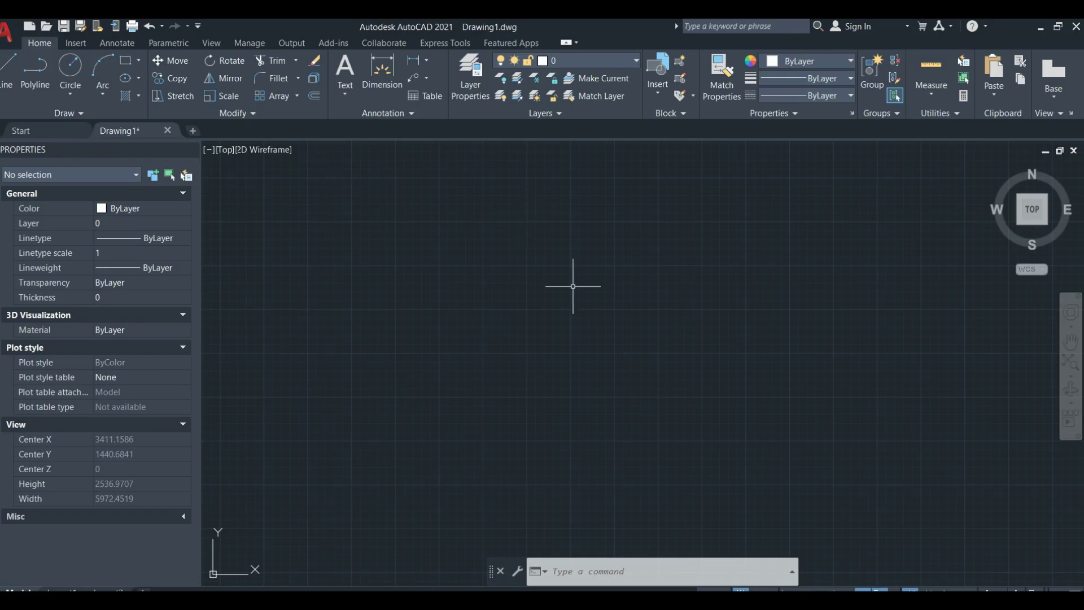
# Step: Draw a rectangle 20 m long and 10 m wide with the Rectangle command
pyautogui.click(503, 335)
pyautogui.click(503, 335)
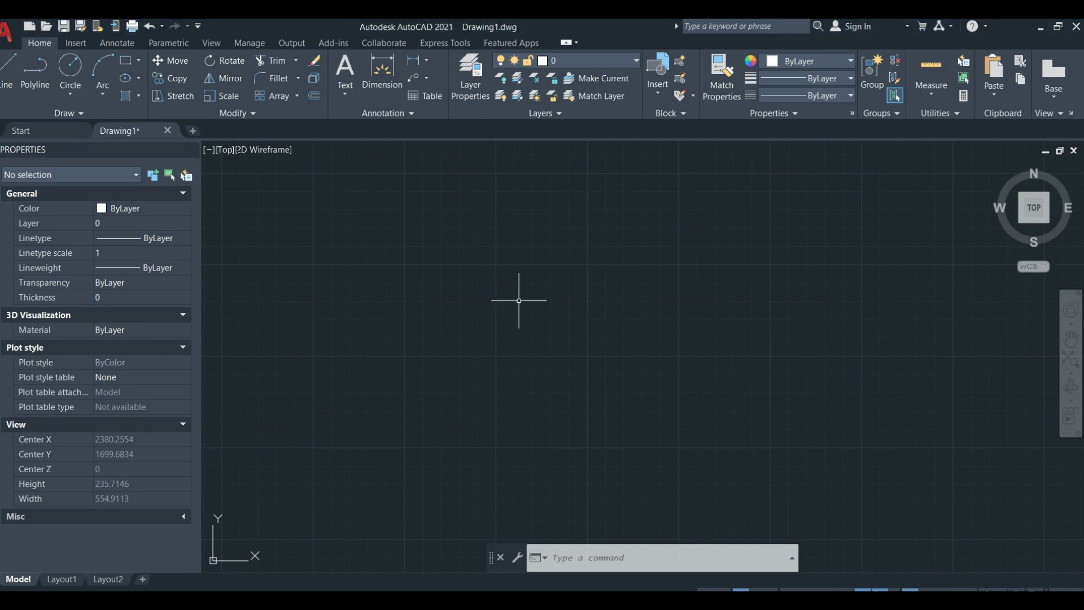
pyautogui.write('REC')
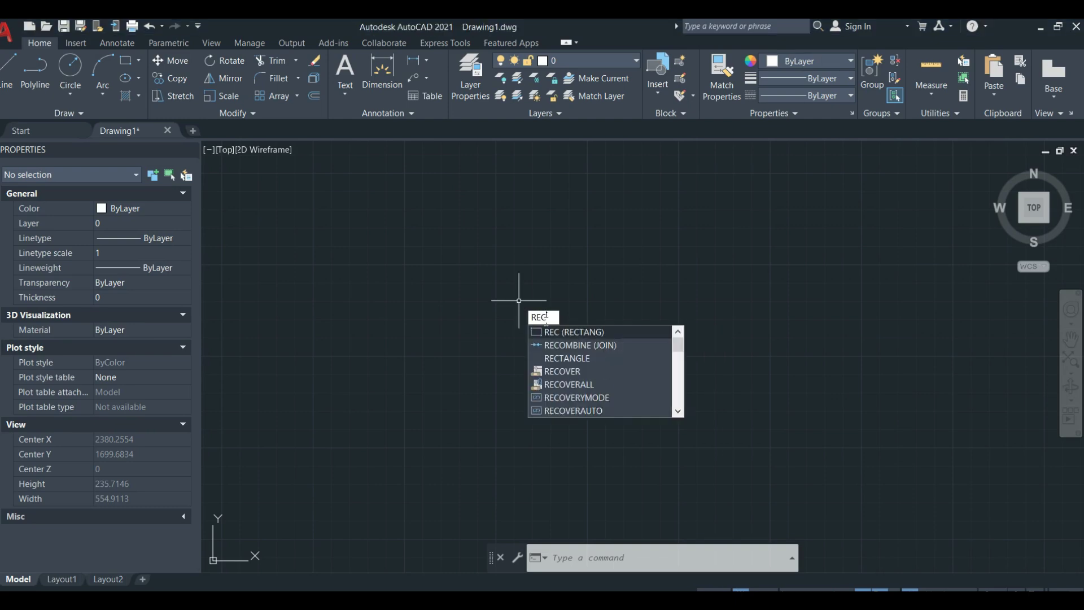
pyautogui.click(557, 337)
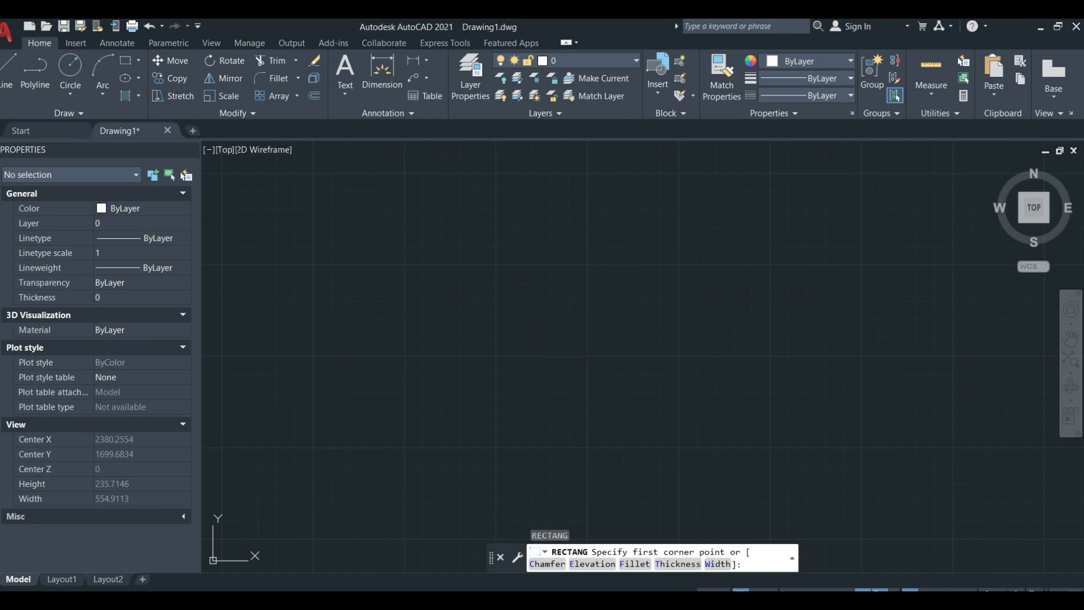
pyautogui.click(494, 310)
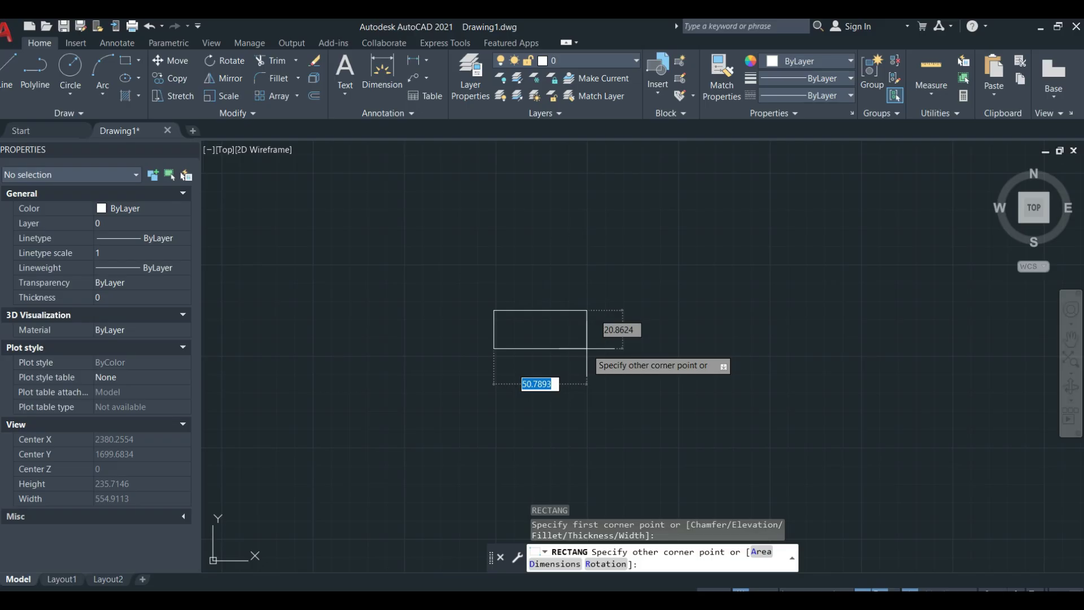
pyautogui.write('20')
pyautogui.press('Tab')
pyautogui.write('10')
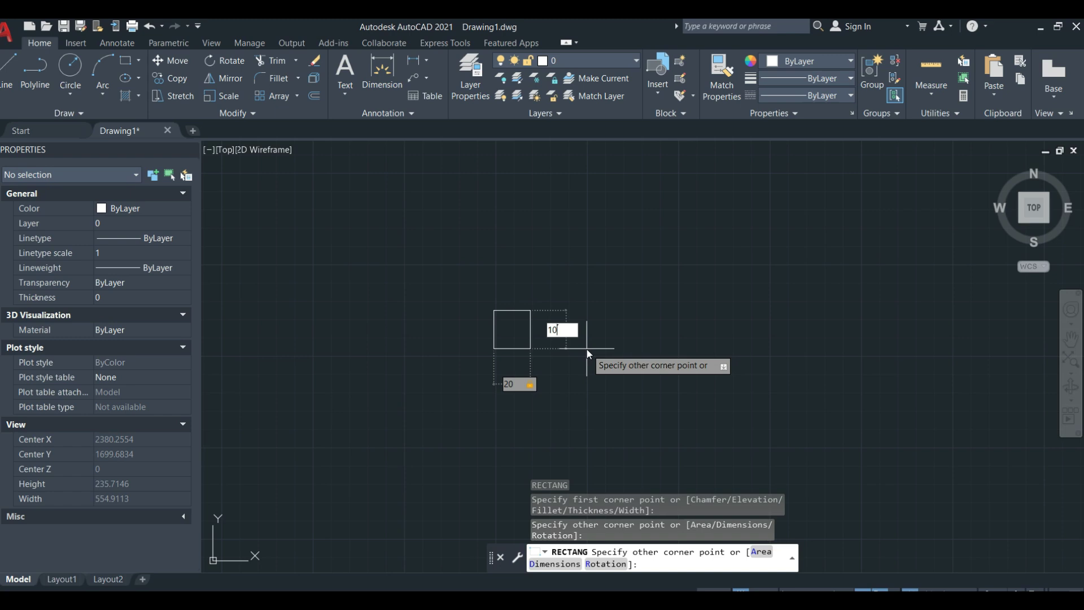
pyautogui.press('Return')
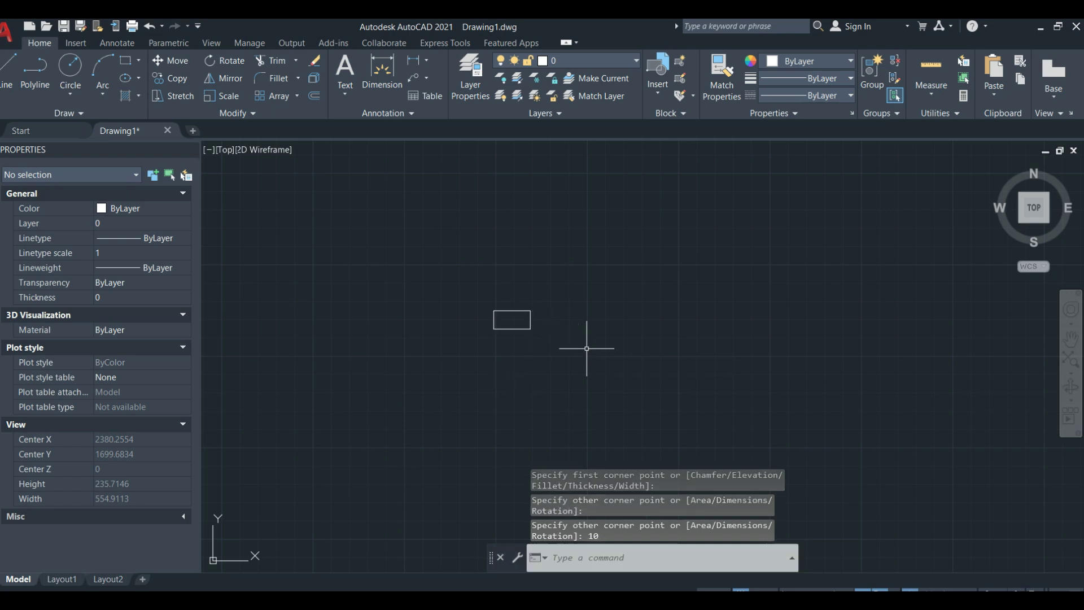
# Step: Start a line to the right of the rectangle and draw a 20 m horizontal segment at 0°
pyautogui.scroll(4, 504, 291)
pyautogui.moveTo(623, 372); pyautogui.dragTo(585, 163, button='middle')
pyautogui.scroll(-1, 606, 230)
pyautogui.moveTo(631, 285); pyautogui.dragTo(604, 349, button='middle')
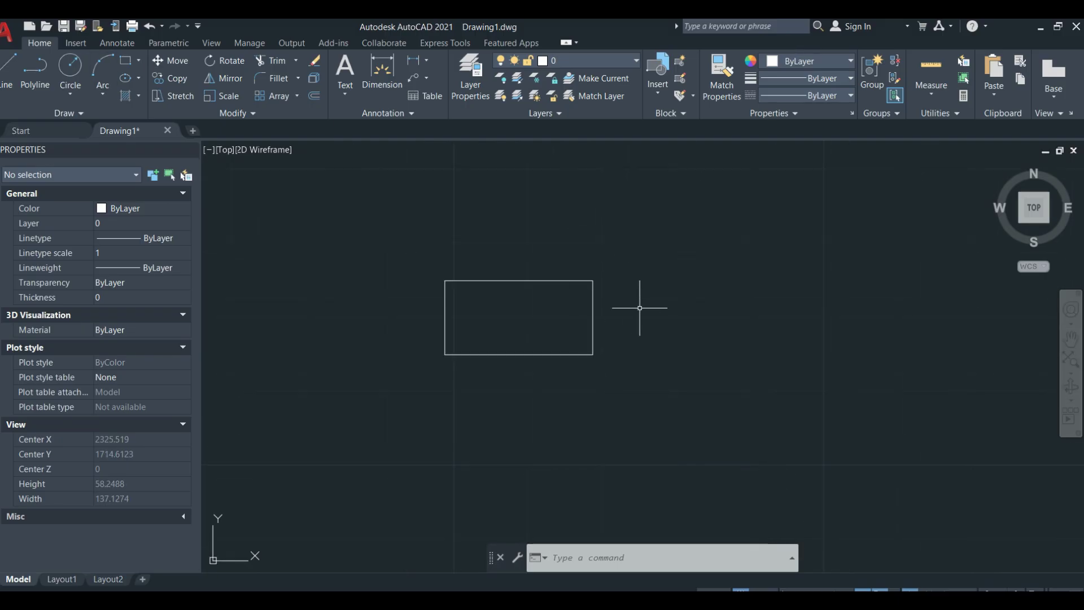
pyautogui.write('LINE')
pyautogui.press('Return')
pyautogui.moveTo(723, 286); pyautogui.dragTo(641, 308, button='middle')
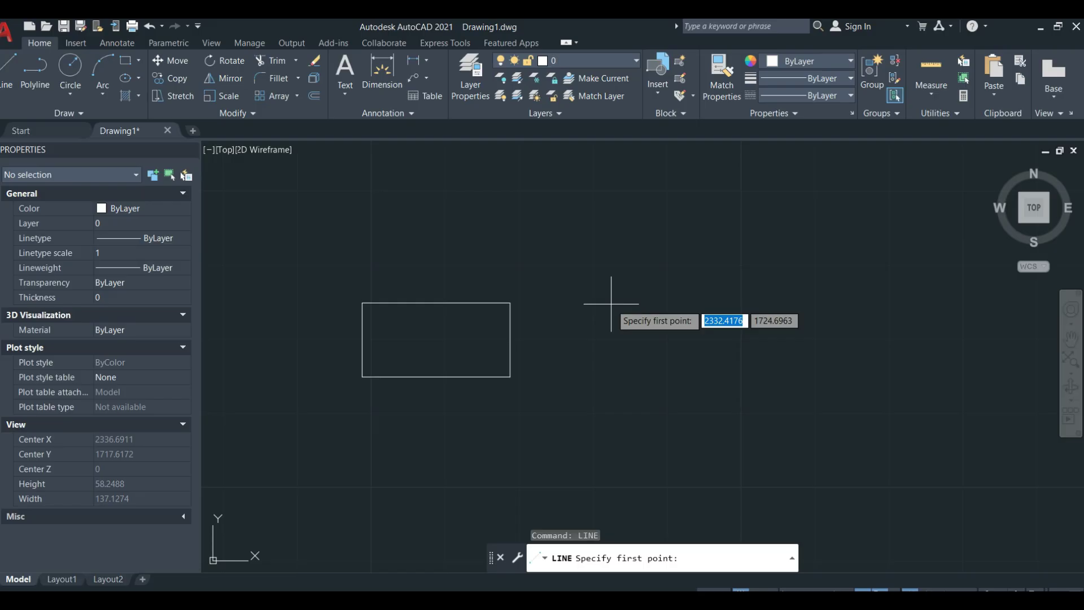
pyautogui.click(611, 304)
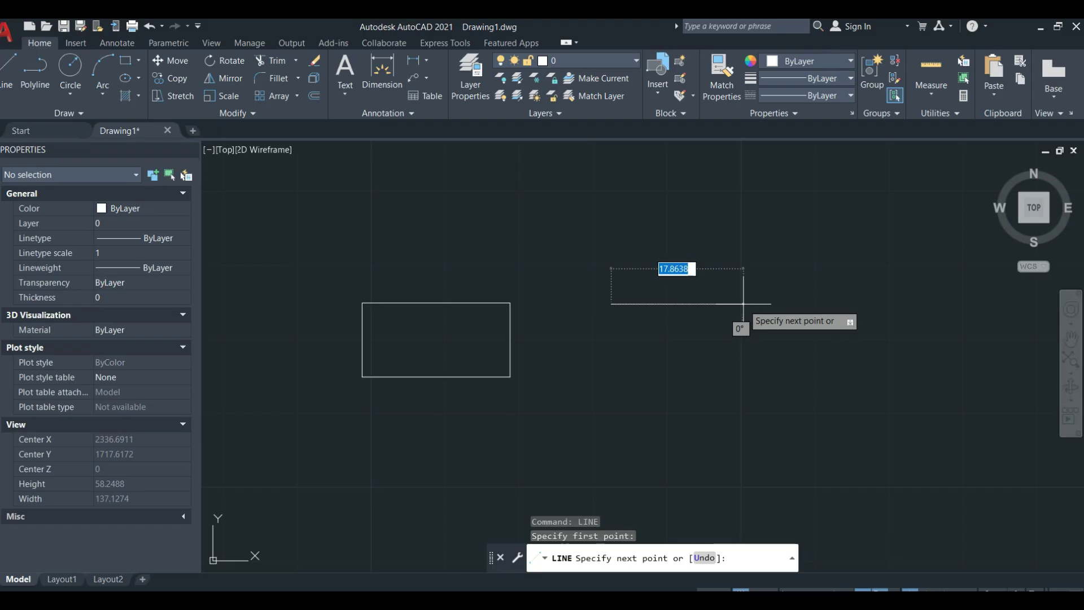
pyautogui.write('20')
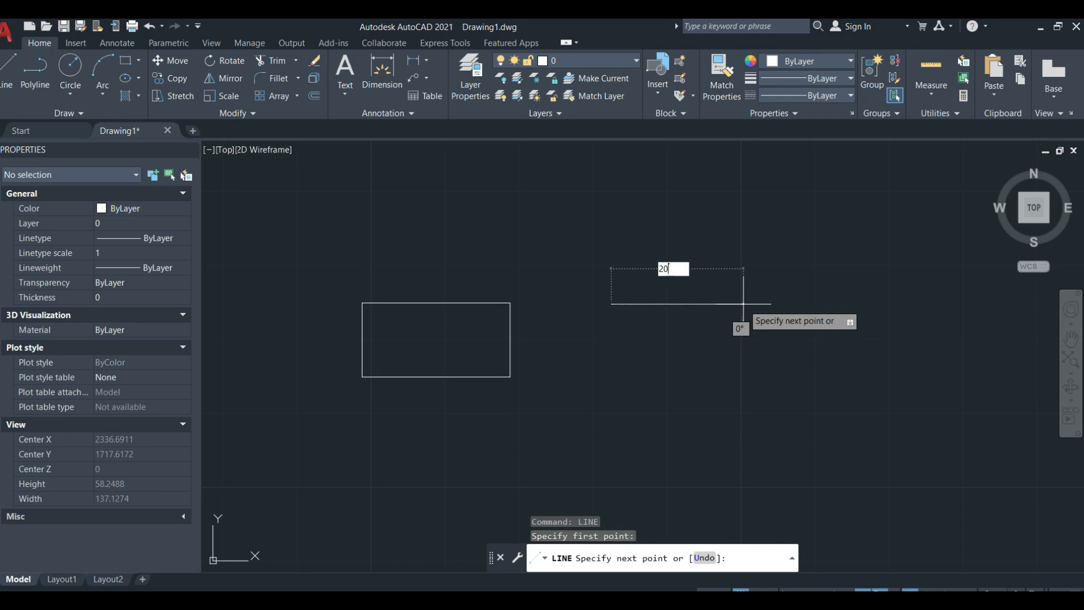
pyautogui.press('Tab')
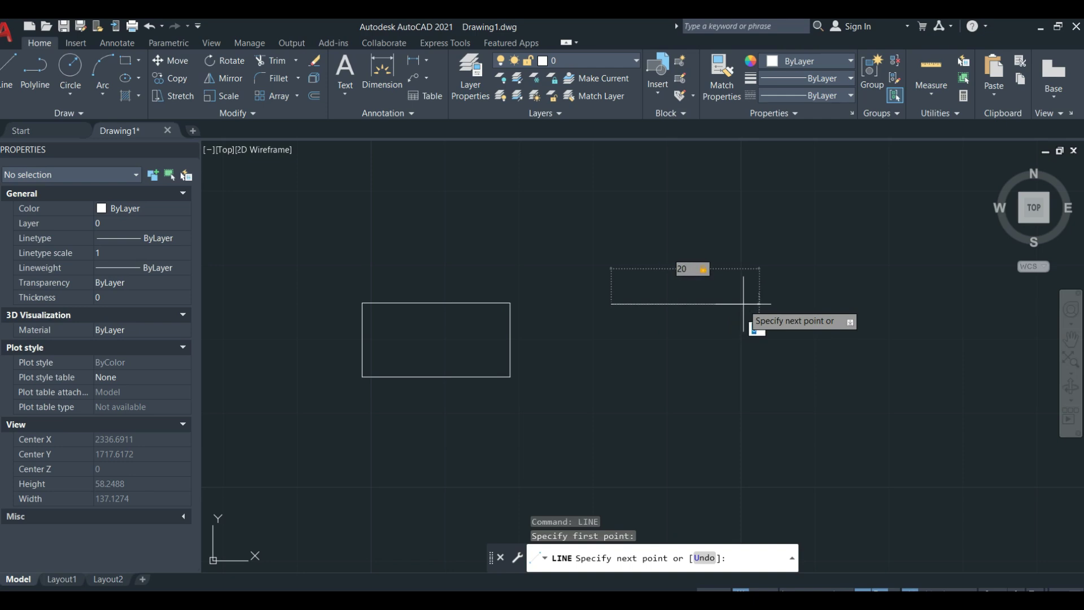
pyautogui.write('0')
pyautogui.press('Return')
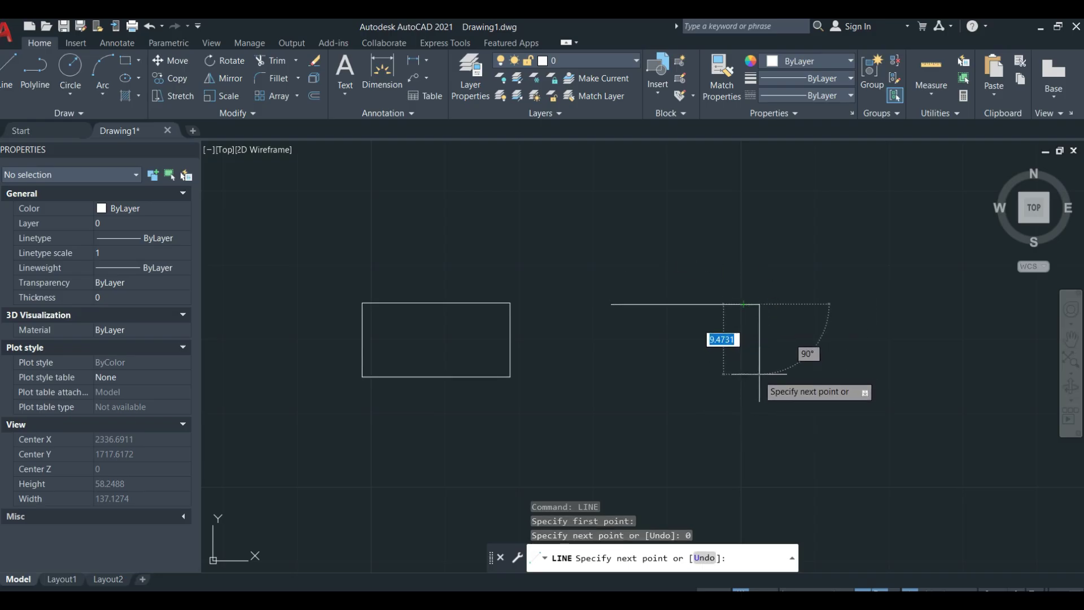
# Step: Continue the line 10 m straight down from the end of the horizontal segment at 90°
pyautogui.write('10')
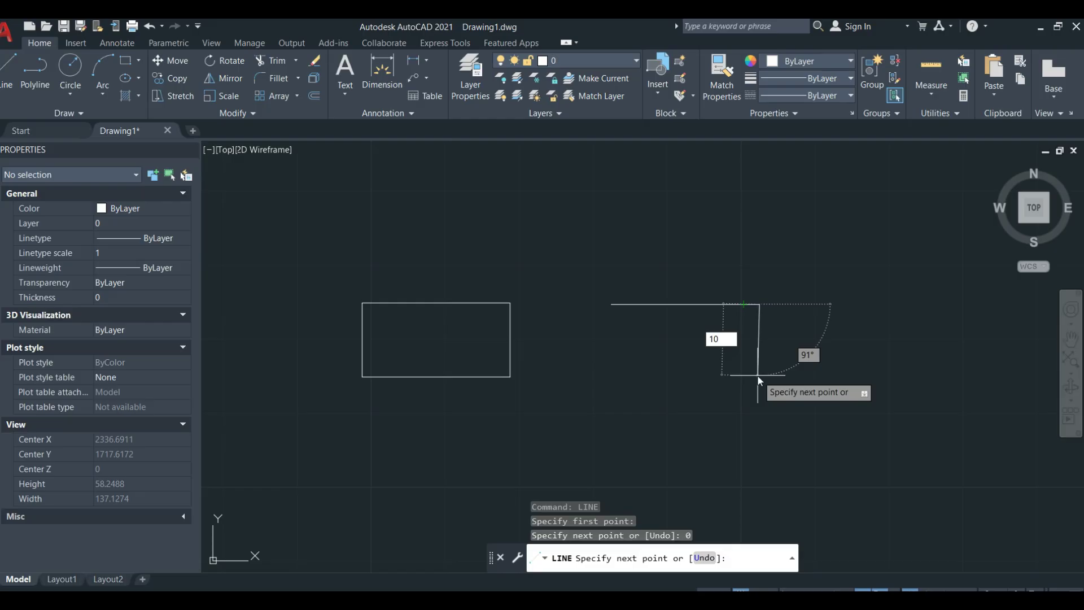
pyautogui.press('Tab')
pyautogui.write('90')
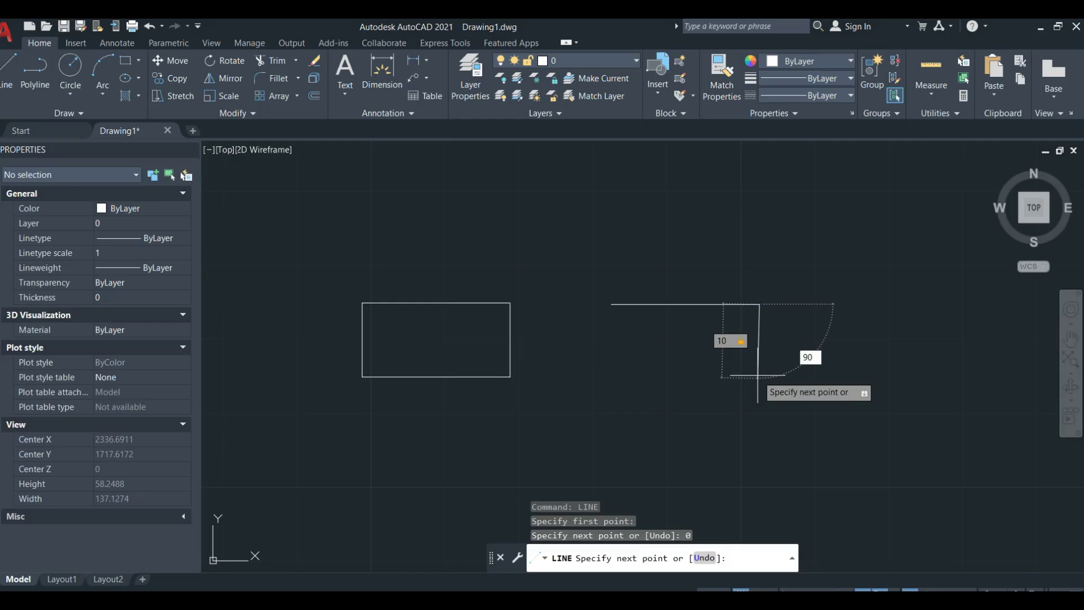
pyautogui.press('Return')
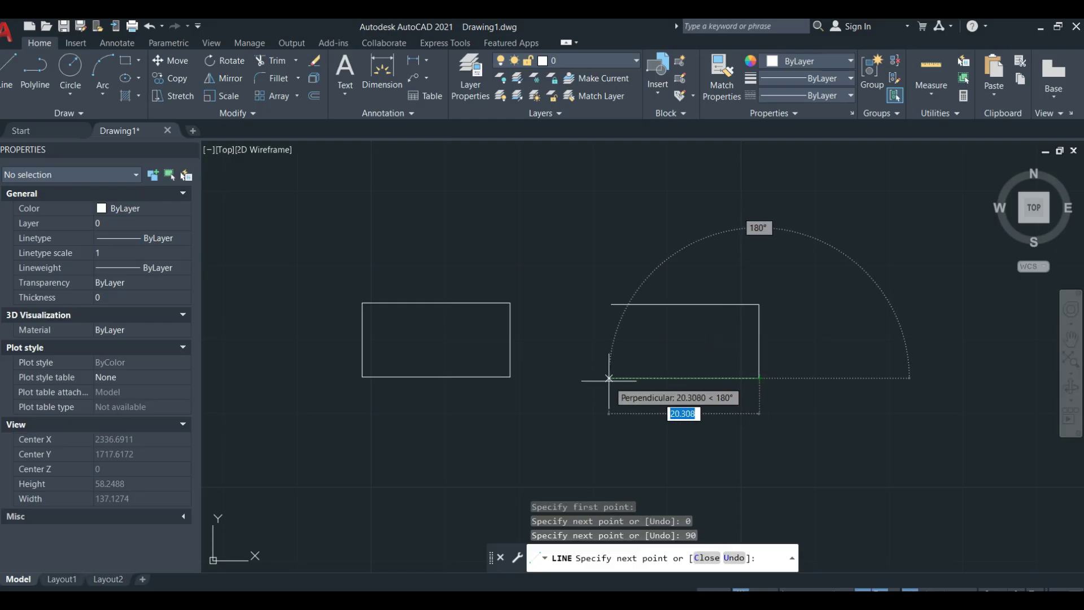
# Step: Add the 20 m lower edge at 180° and close the outline back at its starting point
pyautogui.write('20')
pyautogui.press('Tab')
pyautogui.write('1')
pyautogui.press('Return')
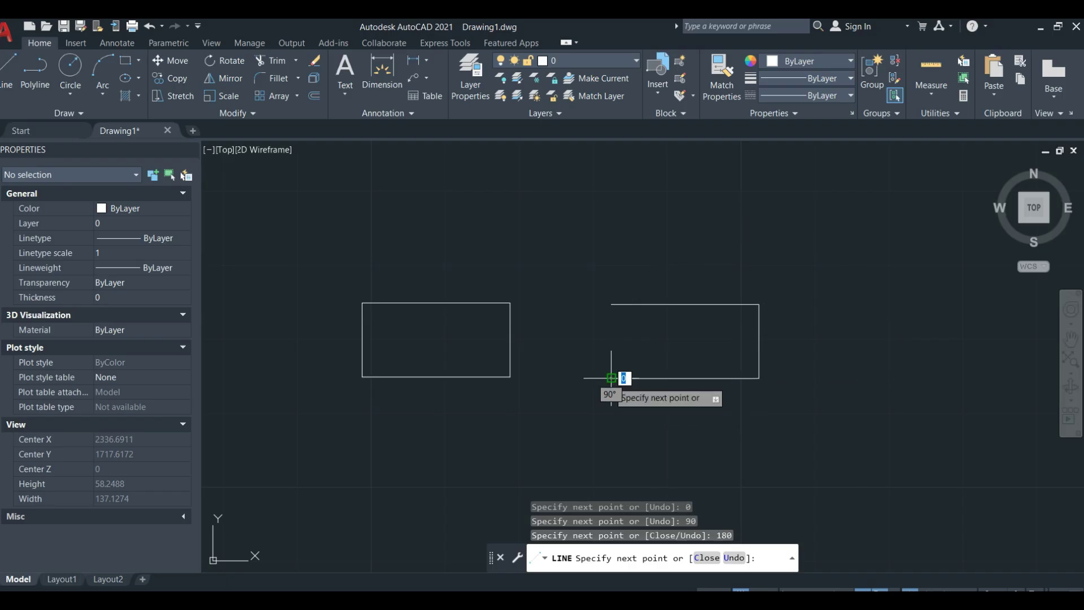
pyautogui.click(612, 305)
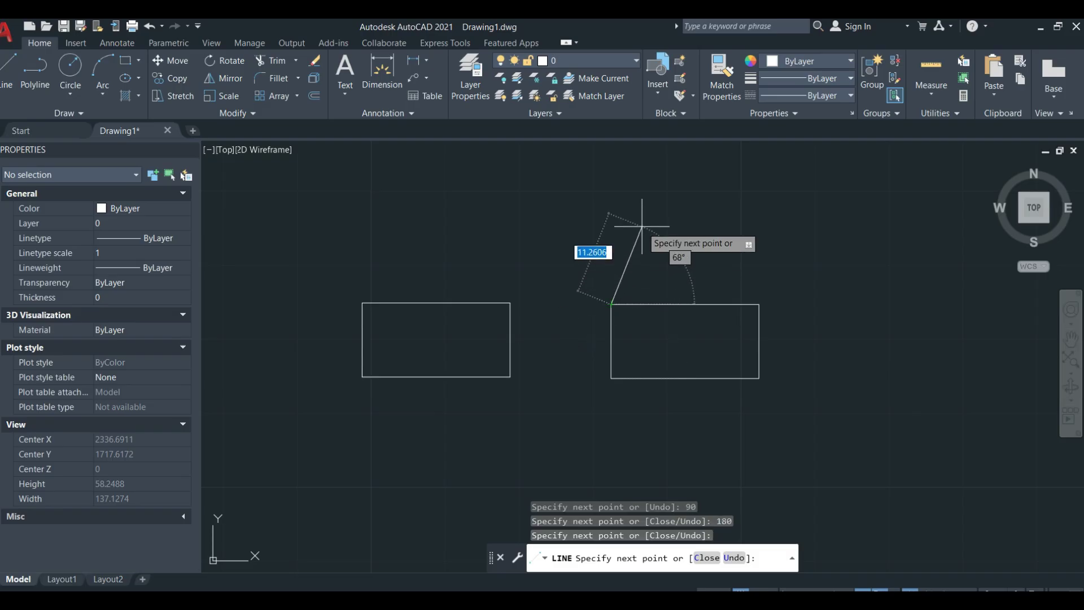
pyautogui.press('Return')
# Step: Start a polyline to the right of the second rectangle and draw a 20 m horizontal segment at 0°
pyautogui.moveTo(864, 302); pyautogui.dragTo(726, 318, button='middle')
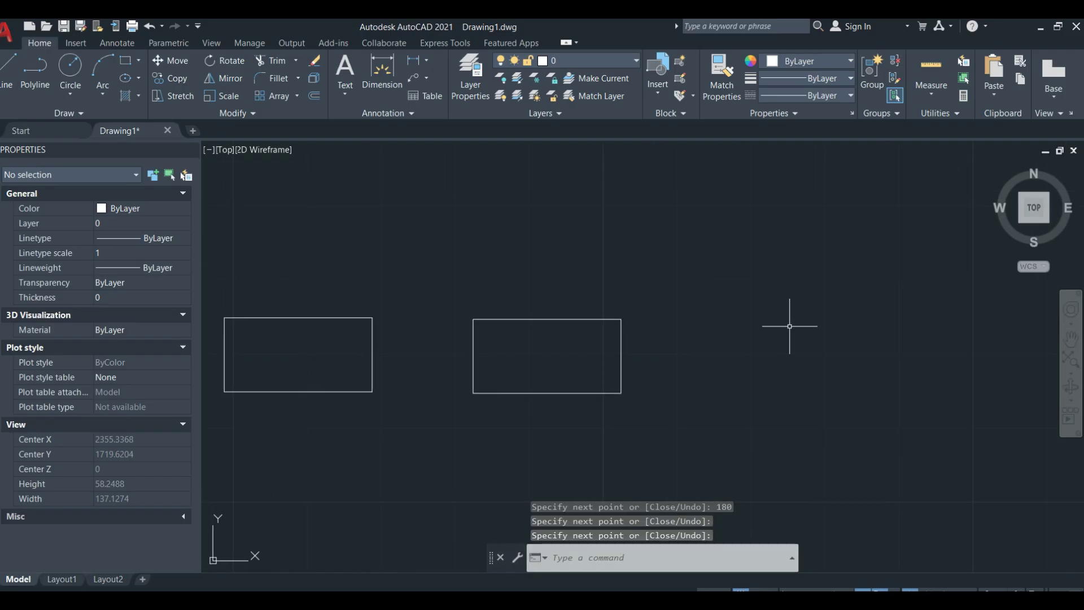
pyautogui.moveTo(791, 322); pyautogui.dragTo(761, 331, button='middle')
pyautogui.moveTo(405, 318); pyautogui.dragTo(490, 320, button='middle')
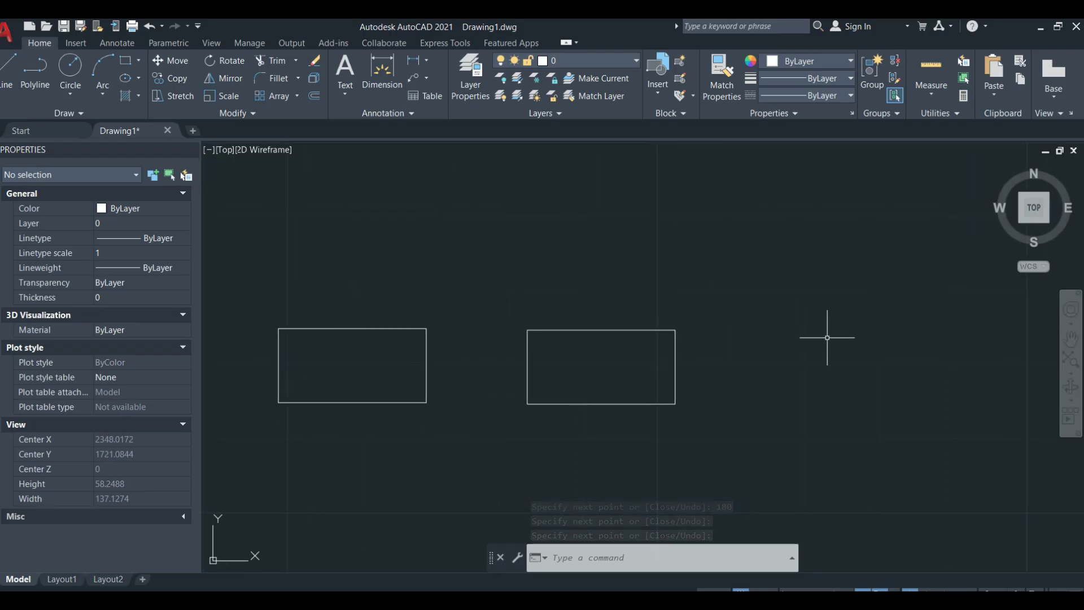
pyautogui.moveTo(828, 339); pyautogui.dragTo(801, 341, button='middle')
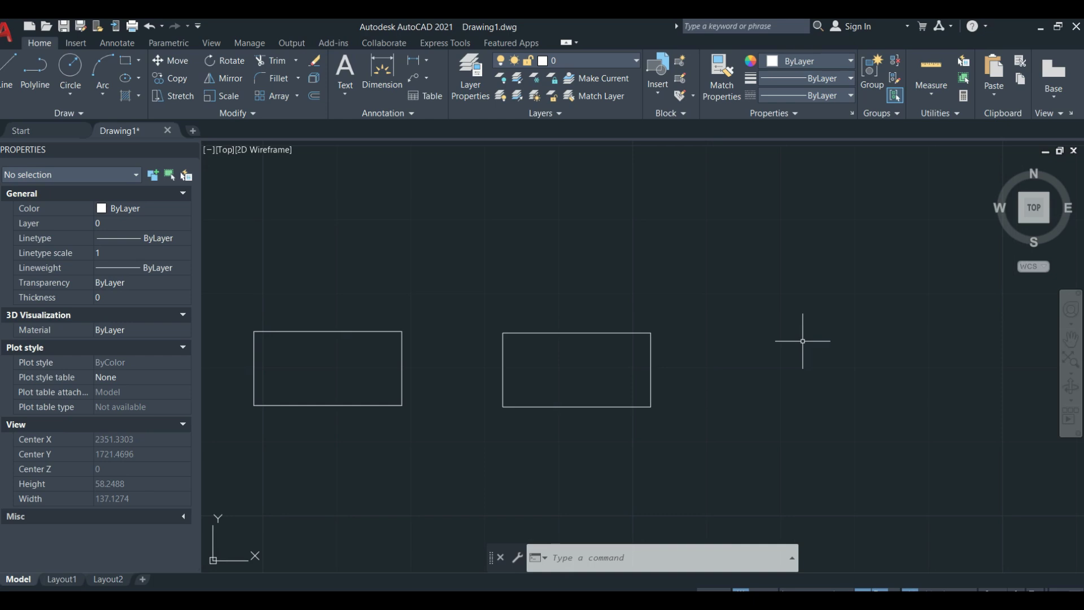
pyautogui.write('PL')
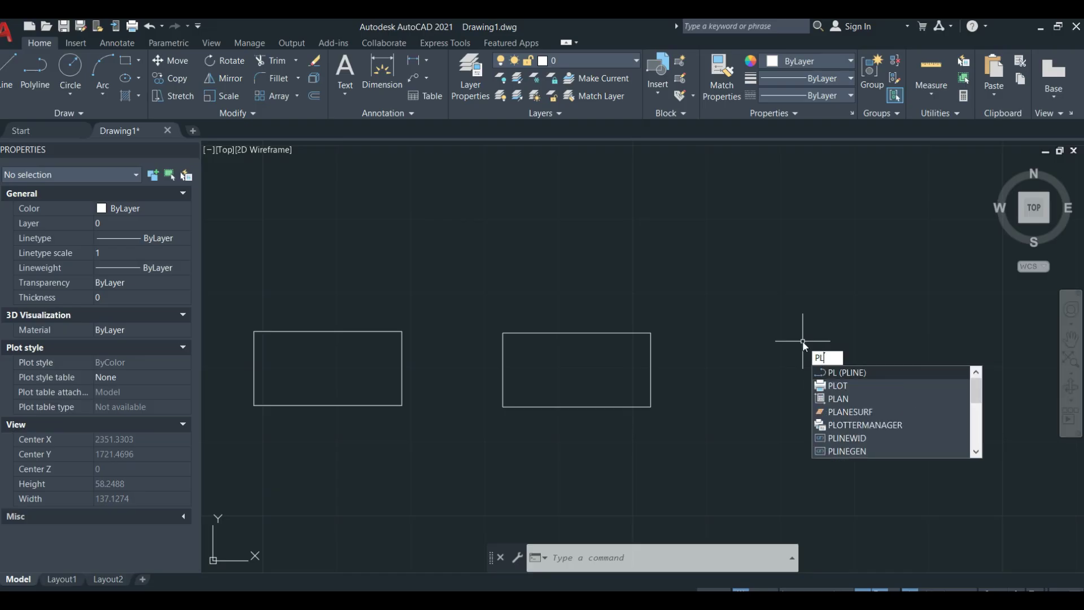
pyautogui.press('Return')
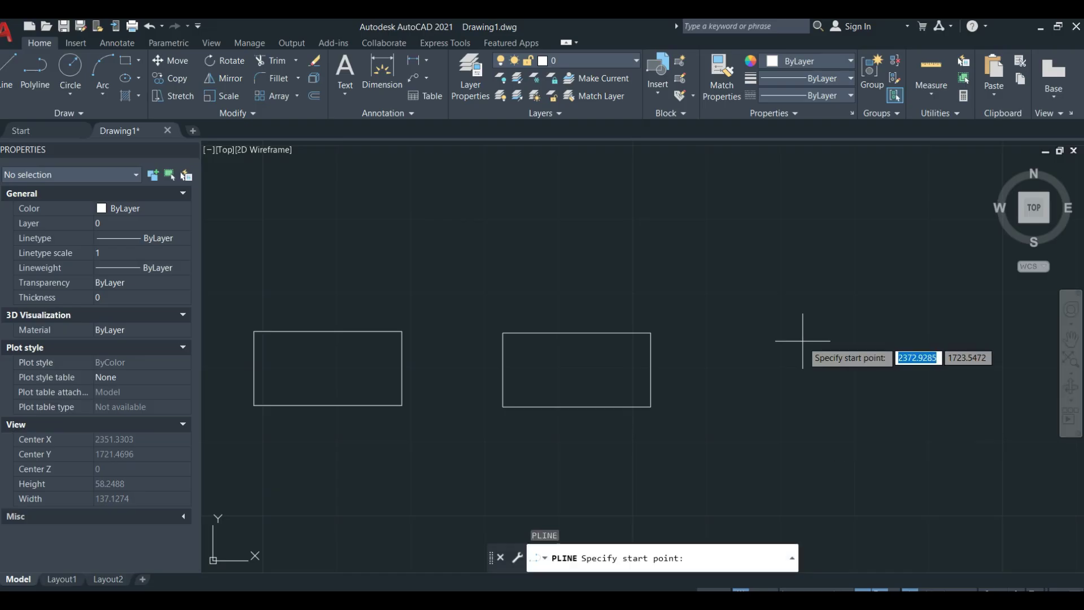
pyautogui.moveTo(807, 376); pyautogui.dragTo(747, 387, button='middle')
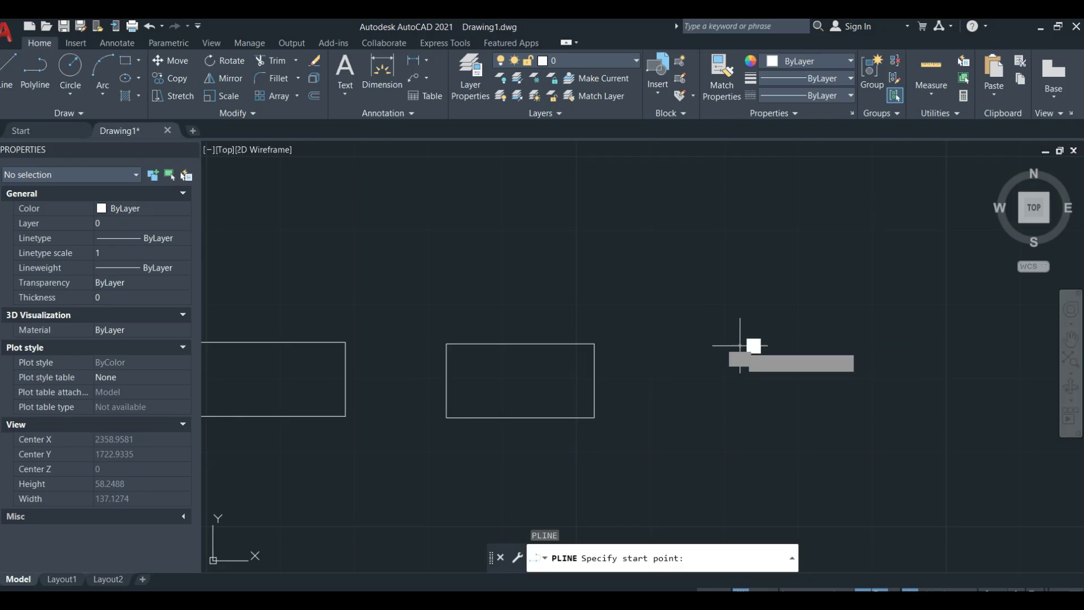
pyautogui.click(740, 345)
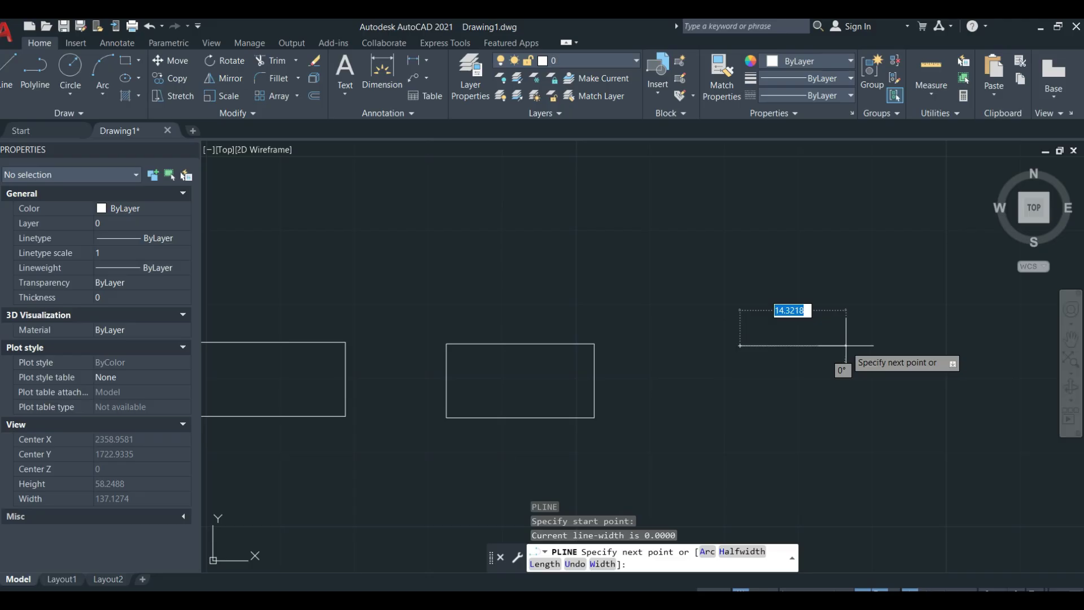
pyautogui.write('20')
pyautogui.press('Tab')
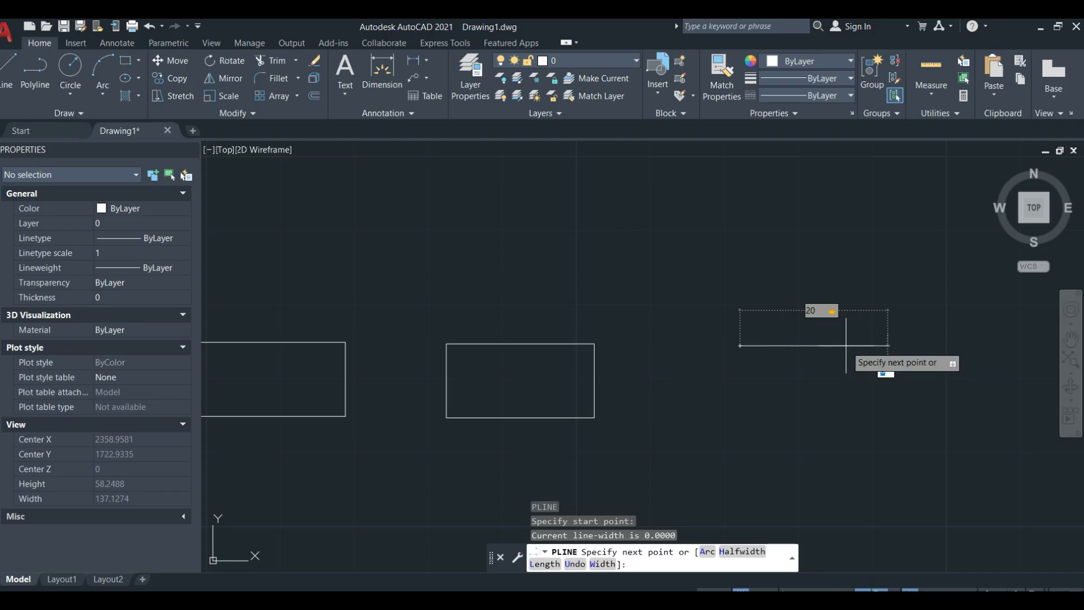
pyautogui.press('Return')
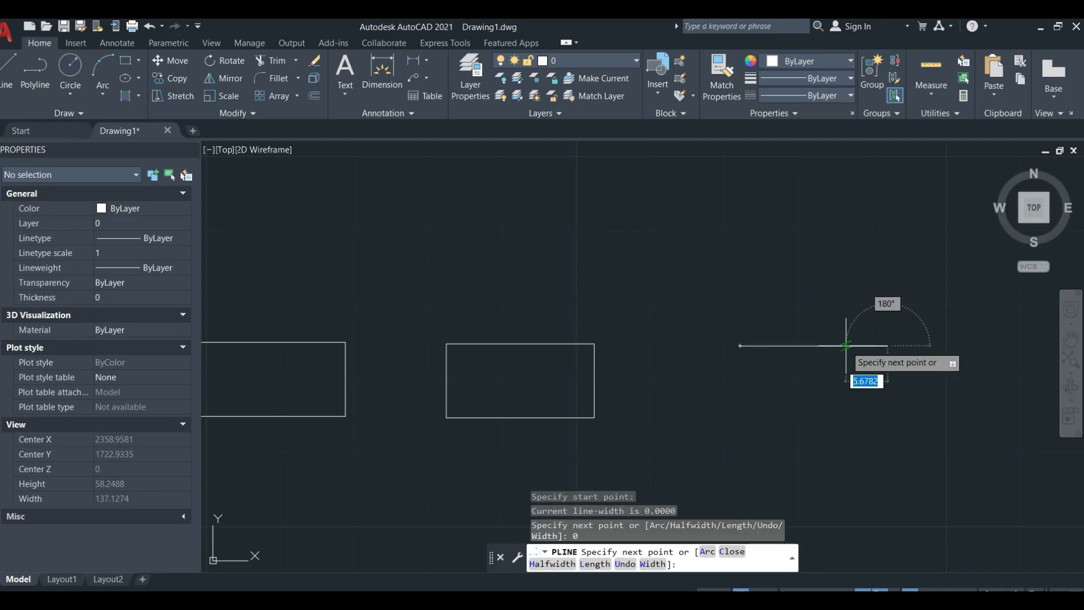
# Step: Continue the polyline 10 m straight down from the end of the horizontal segment at 90°
pyautogui.write('10')
pyautogui.press('Tab')
pyautogui.write('90')
pyautogui.press('Return')
# Step: Add the polyline's 20 m lower edge at 180° and close the outline back at its starting point
pyautogui.scroll(2, 889, 409)
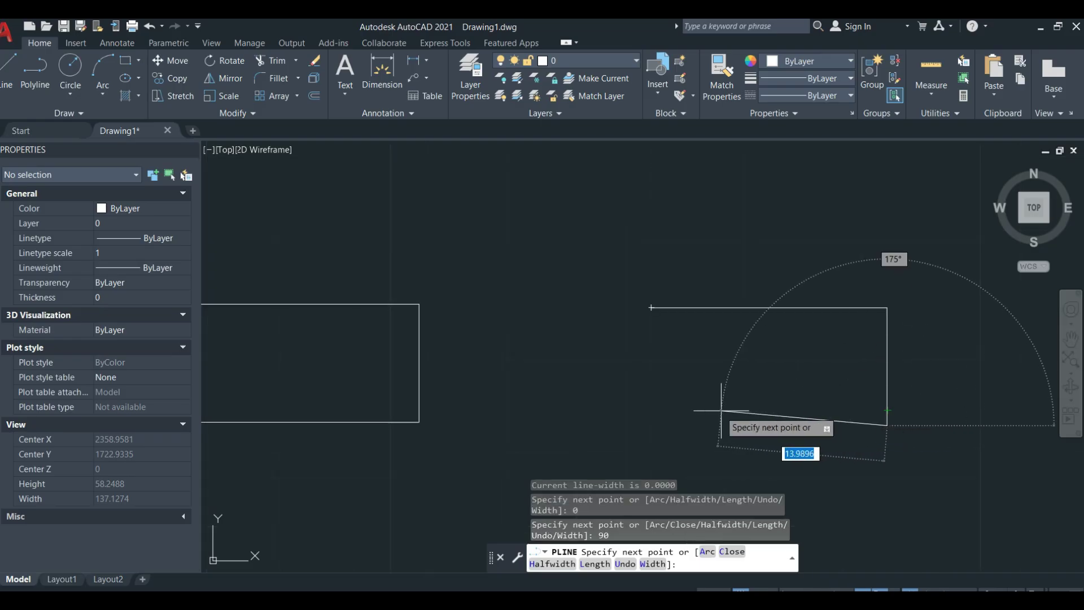
pyautogui.write('20')
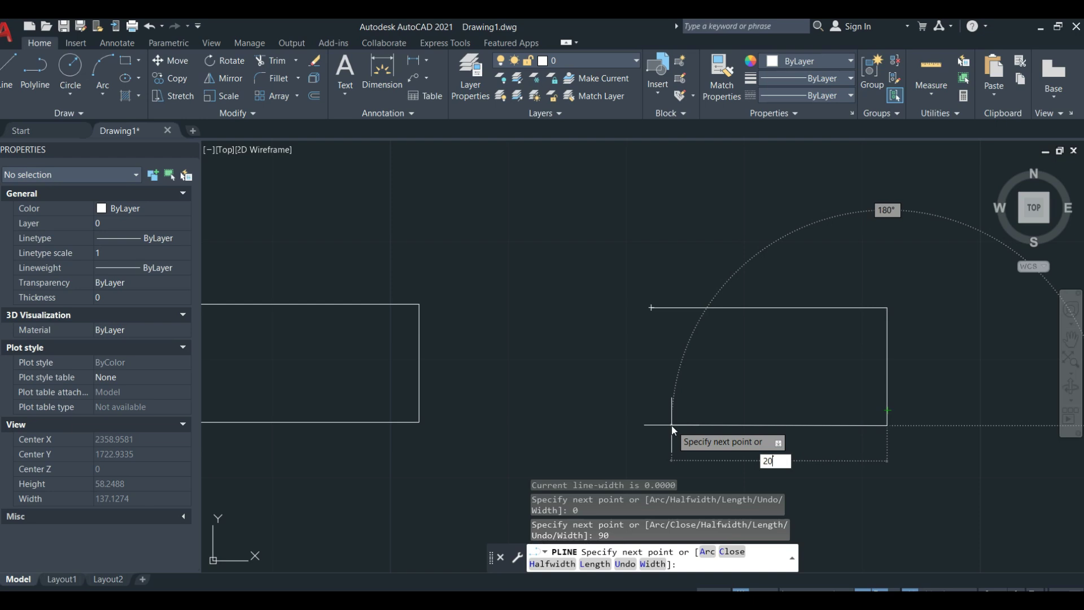
pyautogui.press('Tab')
pyautogui.write('18')
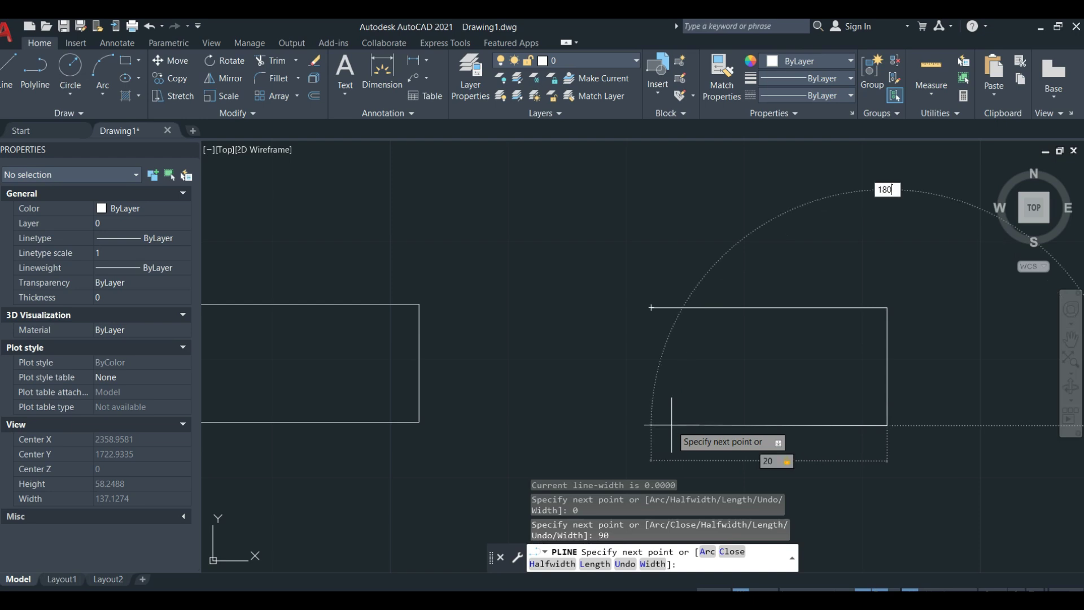
pyautogui.press('Return')
pyautogui.click(650, 307)
pyautogui.press('Return')
pyautogui.scroll(-3, 649, 328)
pyautogui.moveTo(649, 338); pyautogui.dragTo(770, 346, button='middle')
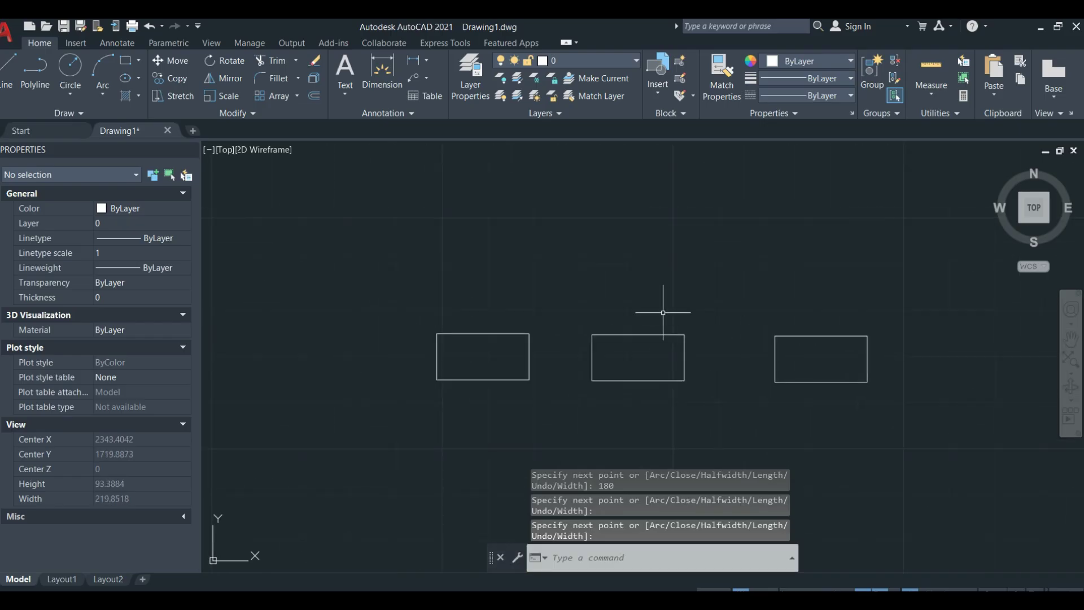
# Step: Select the Rectangle-command outline and the polyline outline in turn to check whether each is a single object
pyautogui.click(489, 335)
pyautogui.press('Escape')
pyautogui.click(793, 336)
pyautogui.press('Escape')
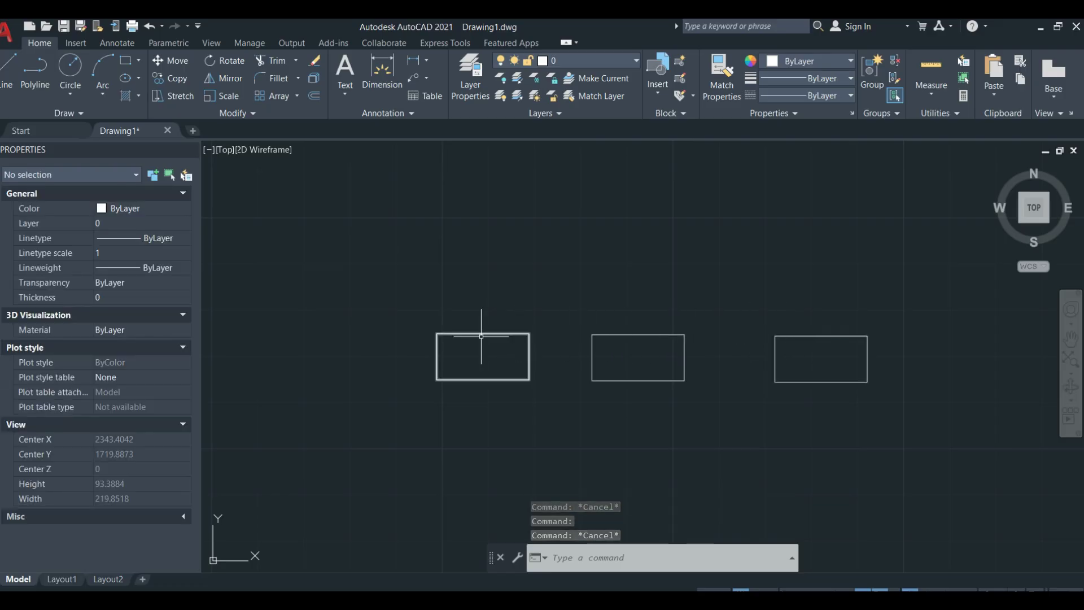
pyautogui.scroll(4, 481, 335)
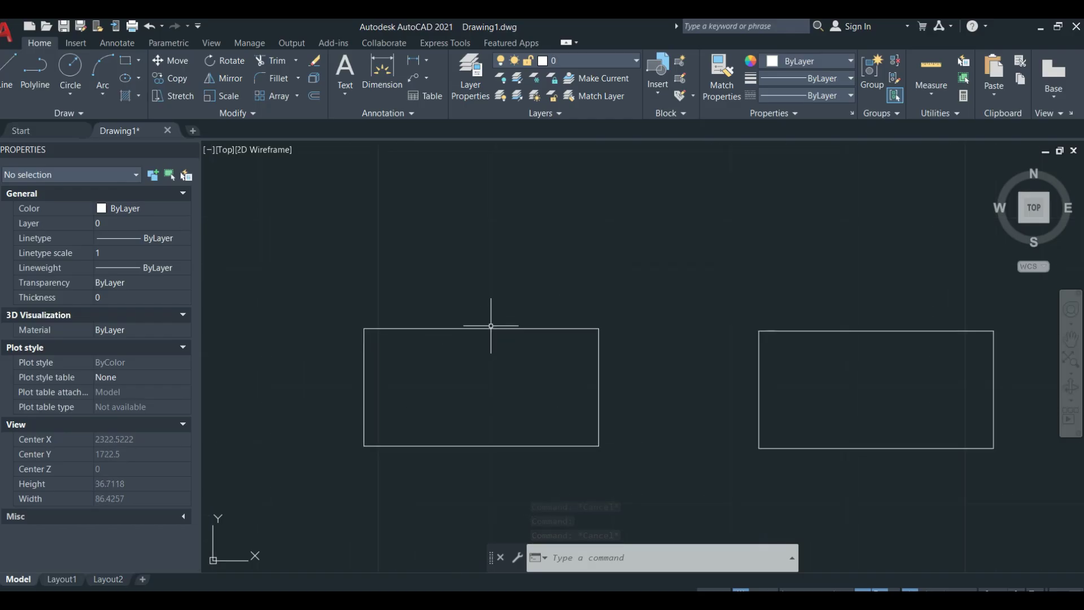
pyautogui.scroll(-2, 491, 326)
pyautogui.click(498, 325)
pyautogui.click(497, 328)
pyautogui.moveTo(902, 343); pyautogui.dragTo(705, 366, button='middle')
pyautogui.press('Escape')
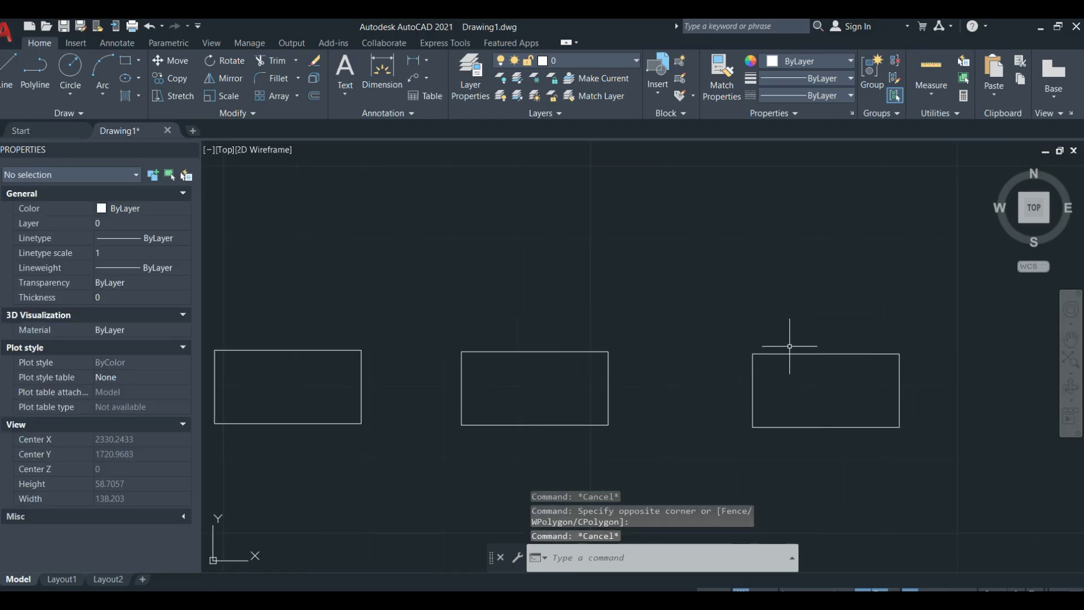
pyautogui.click(771, 352)
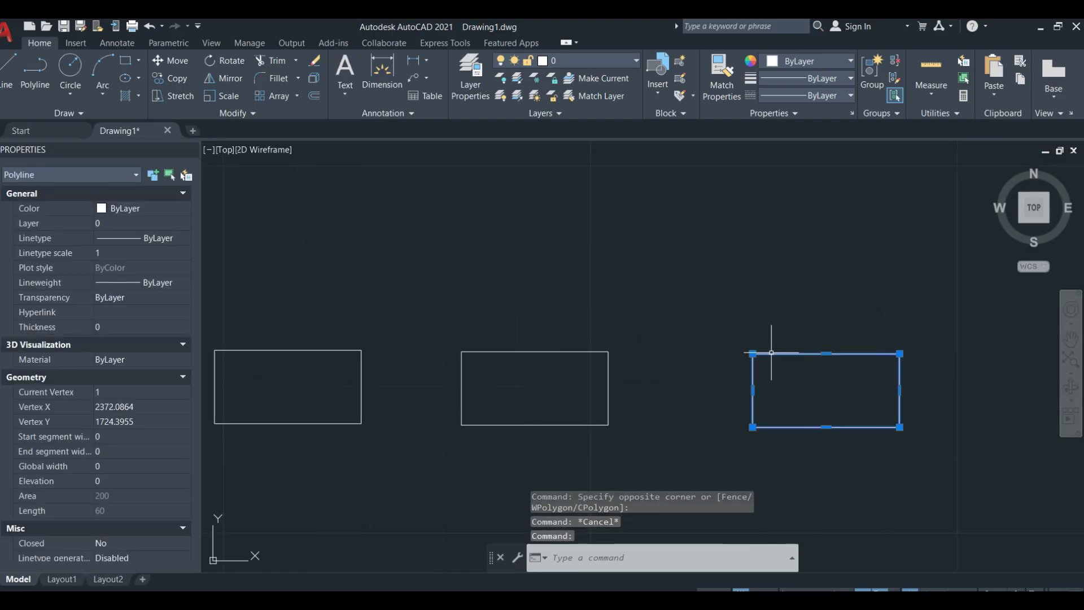
pyautogui.press('Escape')
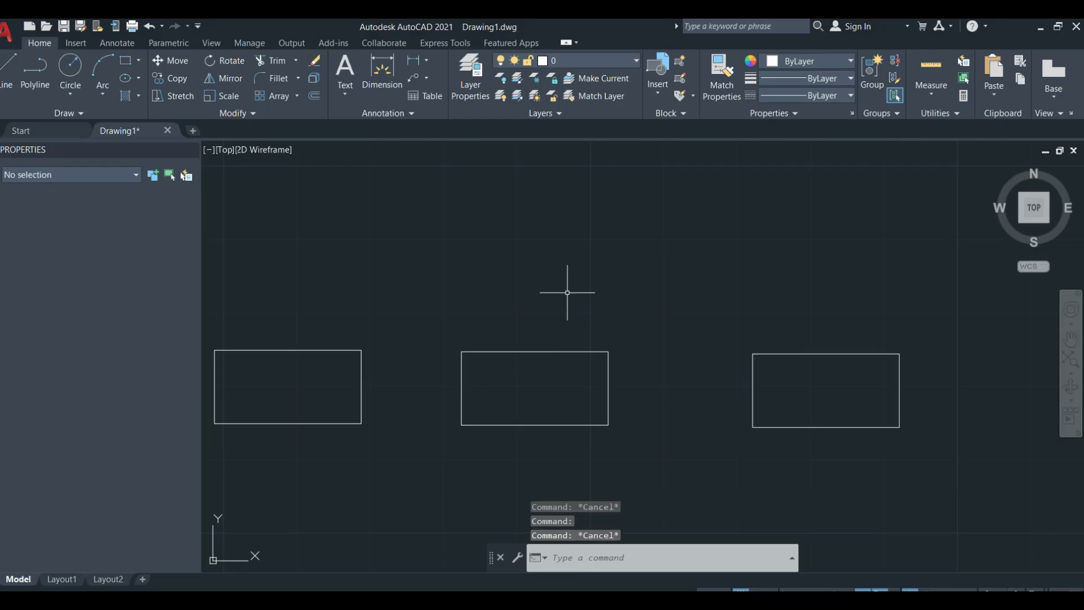
# Step: Check how the middle outline selects, first with a crossing window around it and by picking its four lines one by one
pyautogui.click(654, 316)
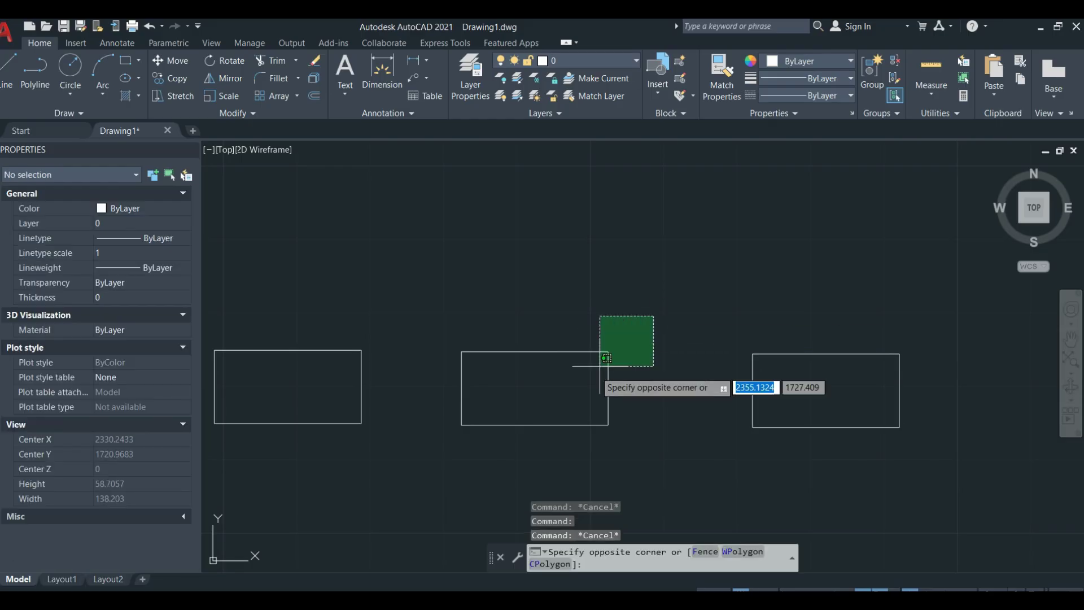
pyautogui.click(436, 452)
pyautogui.press('Escape')
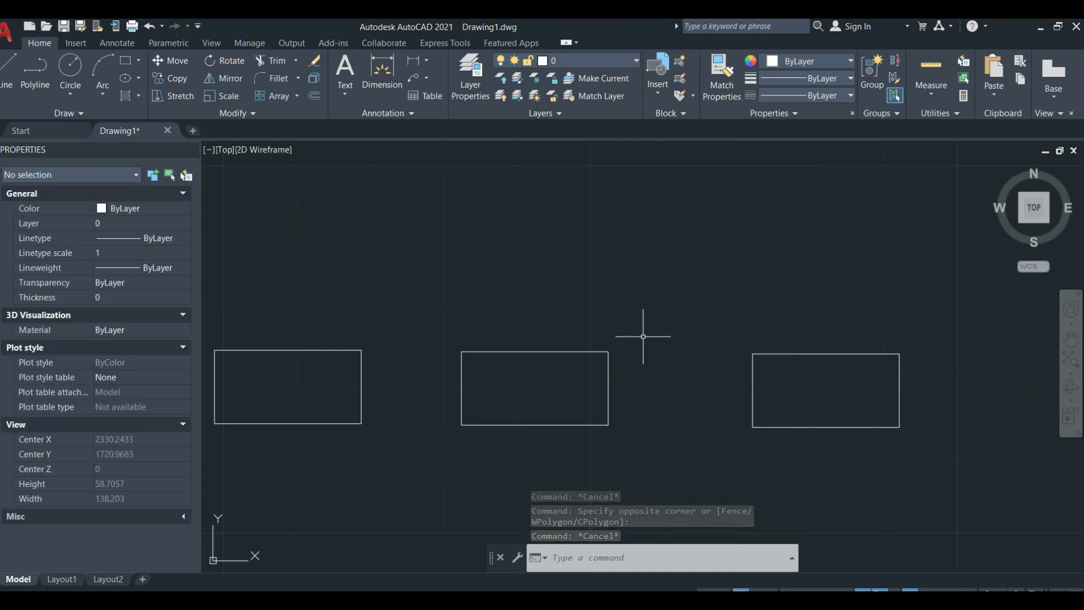
pyautogui.click(653, 319)
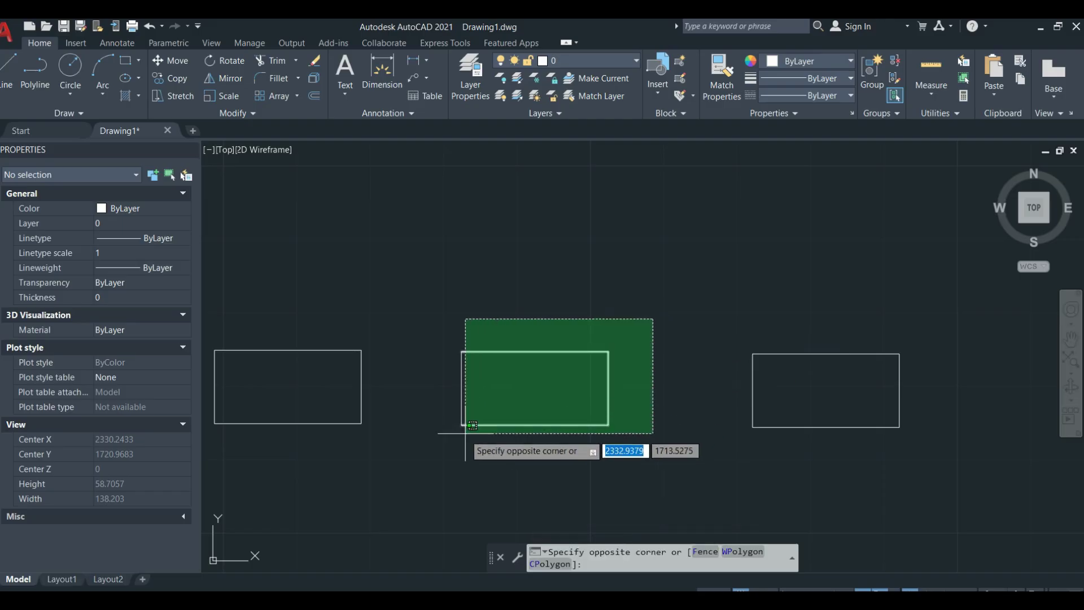
pyautogui.click(442, 446)
pyautogui.press('Escape')
pyautogui.click(542, 351)
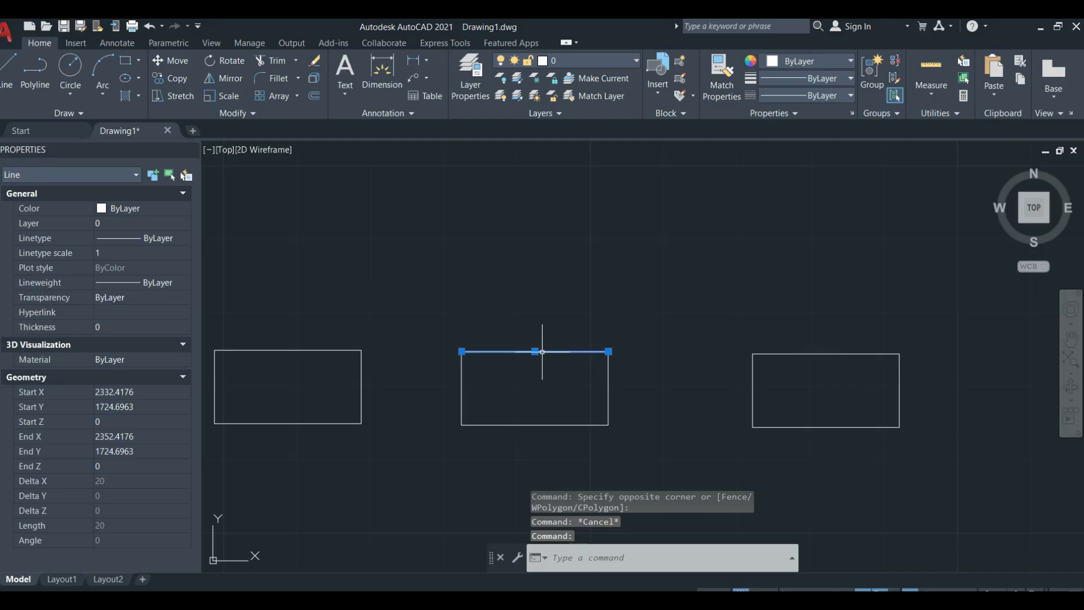
pyautogui.click(608, 377)
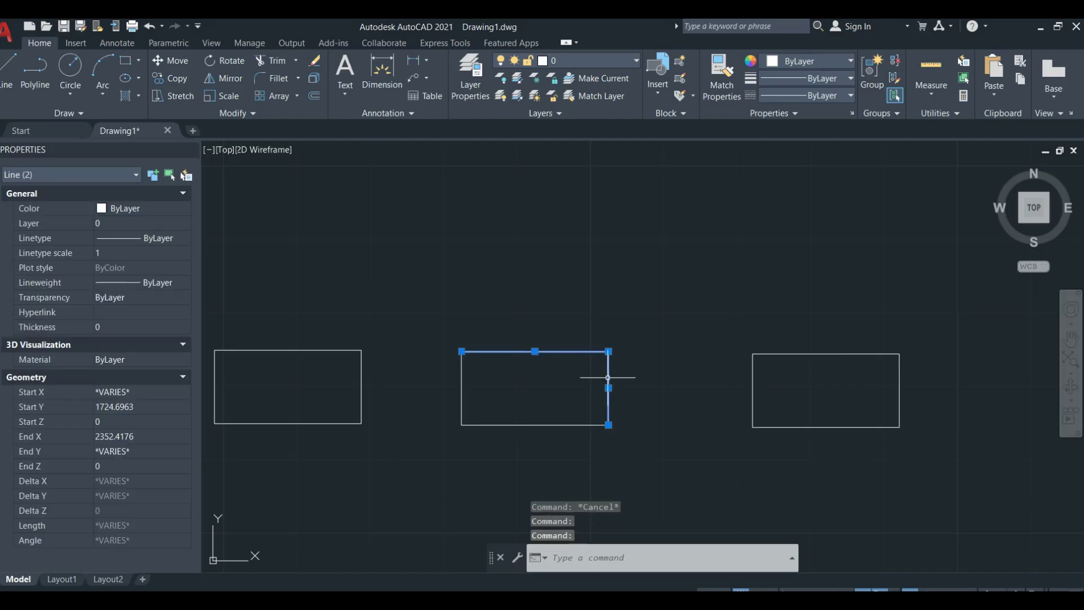
pyautogui.click(544, 425)
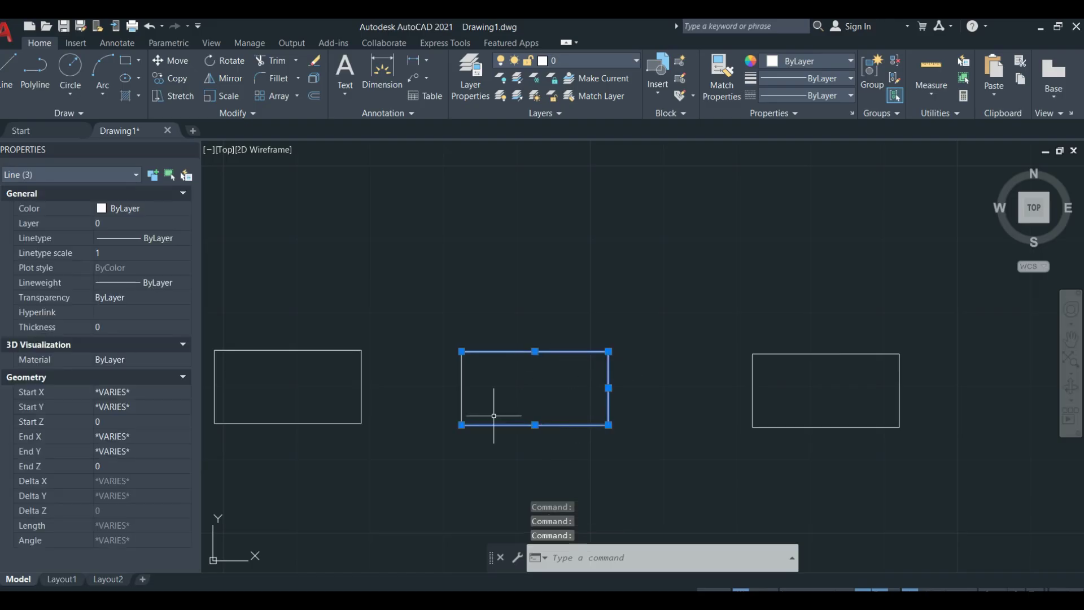
pyautogui.click(463, 391)
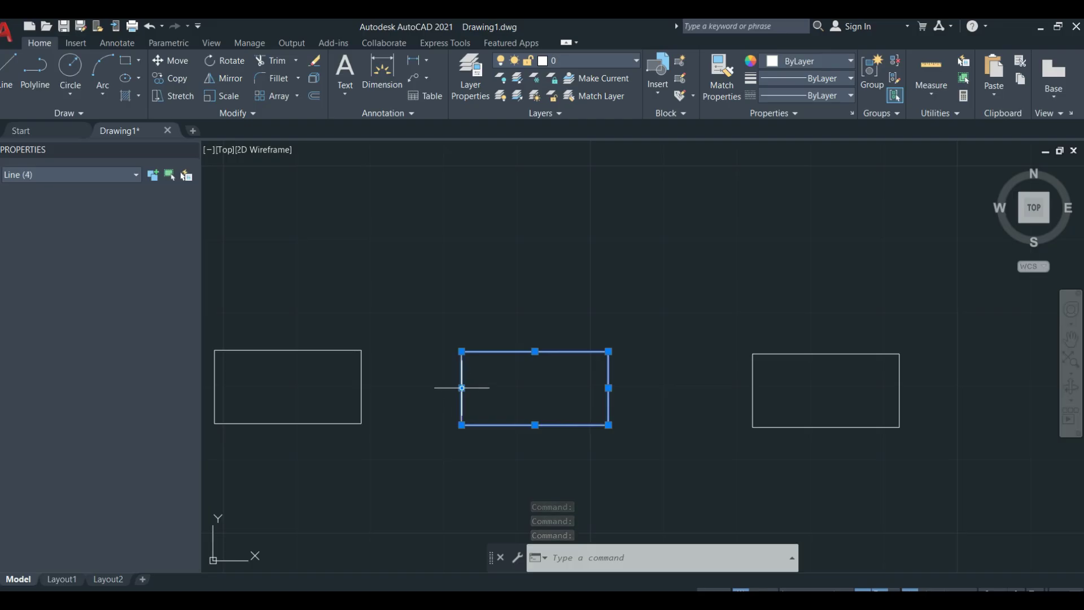
pyautogui.press('Escape')
# Step: Delete the polyline outline and the Rectangle-command outline, keeping only the middle outline made of separate lines
pyautogui.scroll(-4, 568, 375)
pyautogui.click(732, 308)
pyautogui.click(631, 398)
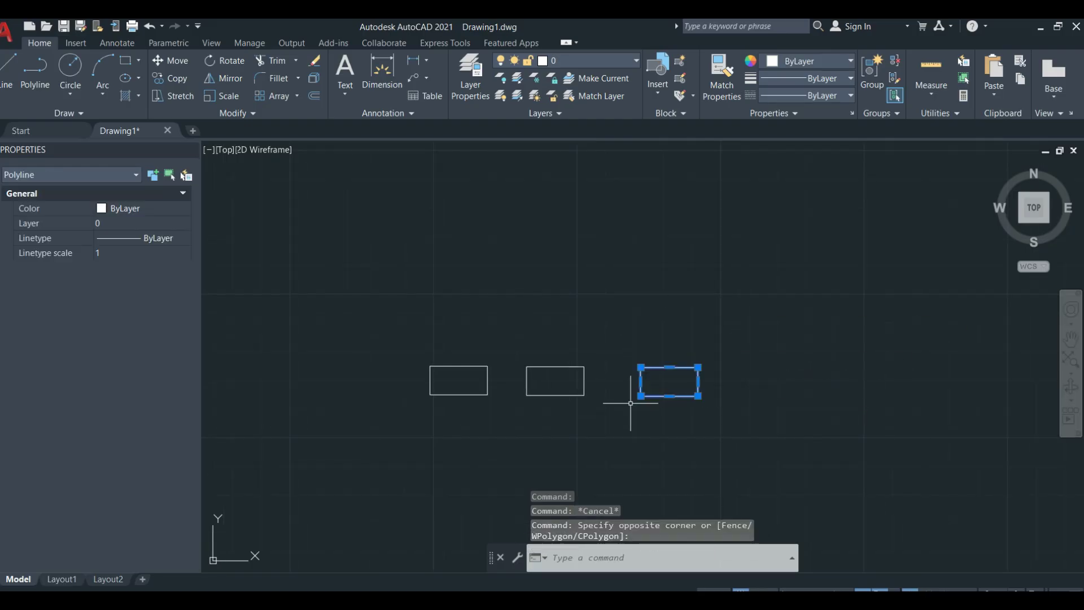
pyautogui.press('Delete')
pyautogui.click(511, 330)
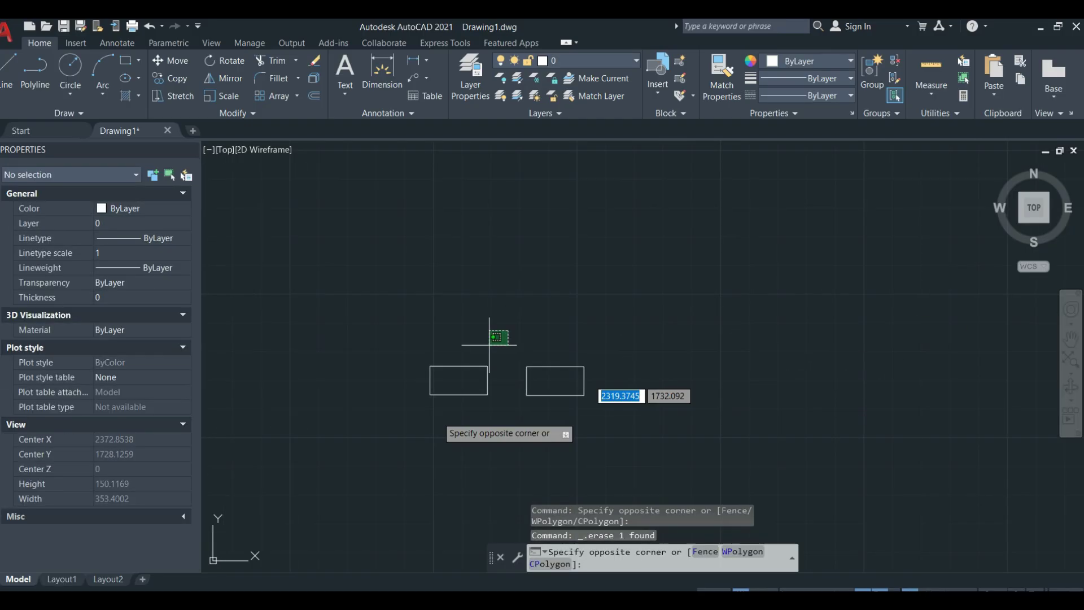
pyautogui.click(401, 438)
pyautogui.press('Delete')
pyautogui.scroll(5, 539, 405)
pyautogui.moveTo(534, 419); pyautogui.dragTo(545, 395, button='middle')
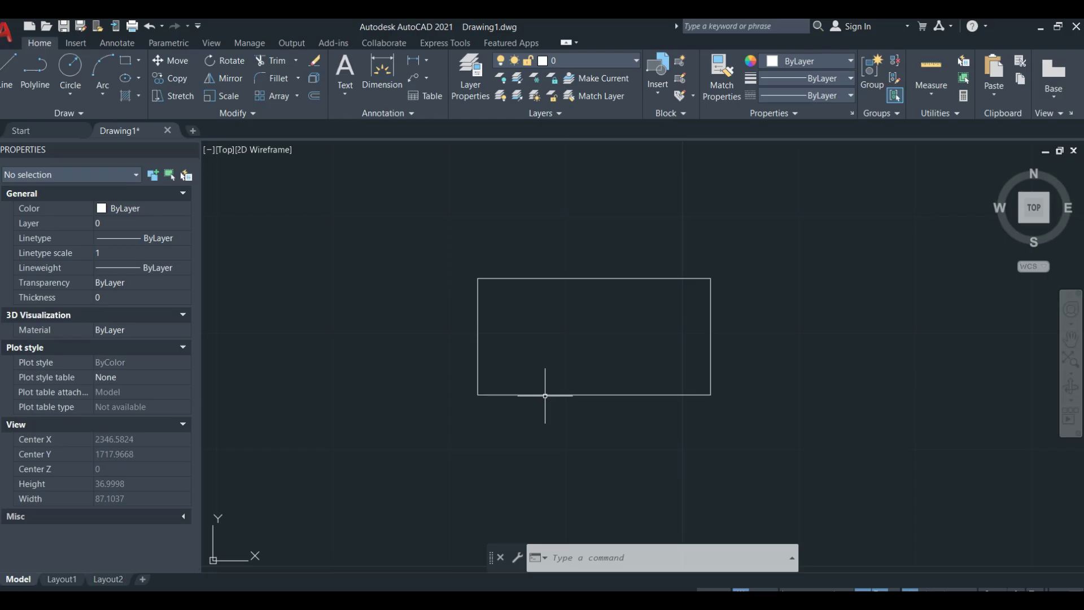
pyautogui.moveTo(587, 353); pyautogui.dragTo(586, 387, button='middle')
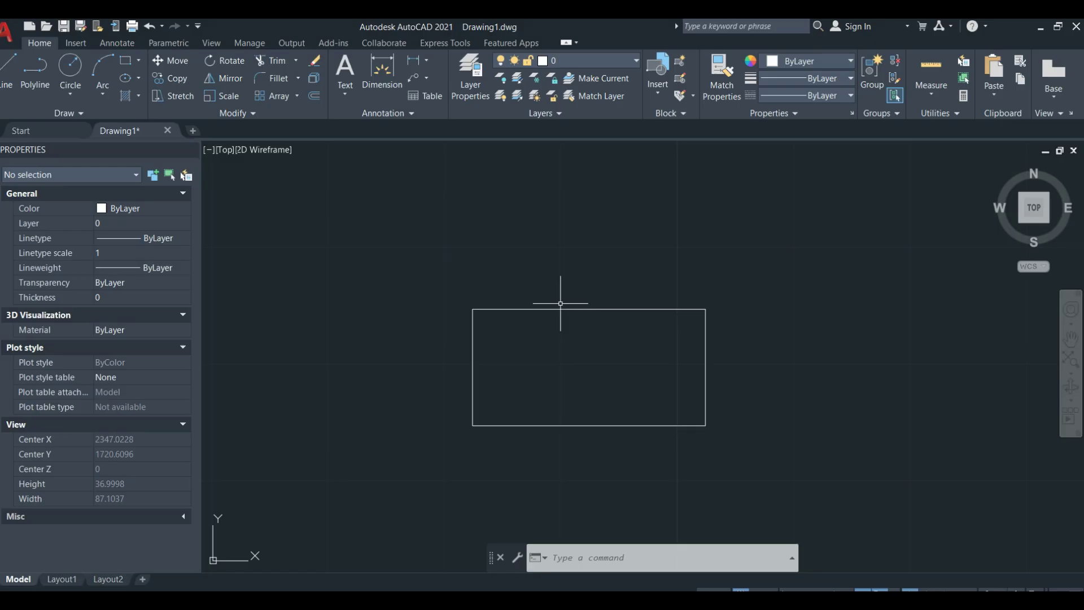
pyautogui.write('off')
pyautogui.press('Return')
pyautogui.write('3')
pyautogui.press('Return')
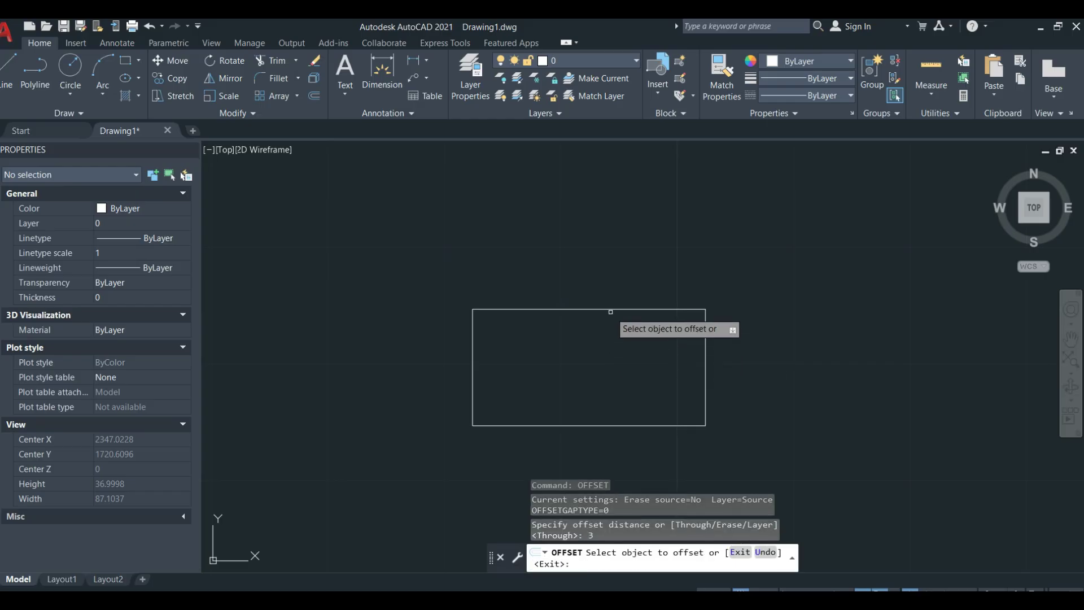
pyautogui.click(611, 310)
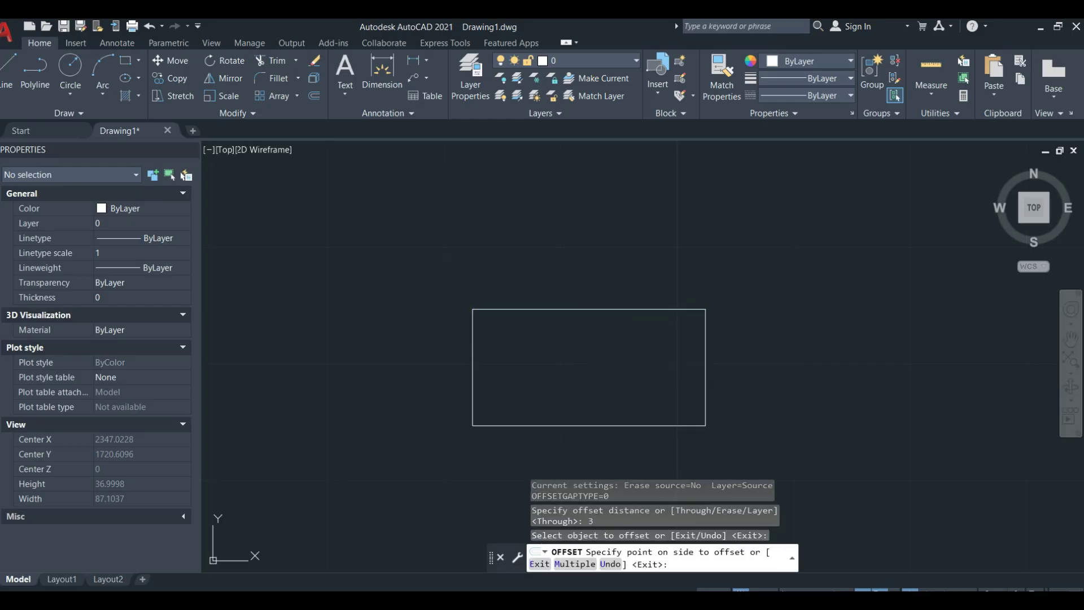
pyautogui.press('Escape')
# Step: Offset the upper edge of the remaining rectangle 0.3 m towards its inside
pyautogui.press('Return')
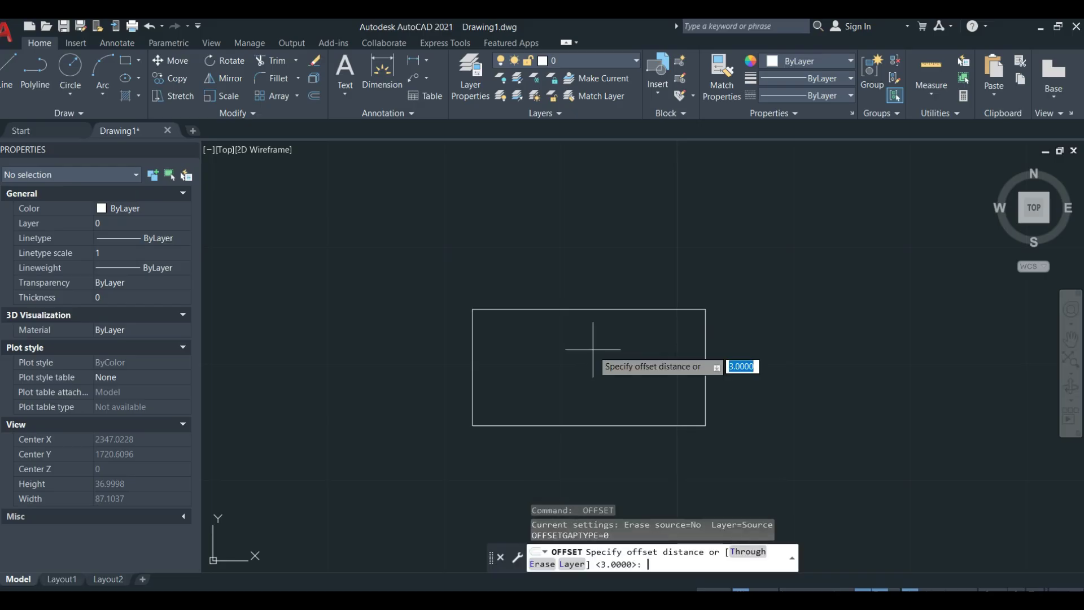
pyautogui.write('.3')
pyautogui.press('Return')
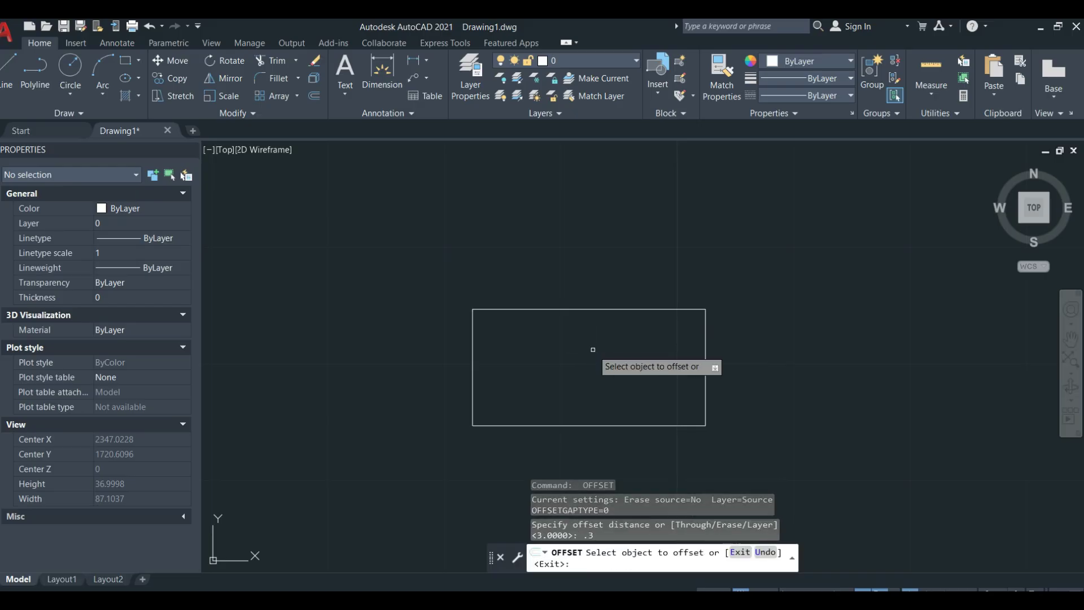
pyautogui.click(605, 309)
pyautogui.click(624, 355)
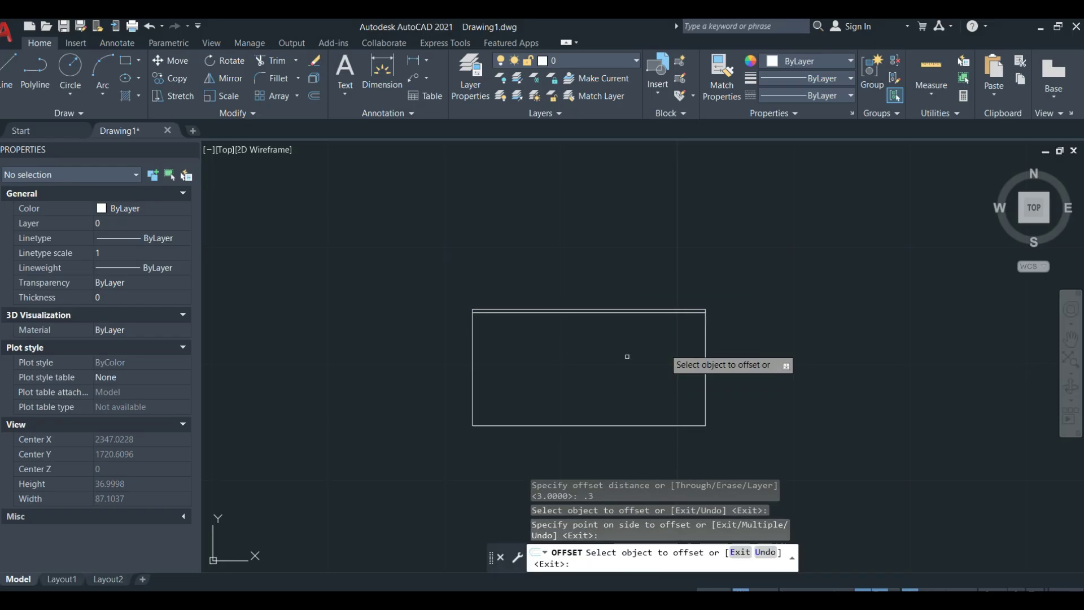
# Step: Offset the rectangle's right, lower and left edges inwards by the same 0.3 m distance and end the Offset command
pyautogui.click(704, 342)
pyautogui.click(609, 372)
pyautogui.click(603, 425)
pyautogui.click(613, 389)
pyautogui.click(473, 357)
pyautogui.click(495, 367)
pyautogui.scroll(5, 495, 366)
pyautogui.press('Escape')
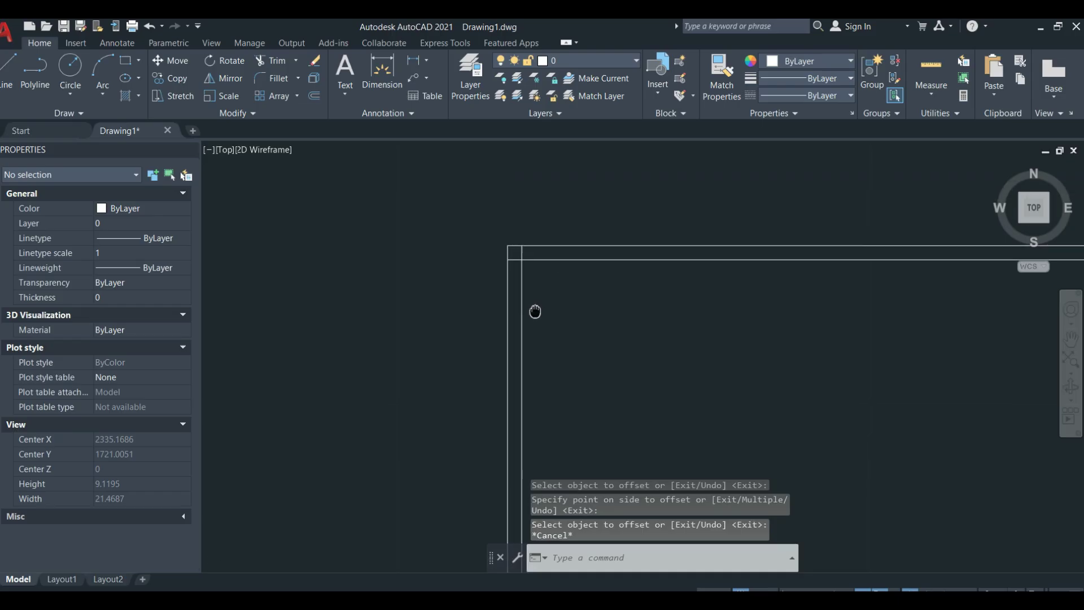
# Step: Examine how the offset inner lines cross and overrun each other at the corners of the outline
pyautogui.scroll(4, 523, 248)
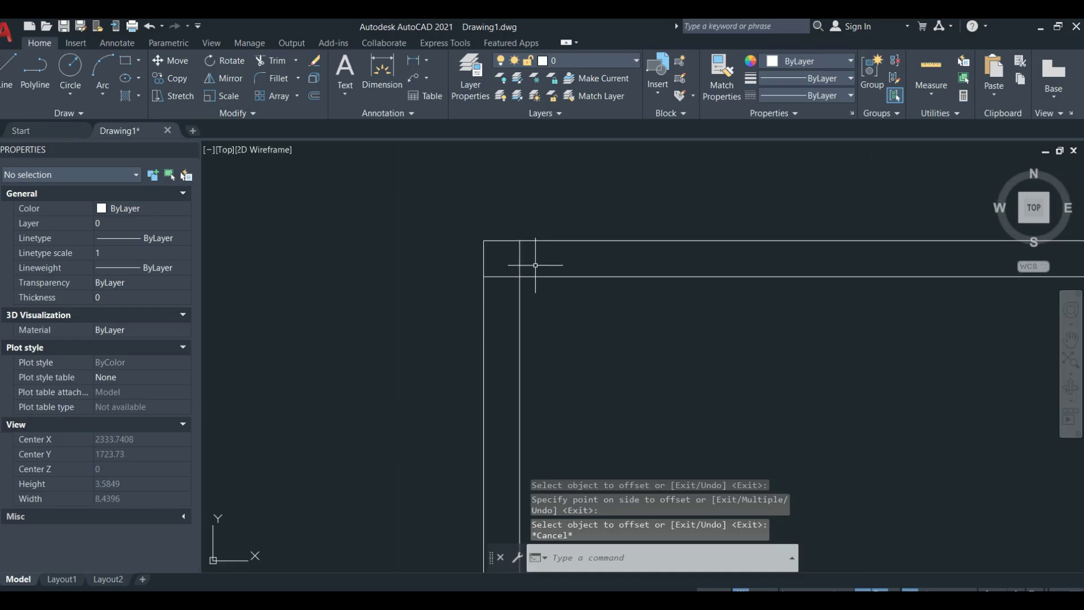
pyautogui.scroll(-2, 535, 265)
pyautogui.moveTo(527, 370); pyautogui.dragTo(494, 259, button='middle')
pyautogui.moveTo(478, 509); pyautogui.dragTo(472, 276, button='middle')
pyautogui.moveTo(548, 428); pyautogui.dragTo(526, 247, button='middle')
pyautogui.moveTo(807, 356); pyautogui.dragTo(744, 447, button='middle')
pyautogui.scroll(-4, 451, 373)
pyautogui.scroll(8, 803, 227)
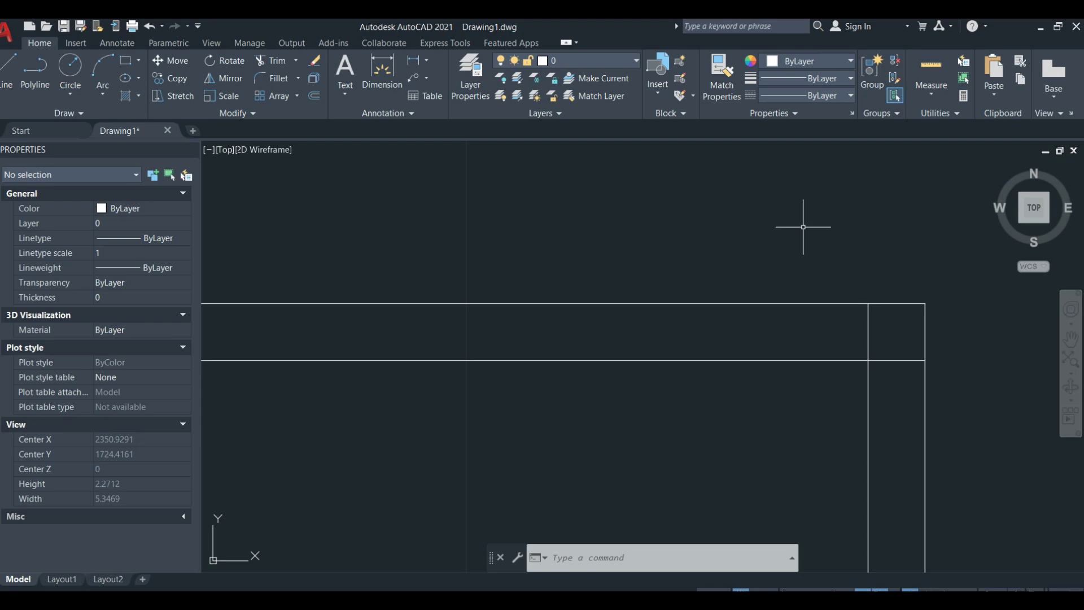
pyautogui.scroll(-8, 847, 260)
pyautogui.moveTo(798, 296); pyautogui.dragTo(876, 339, button='middle')
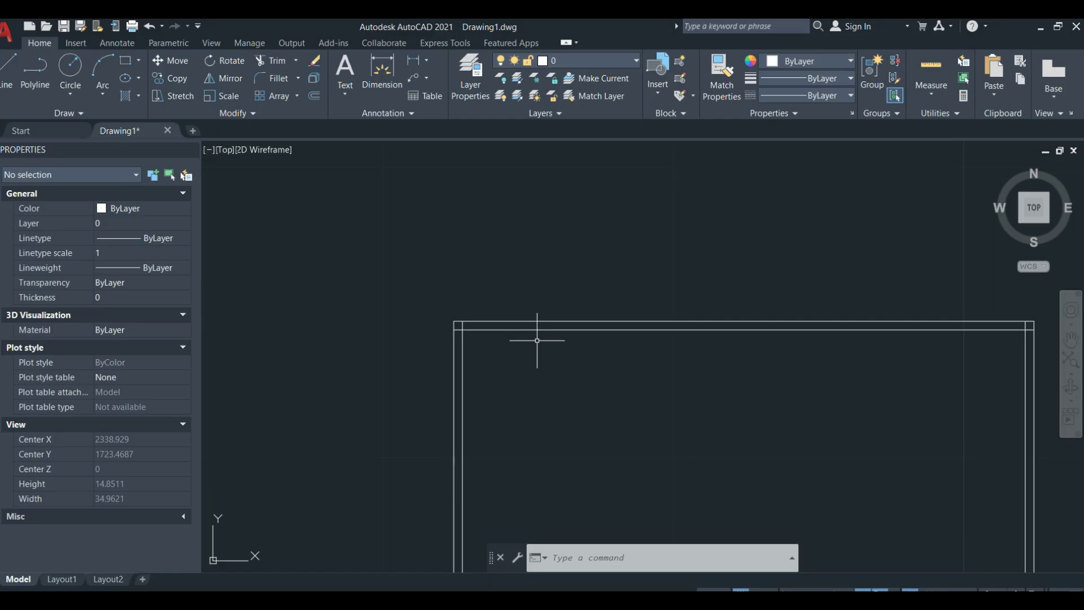
# Step: Trim the overrunning ends of the inner lines at the outline's upper-left corner
pyautogui.write('tr')
pyautogui.press('Return')
pyautogui.scroll(4, 452, 343)
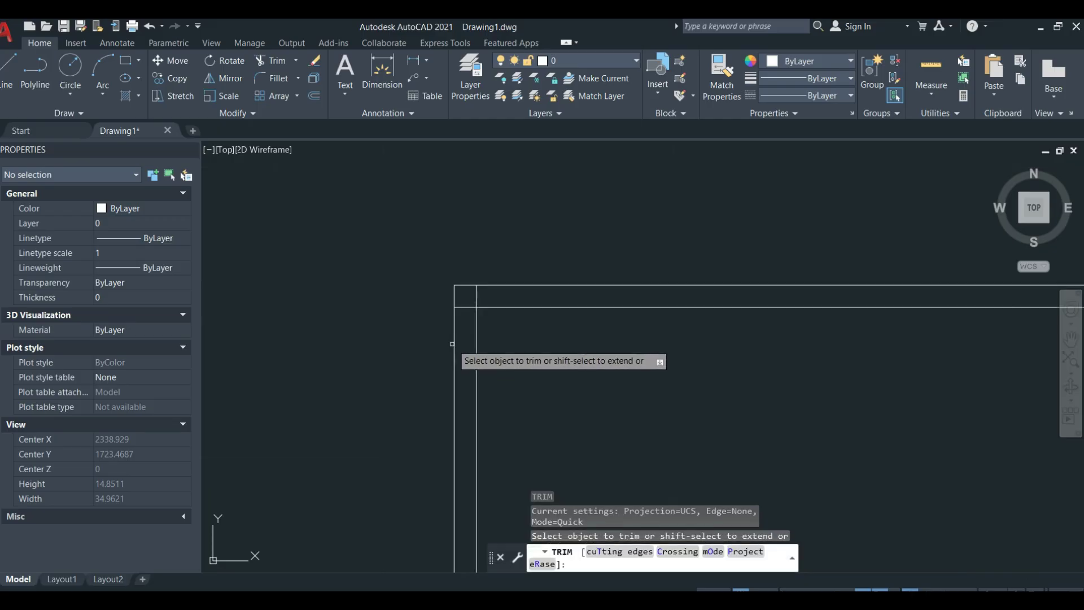
pyautogui.click(467, 307)
pyautogui.click(478, 299)
# Step: Trim the overrunning inner line ends at the upper-right corner and end the Trim command
pyautogui.moveTo(700, 334); pyautogui.dragTo(361, 373, button='middle')
pyautogui.moveTo(801, 383); pyautogui.dragTo(398, 378, button='middle')
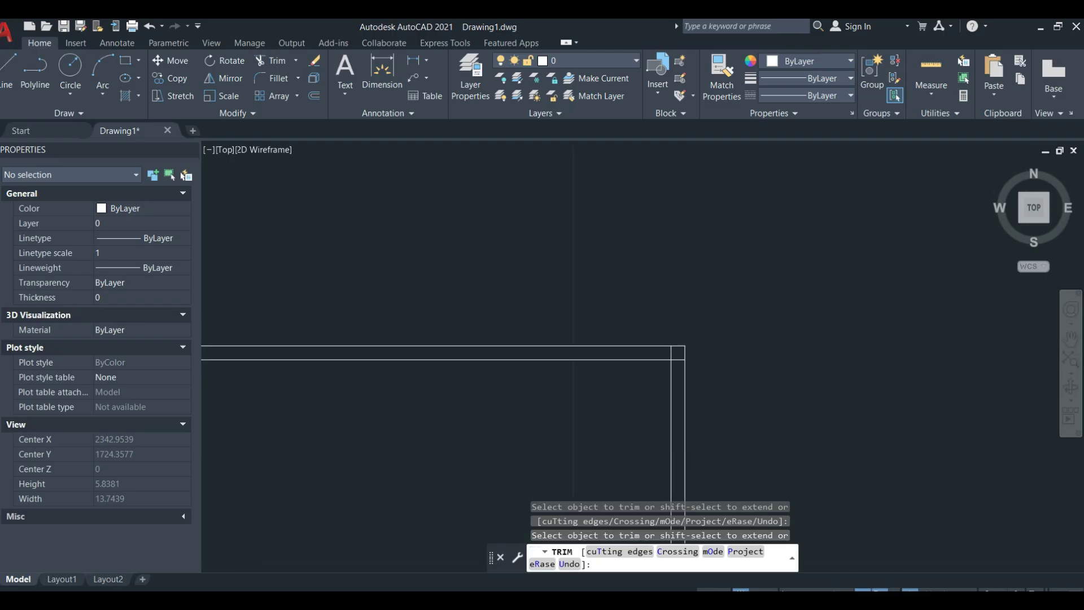
pyautogui.click(664, 350)
pyautogui.moveTo(663, 350)
pyautogui.mouseDown()
pyautogui.moveTo(680, 362)
pyautogui.moveTo(669, 355)
pyautogui.mouseUp()
pyautogui.moveTo(629, 398); pyautogui.dragTo(660, 319, button='middle')
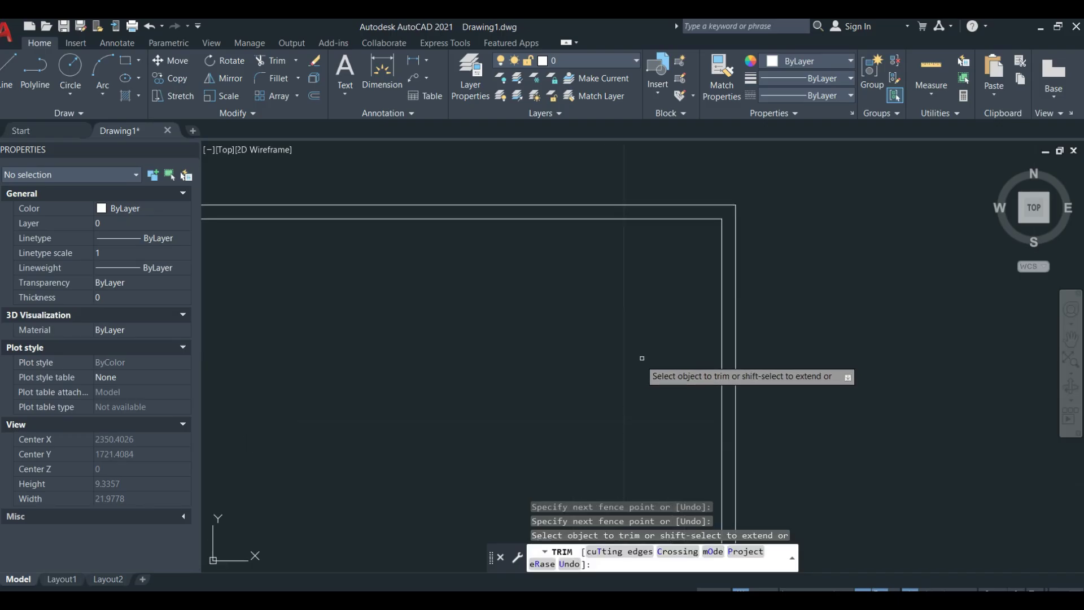
pyautogui.press('Escape')
# Step: Use Chamfer to close the inner lower and right lines into a sharp corner at the lower right
pyautogui.moveTo(638, 393); pyautogui.dragTo(607, 306, button='middle')
pyautogui.write('CHA')
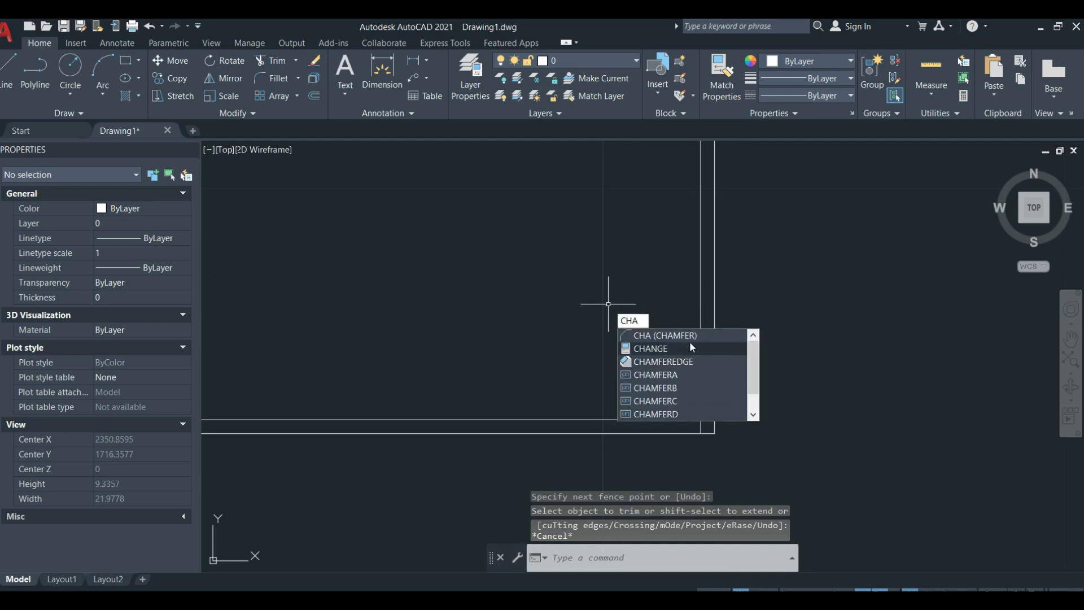
pyautogui.click(691, 335)
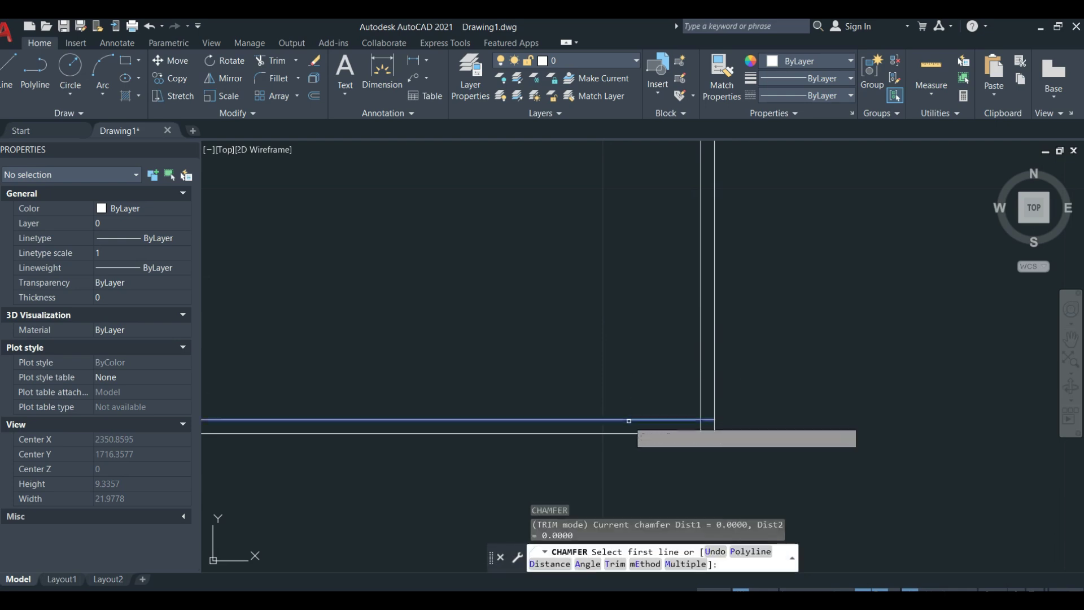
pyautogui.click(629, 419)
pyautogui.click(700, 337)
# Step: Repeat Chamfer on the inner lower and left lines to form a sharp lower-left corner
pyautogui.moveTo(564, 373); pyautogui.dragTo(888, 372, button='middle')
pyautogui.moveTo(355, 365); pyautogui.dragTo(679, 379, button='middle')
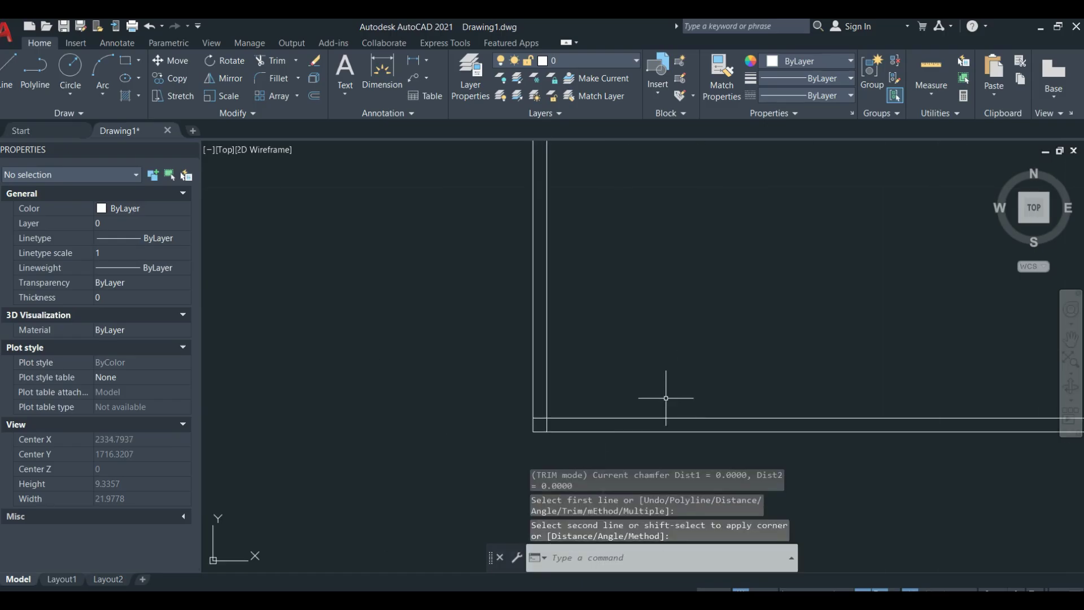
pyautogui.press('Return')
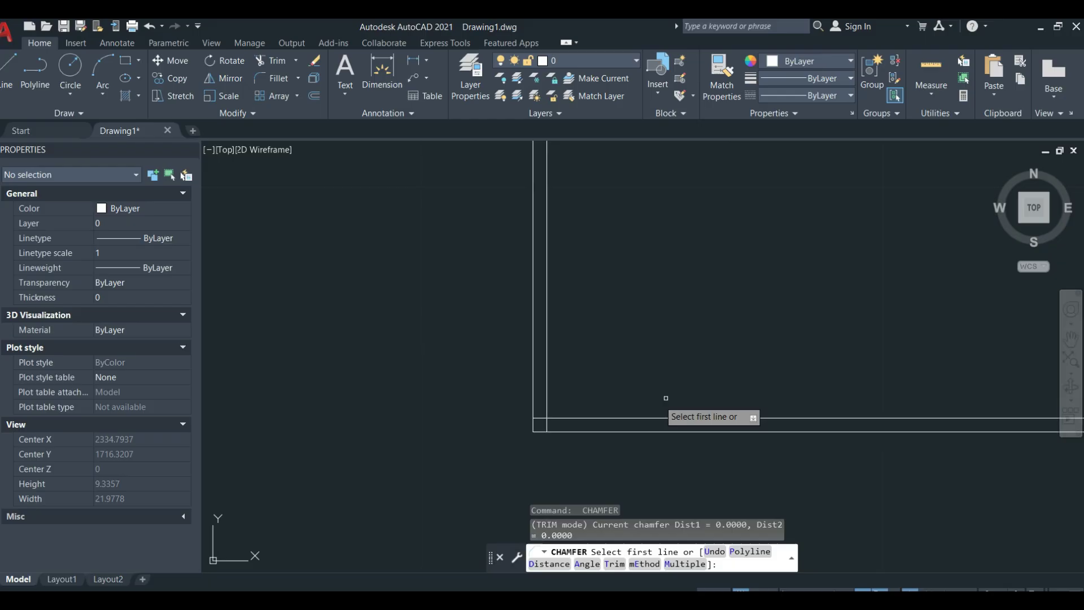
pyautogui.click(613, 417)
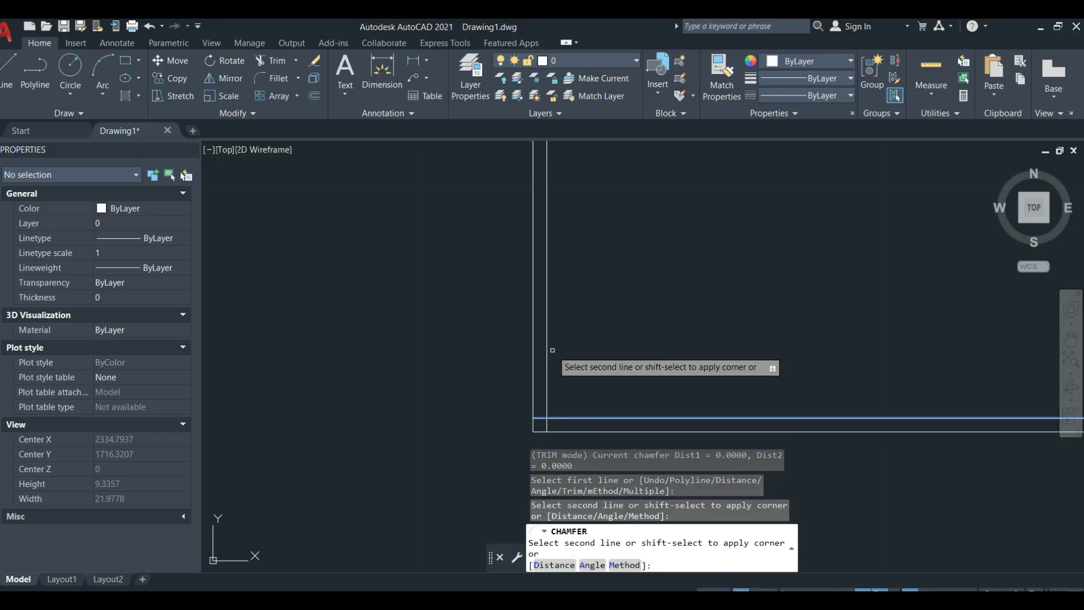
pyautogui.click(548, 351)
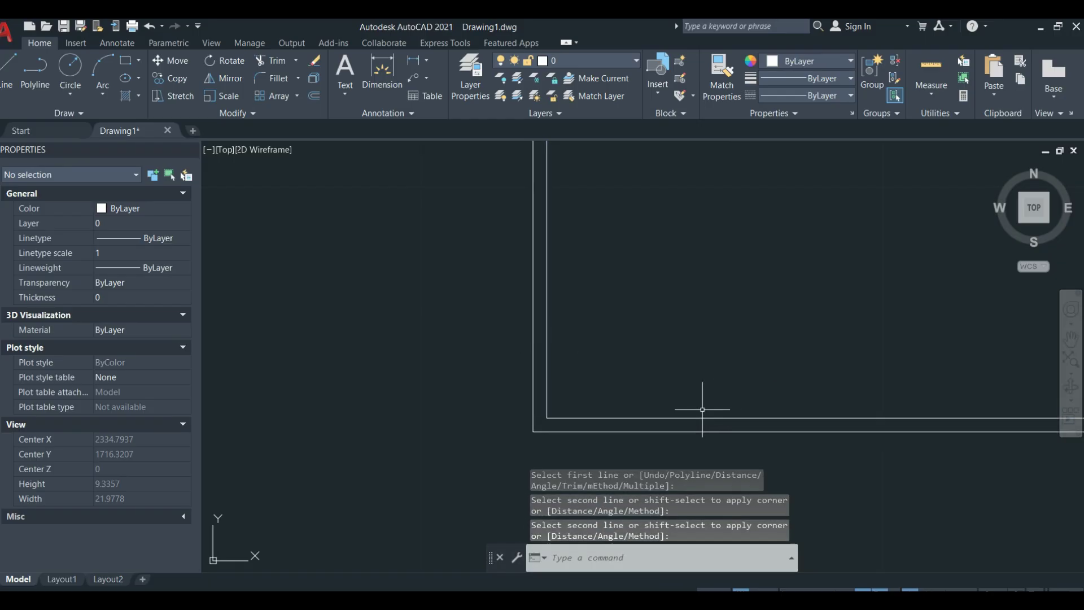
# Step: Check the joined inner lower and left lines by selecting each one, then clear the selection
pyautogui.click(676, 418)
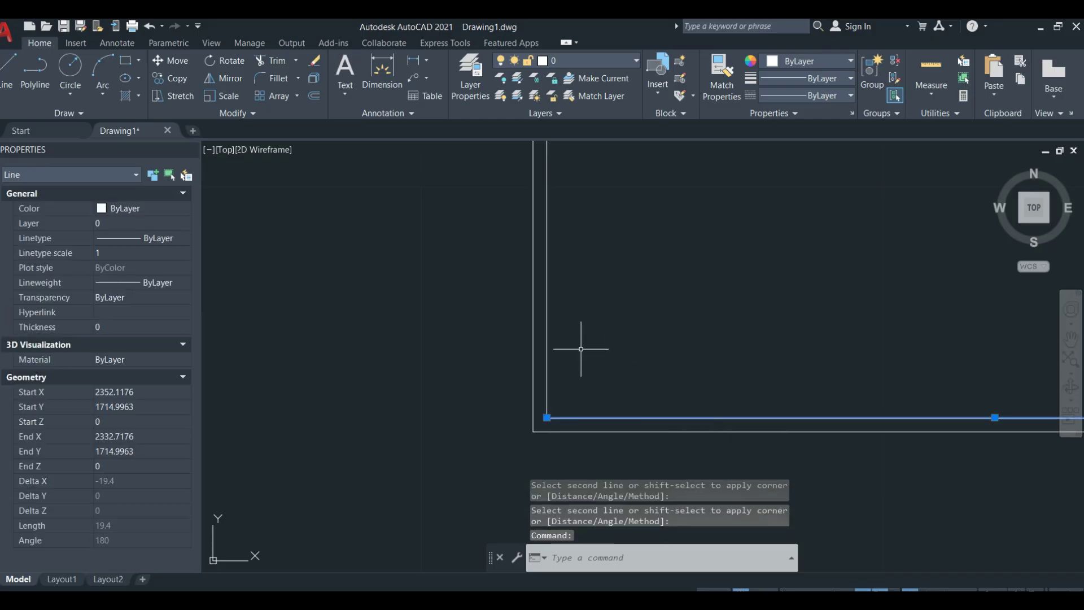
pyautogui.click(547, 339)
pyautogui.press('Escape')
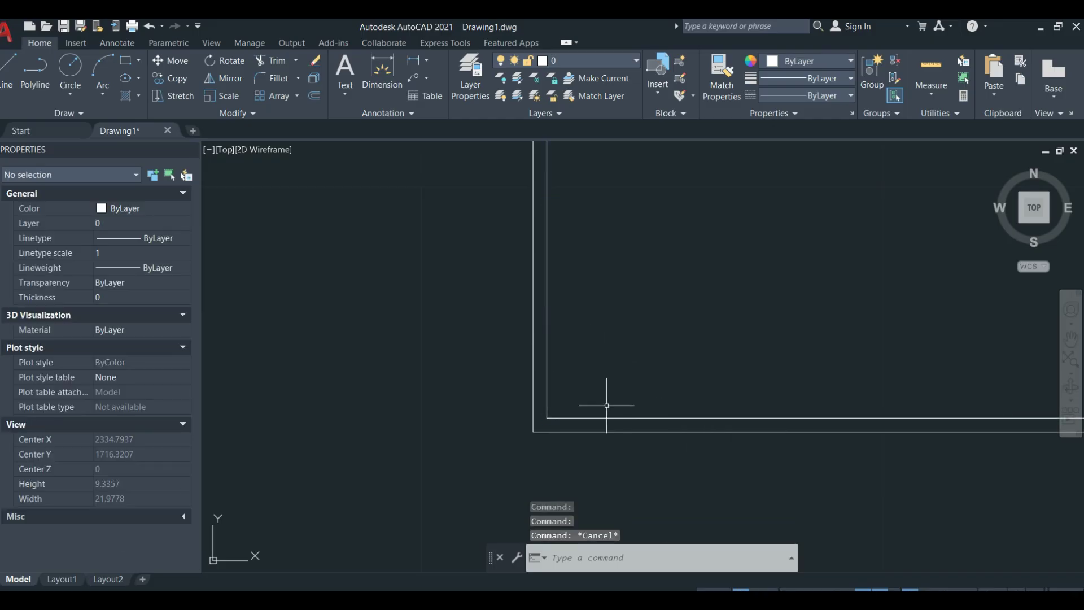
# Step: Offset the inner left wall line 5 m towards the inside of the plan
pyautogui.scroll(-2, 606, 407)
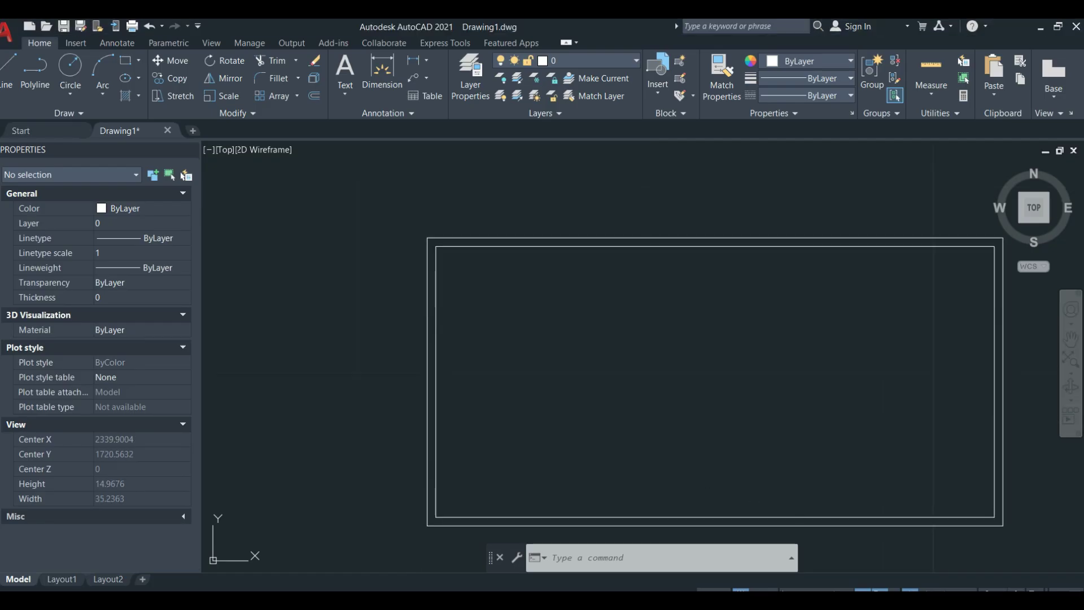
pyautogui.moveTo(685, 460)
pyautogui.mouseDown(button='middle')
pyautogui.moveTo(614, 423)
pyautogui.moveTo(617, 407)
pyautogui.mouseUp(button='middle')
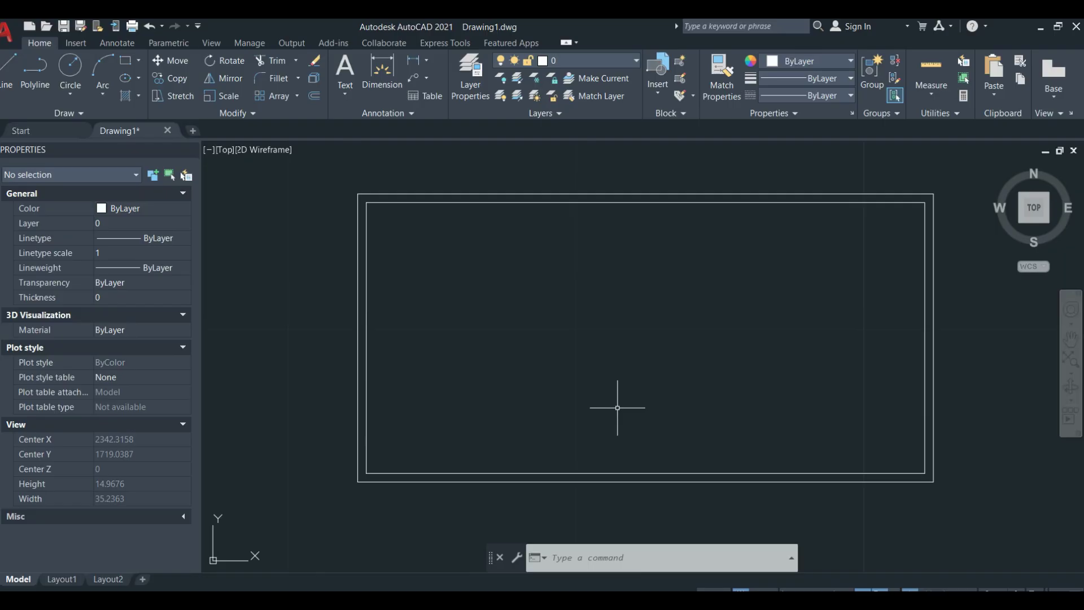
pyautogui.write('o')
pyautogui.press('Return')
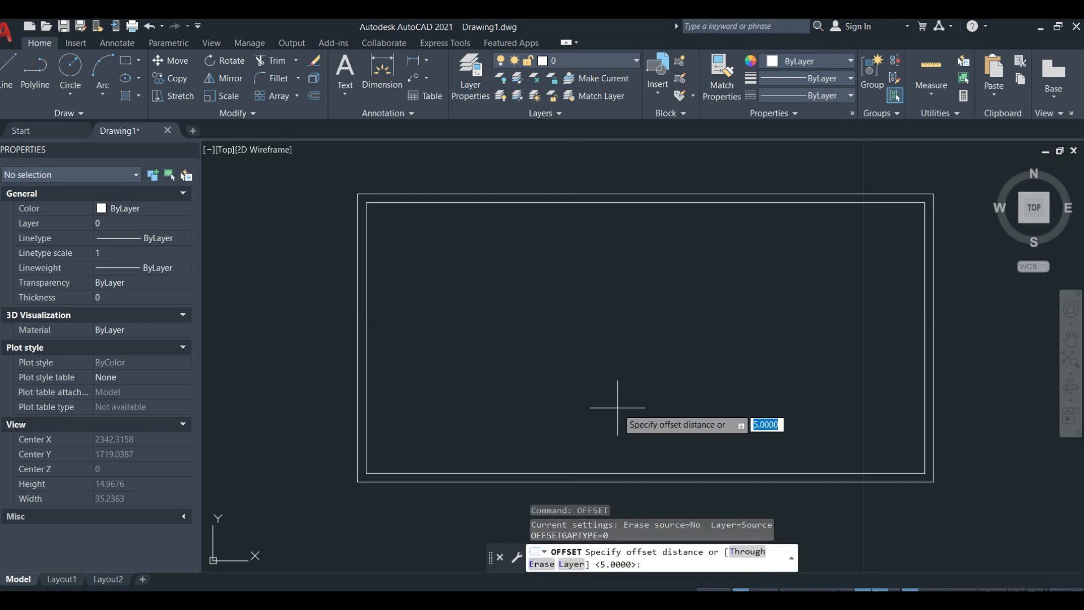
pyautogui.press('Return')
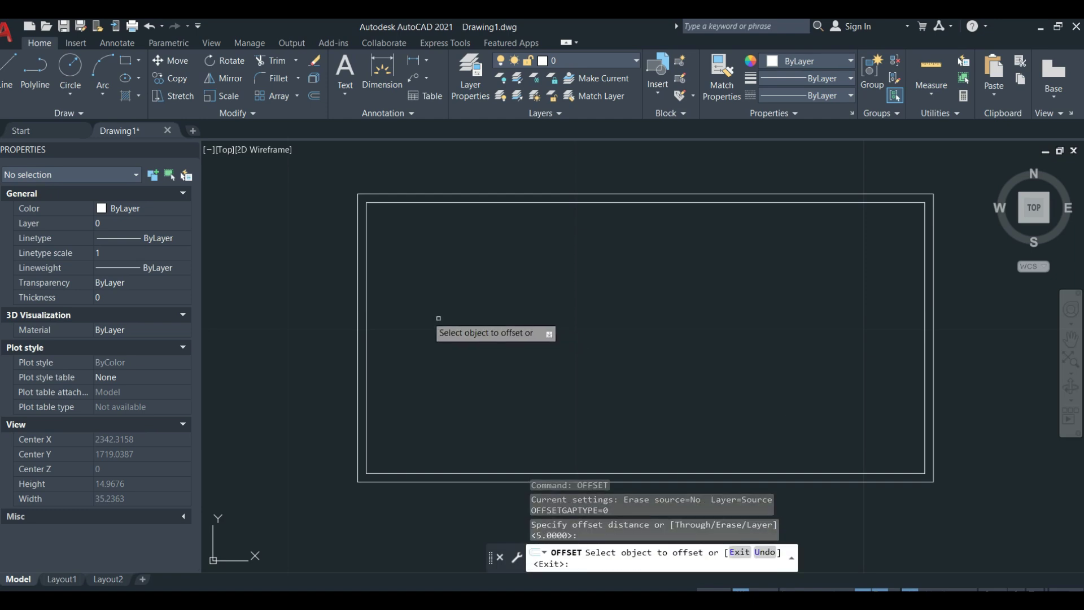
pyautogui.click(365, 319)
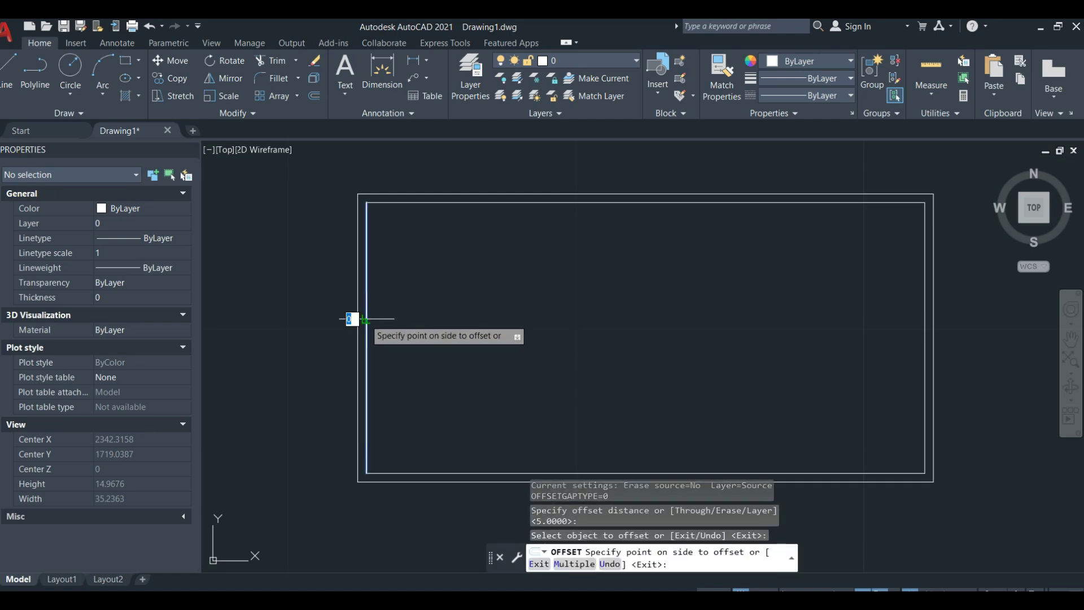
pyautogui.click(576, 311)
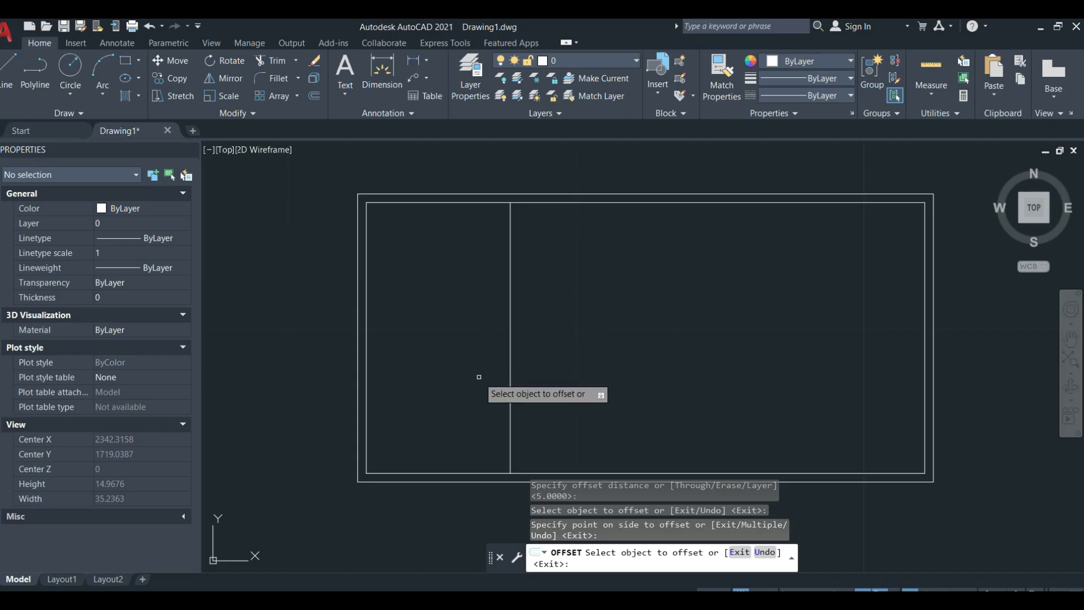
# Step: Offset the inner upper wall line 4.7 m downwards and end the Offset command
pyautogui.click(440, 202)
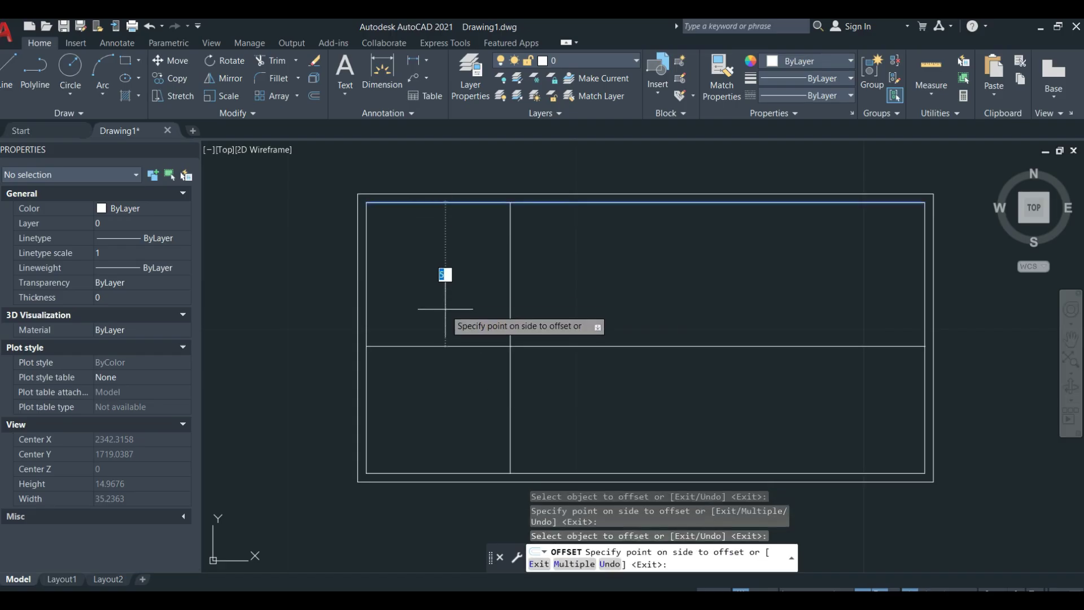
pyautogui.write('4.7')
pyautogui.press('Return')
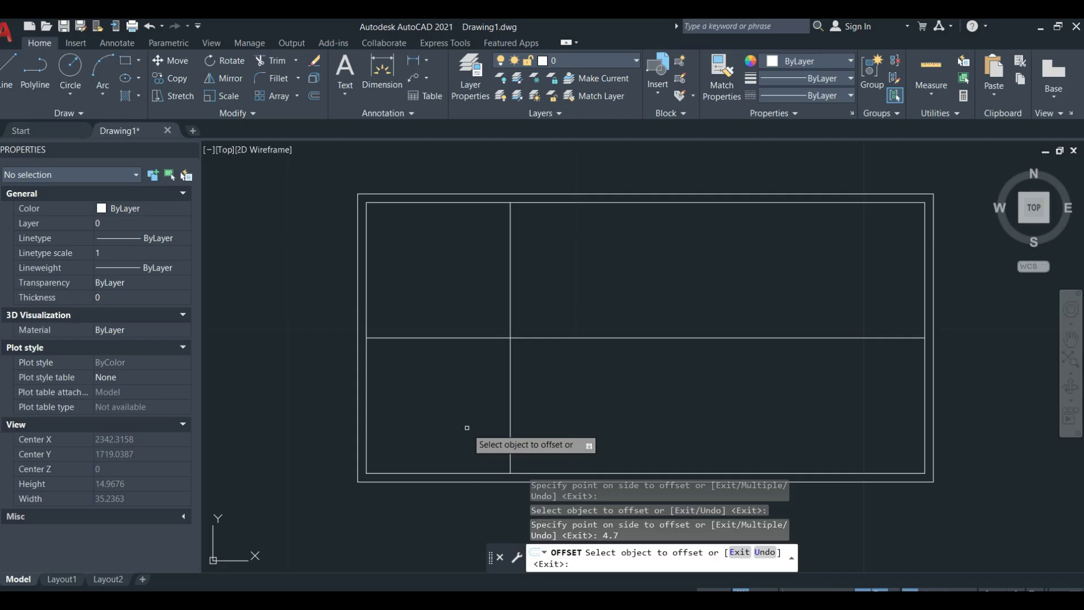
pyautogui.press('Escape')
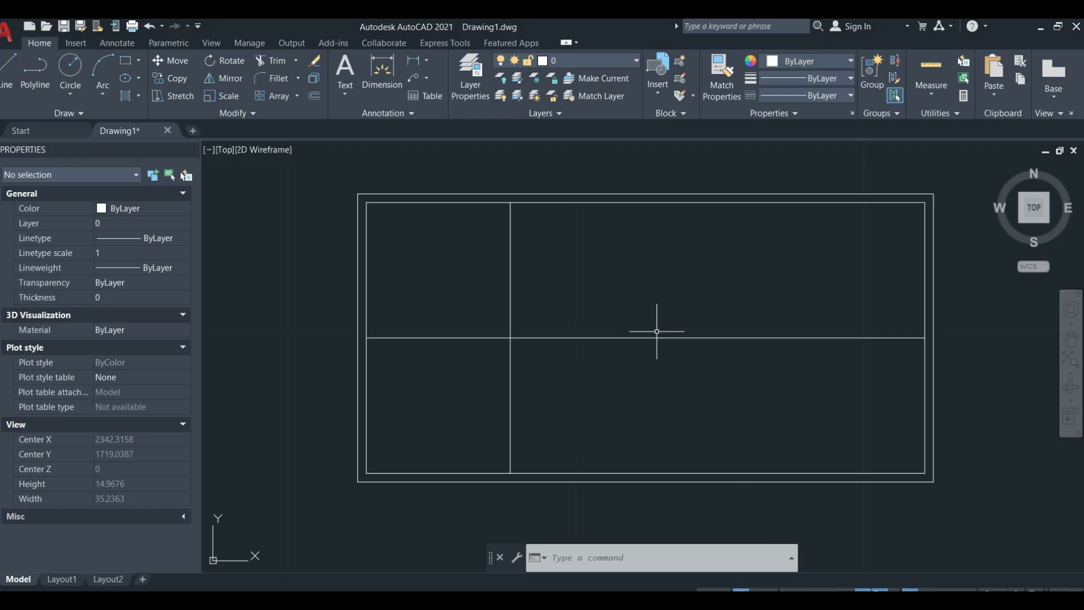
pyautogui.write('CHA')
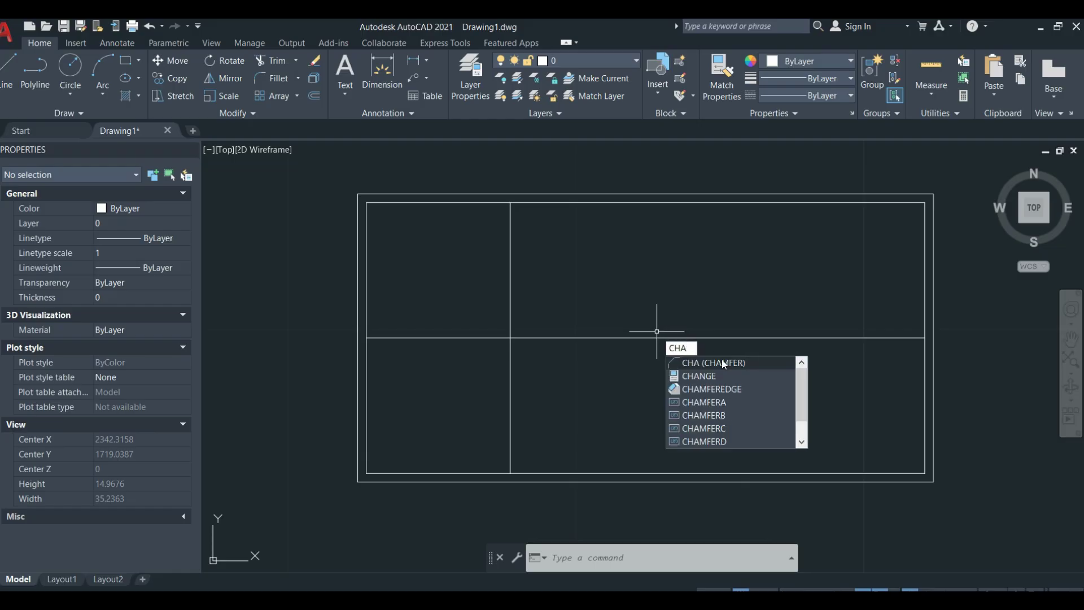
pyautogui.click(722, 362)
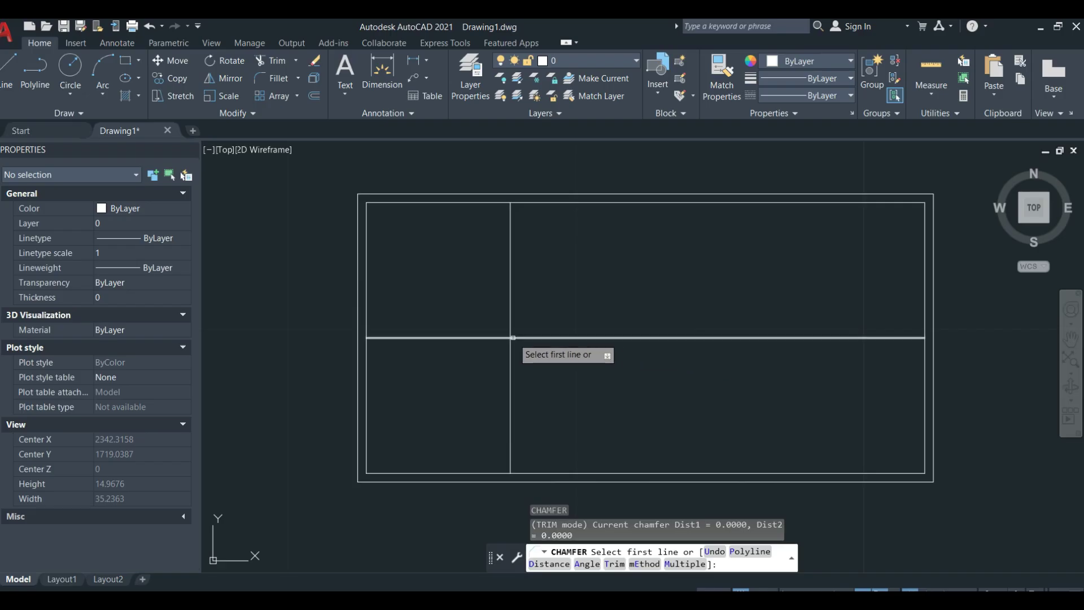
pyautogui.click(509, 302)
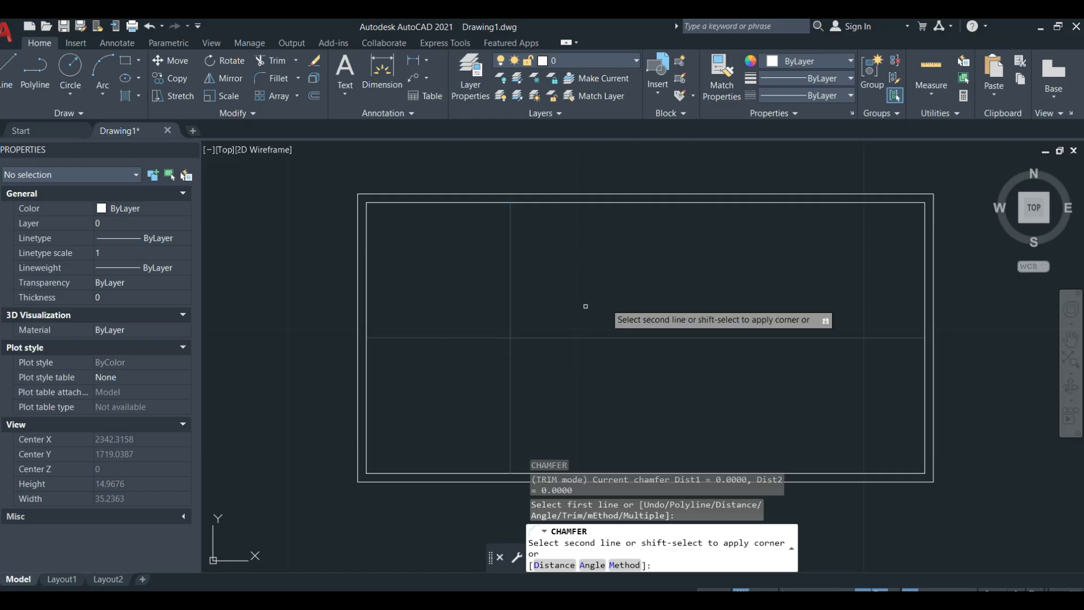
pyautogui.press('Escape')
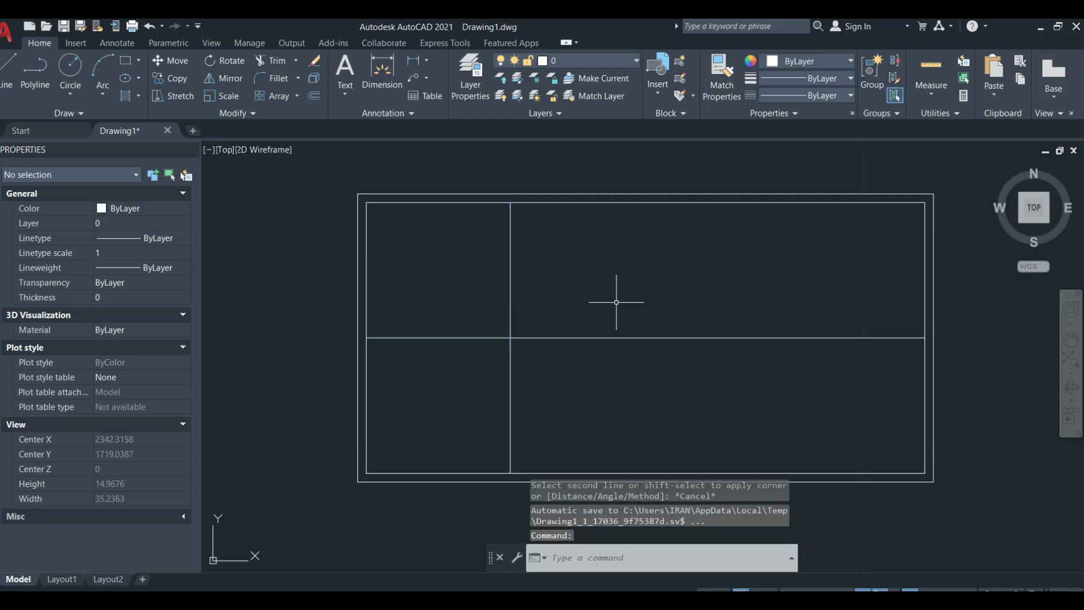
# Step: Trim away the part of the horizontal partition line that lies right of the vertical partition line
pyautogui.write('tr')
pyautogui.press('Return')
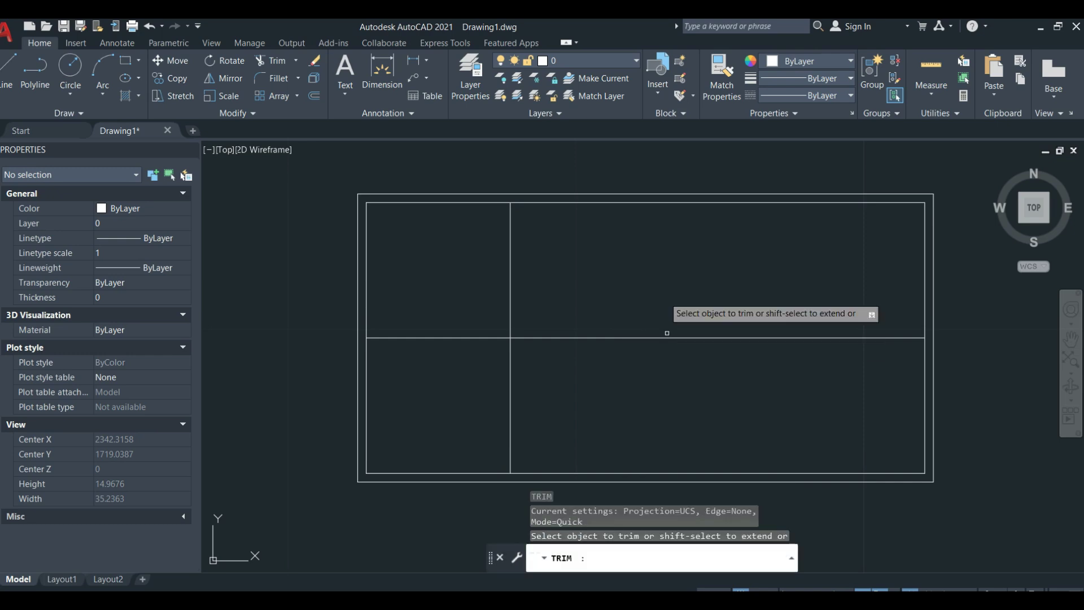
pyautogui.click(661, 270)
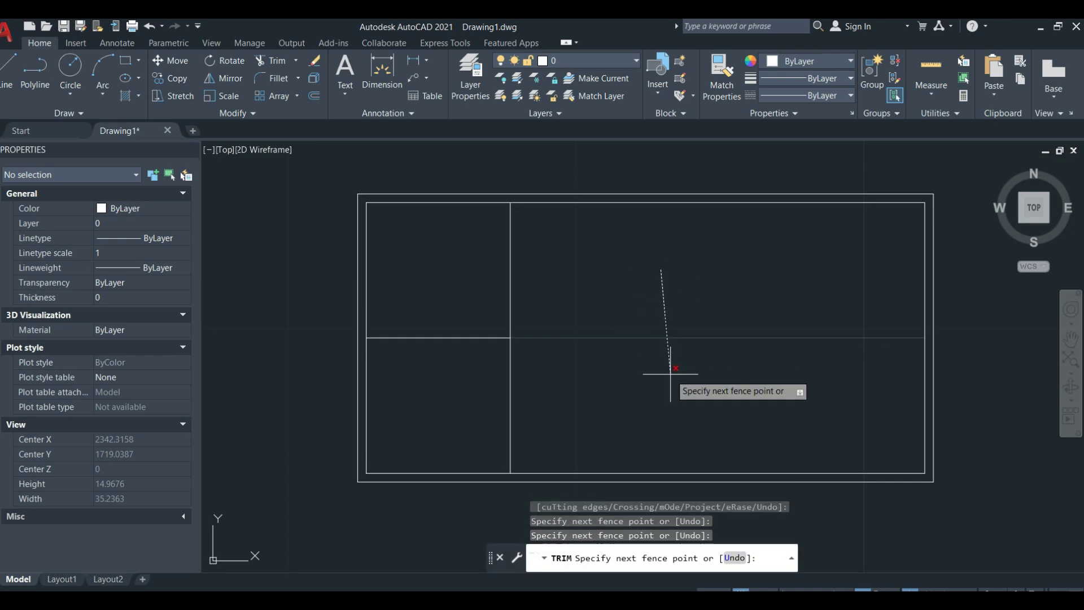
pyautogui.press('Return')
pyautogui.moveTo(432, 330); pyautogui.dragTo(482, 356, button='middle')
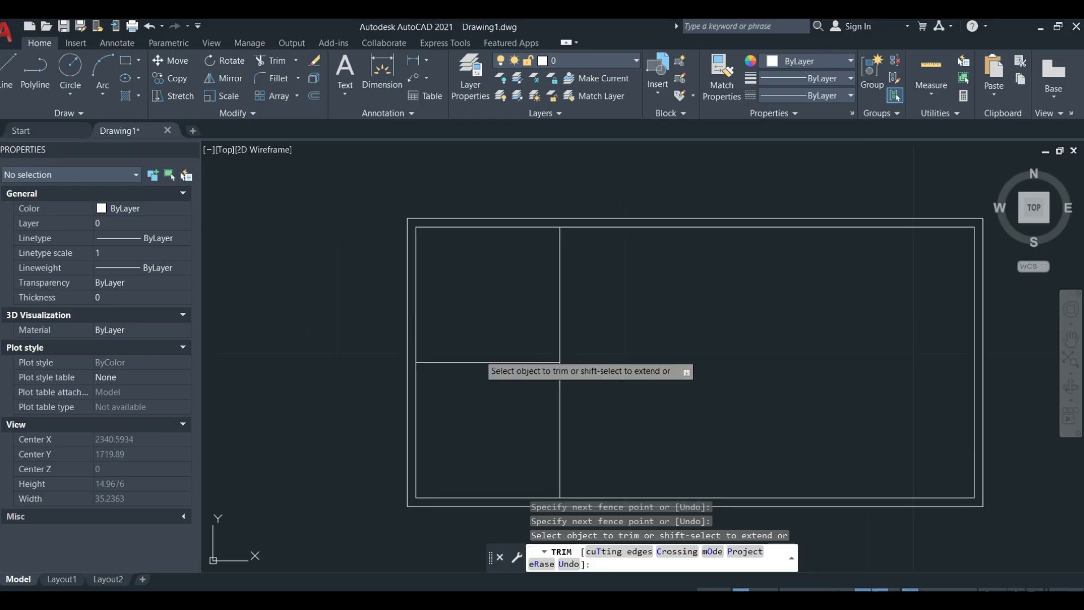
pyautogui.press('Escape')
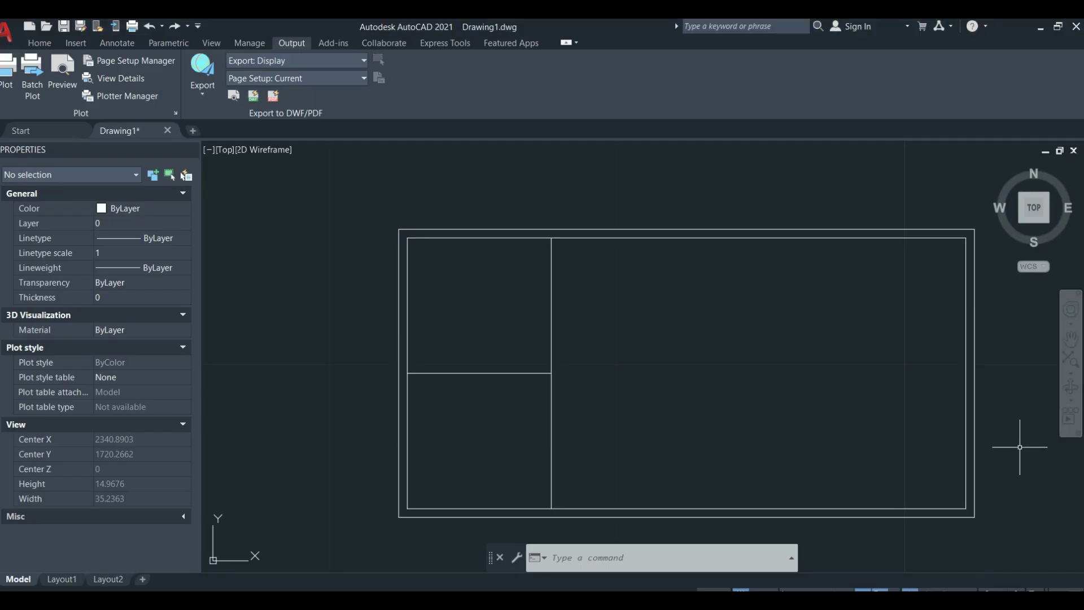
# Step: Offset the vertical partition line 0.2 m to its right to give the partition its thickness
pyautogui.write('of')
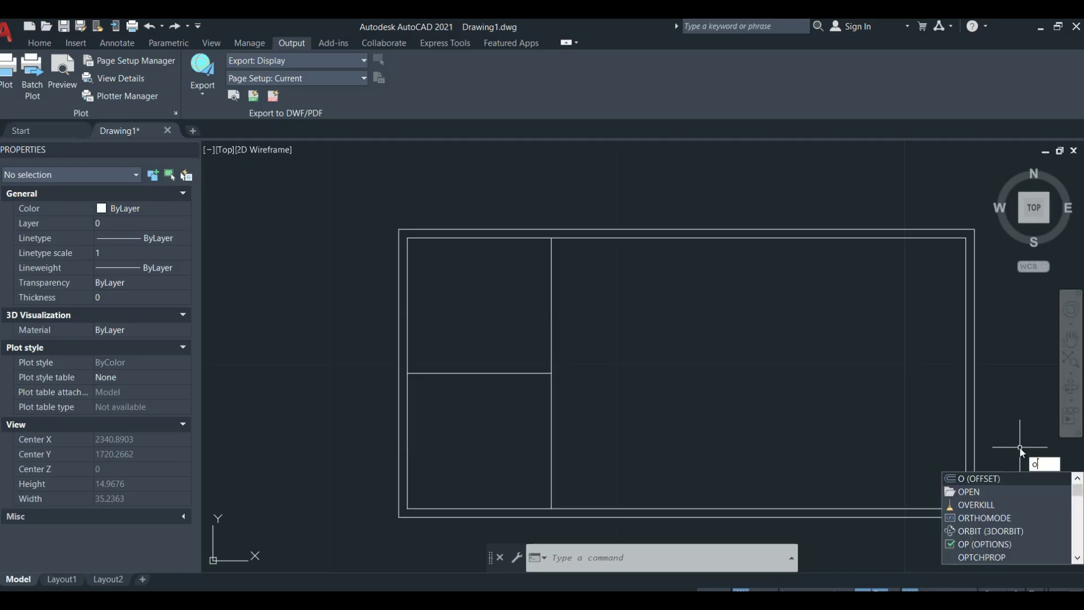
pyautogui.press('Return')
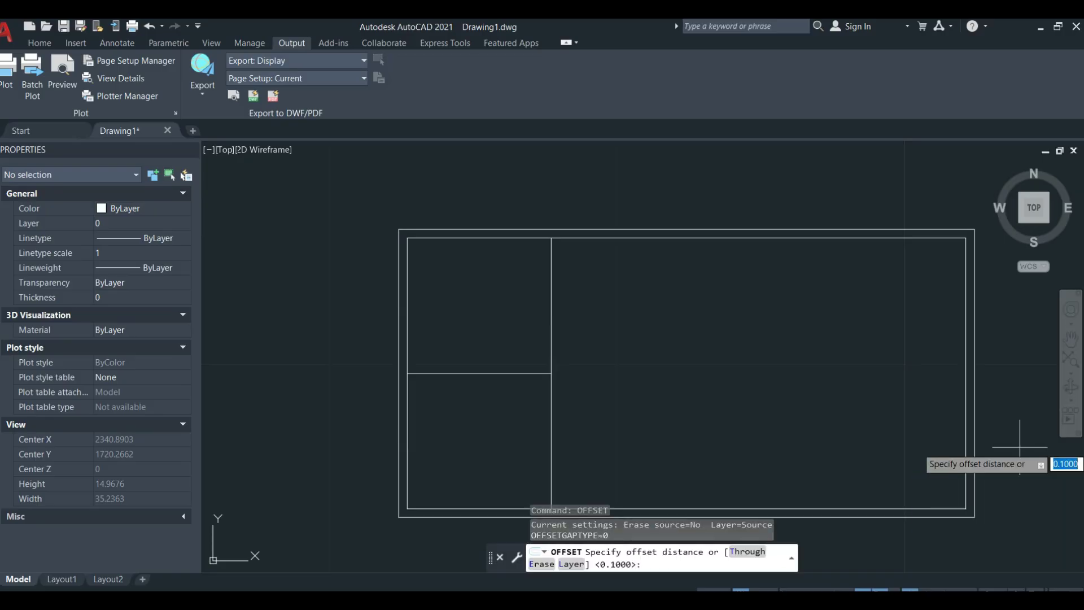
pyautogui.write('.2')
pyautogui.press('Return')
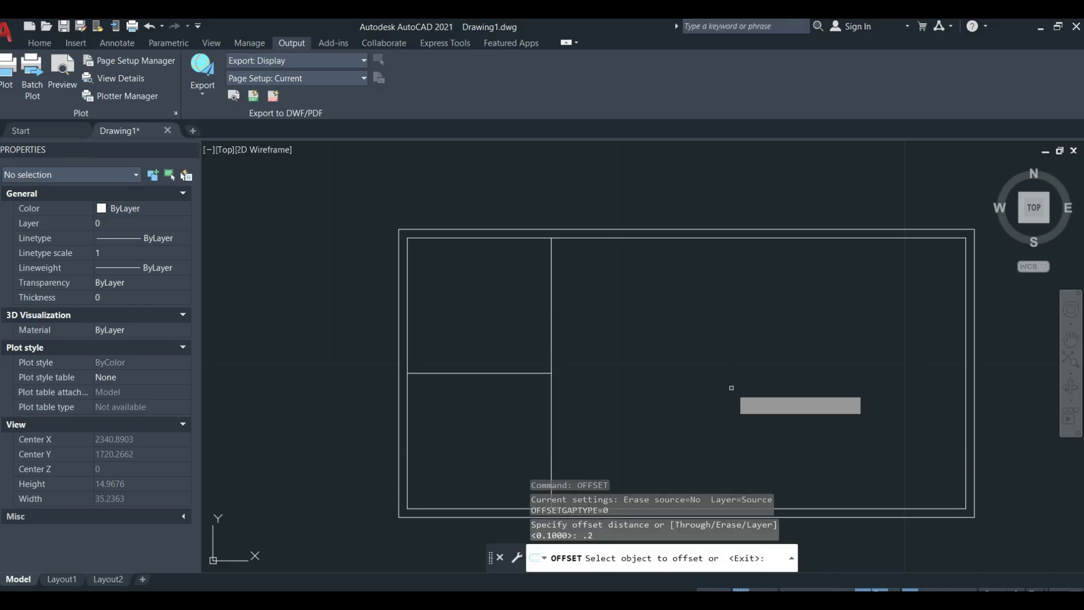
pyautogui.click(551, 313)
pyautogui.click(629, 326)
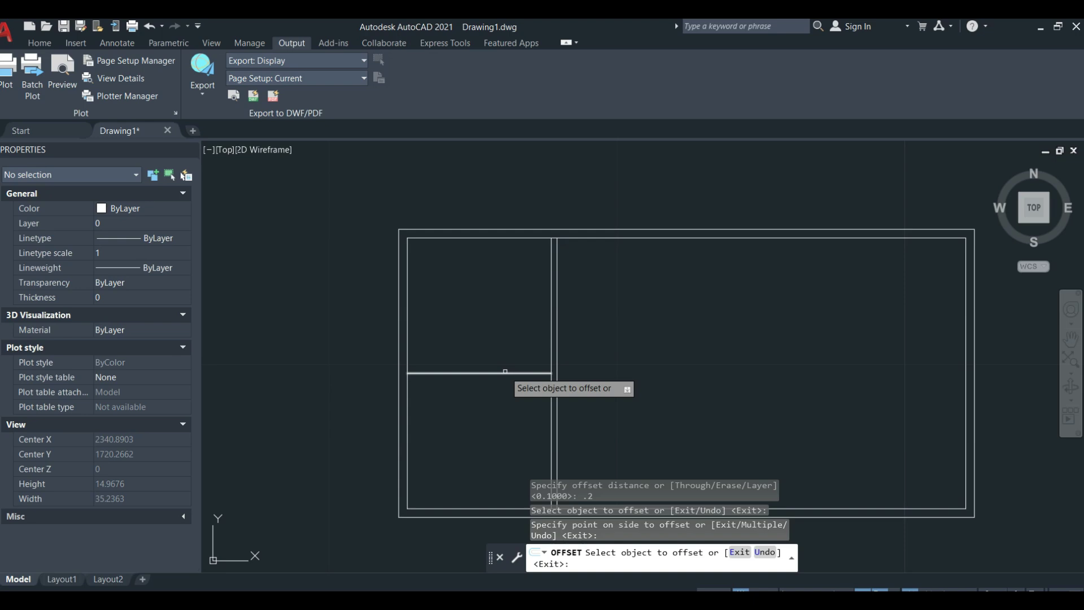
# Step: Offset the horizontal partition line 0.1 m to both sides, once above and once below it
pyautogui.click(505, 370)
pyautogui.write('.1')
pyautogui.press('Return')
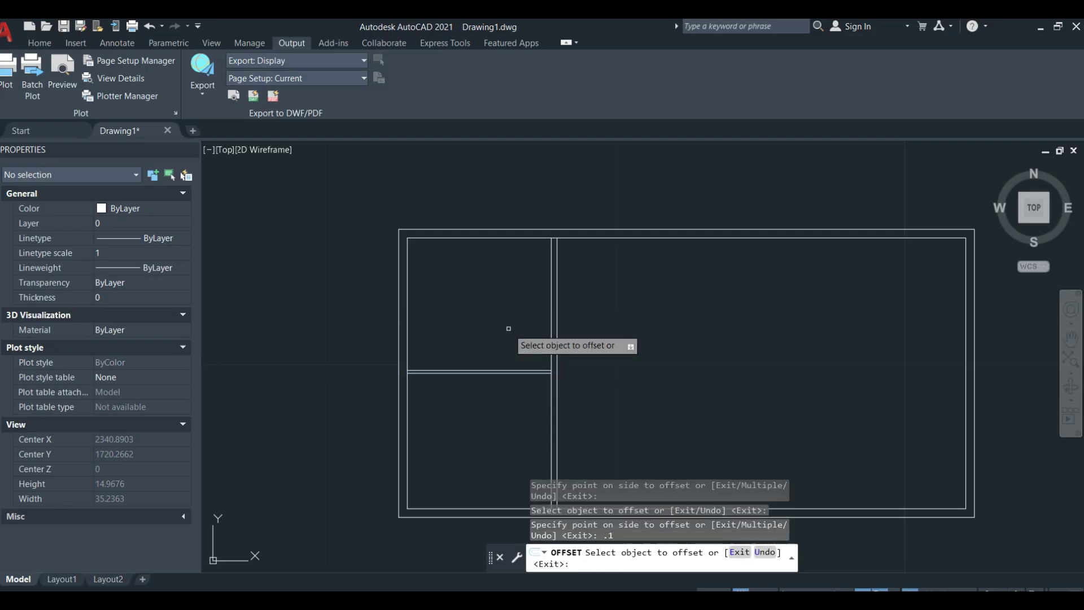
pyautogui.click(496, 370)
pyautogui.press('Escape')
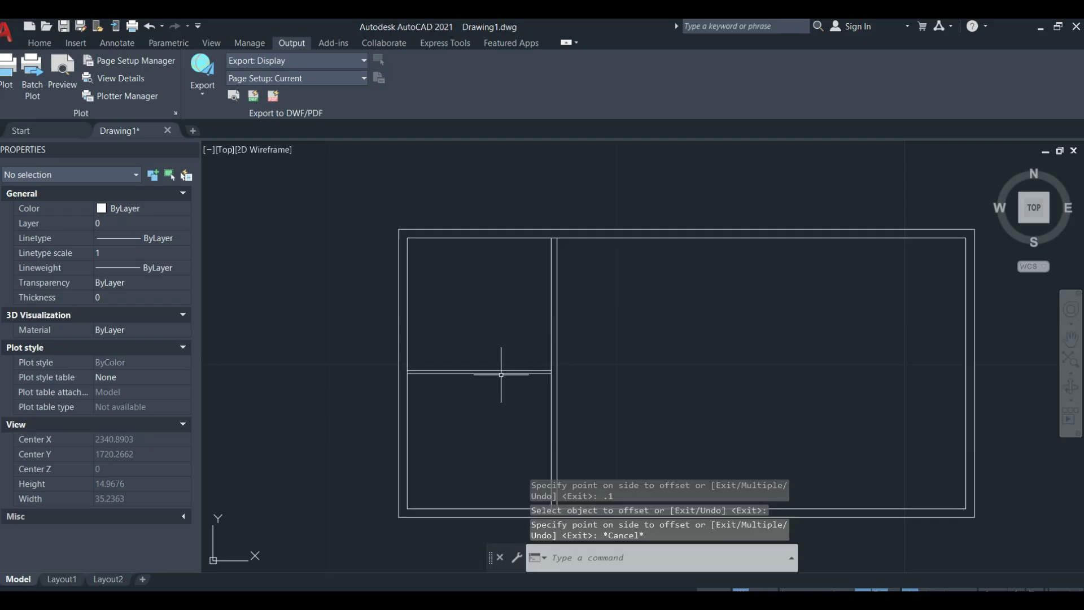
pyautogui.press('Return')
pyautogui.press('Return')
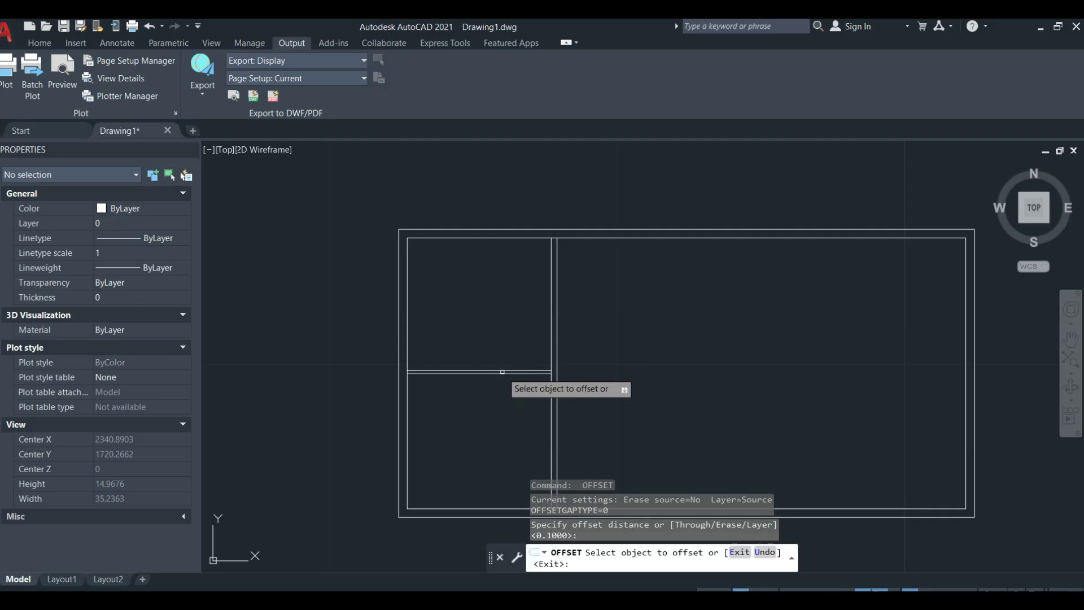
pyautogui.scroll(4, 501, 372)
pyautogui.click(496, 373)
pyautogui.click(493, 395)
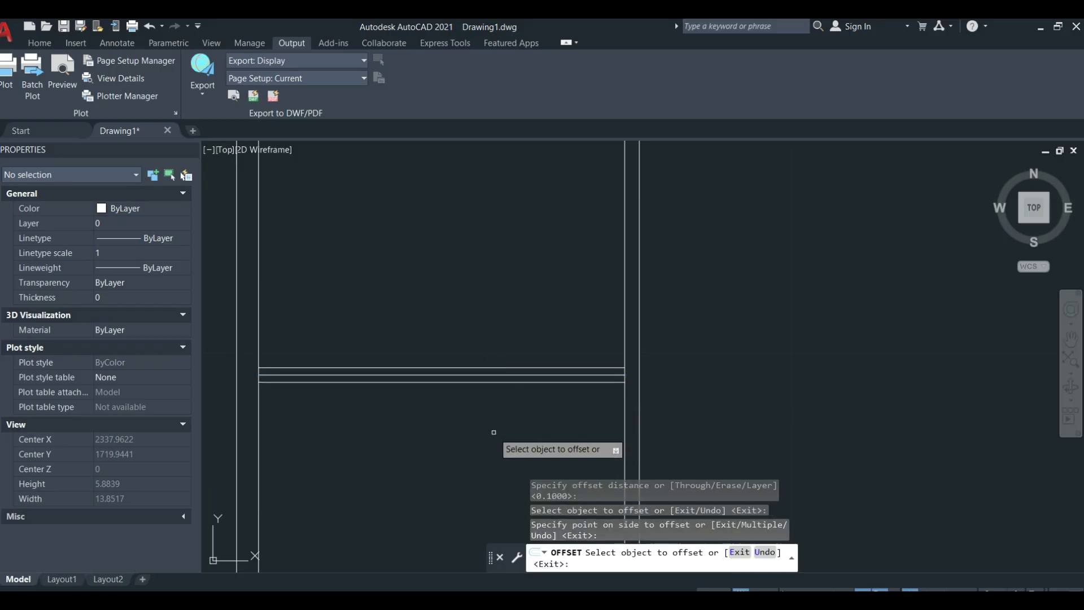
# Step: End the Offset command and delete the middle line of the horizontal partition
pyautogui.press('Escape')
pyautogui.click(410, 374)
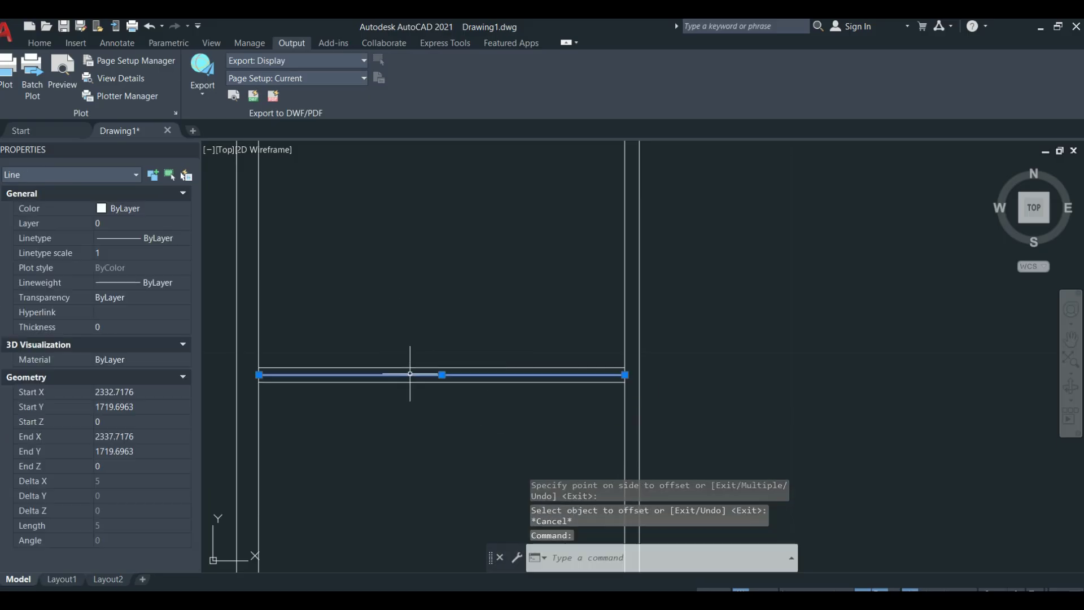
pyautogui.press('Delete')
# Step: Trim the vertical partition line and the inner left wall line between the two horizontal partition lines
pyautogui.scroll(-5, 435, 440)
pyautogui.scroll(3, 556, 261)
pyautogui.moveTo(556, 261); pyautogui.dragTo(551, 317, button='middle')
pyautogui.moveTo(590, 471); pyautogui.dragTo(598, 167, button='middle')
pyautogui.moveTo(586, 402); pyautogui.dragTo(588, 453, button='middle')
pyautogui.moveTo(387, 282); pyautogui.dragTo(323, 334, button='middle')
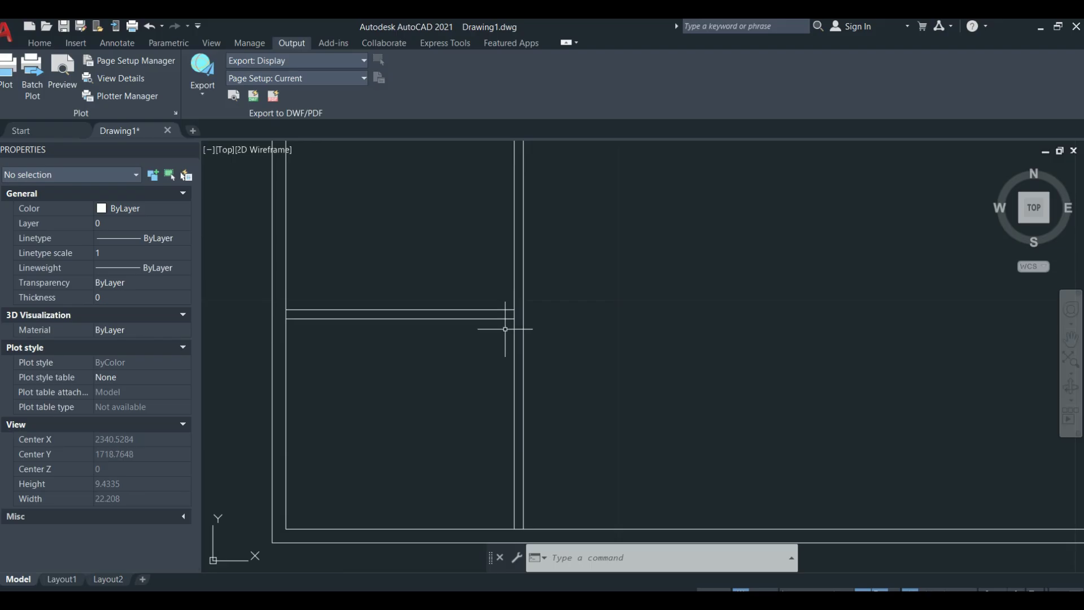
pyautogui.scroll(2, 505, 329)
pyautogui.write('tr')
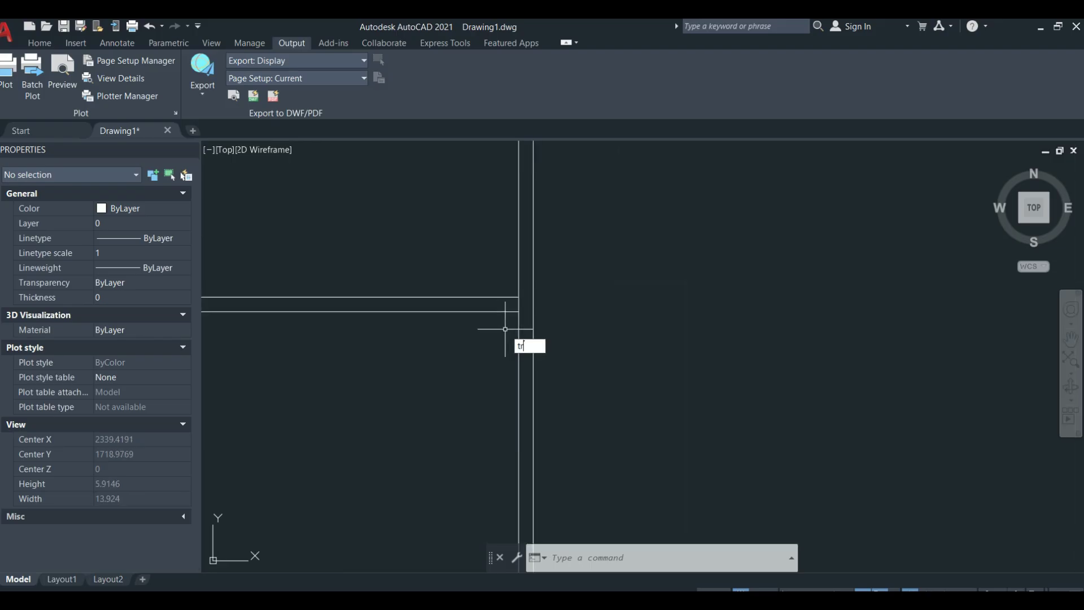
pyautogui.press('Return')
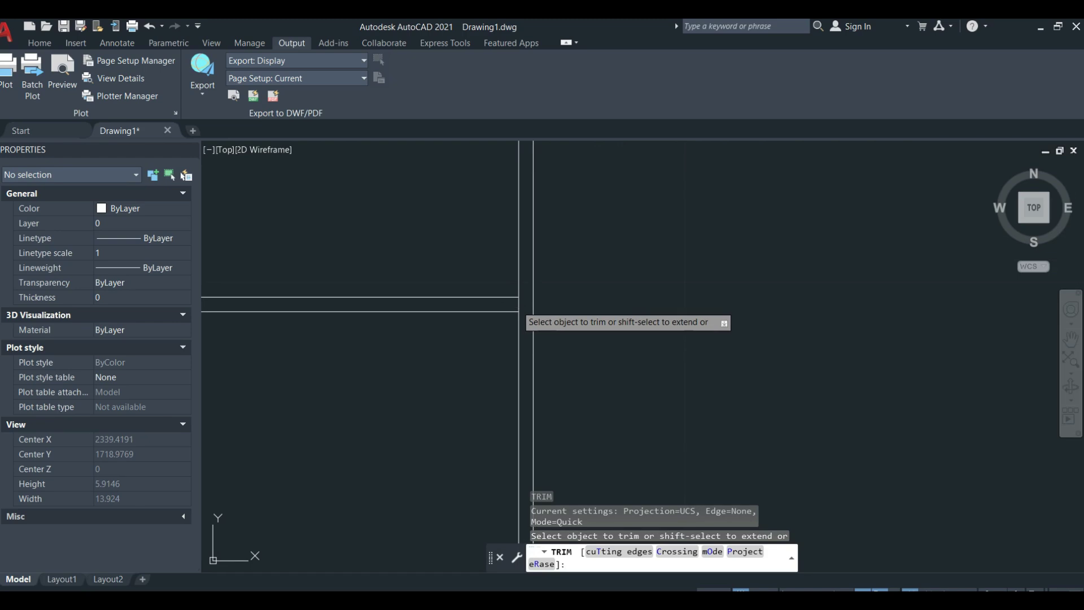
pyautogui.click(515, 306)
pyautogui.click(524, 306)
pyautogui.moveTo(479, 318); pyautogui.dragTo(772, 320, button='middle')
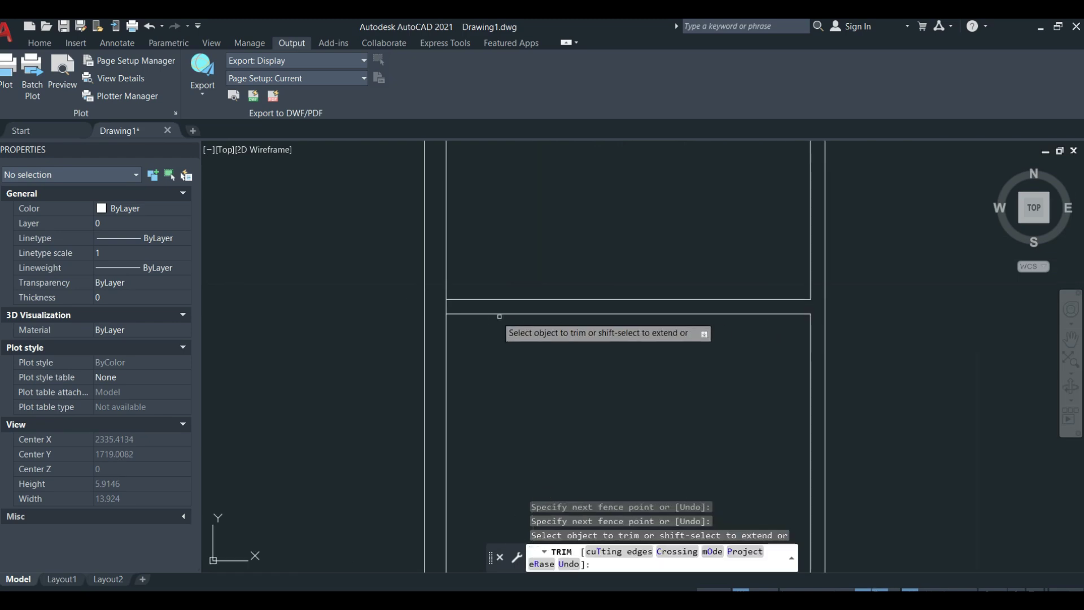
pyautogui.click(445, 305)
# Step: Trim the inner lower and upper wall lines between the two vertical partition lines, then end the Trim command
pyautogui.moveTo(515, 355); pyautogui.dragTo(480, 128, button='middle')
pyautogui.click(782, 416)
pyautogui.click(784, 422)
pyautogui.moveTo(783, 324); pyautogui.dragTo(804, 562, button='middle')
pyautogui.moveTo(784, 222); pyautogui.dragTo(785, 564, button='middle')
pyautogui.click(806, 275)
pyautogui.click(806, 285)
pyautogui.moveTo(854, 348); pyautogui.dragTo(648, 329, button='middle')
pyautogui.press('Escape')
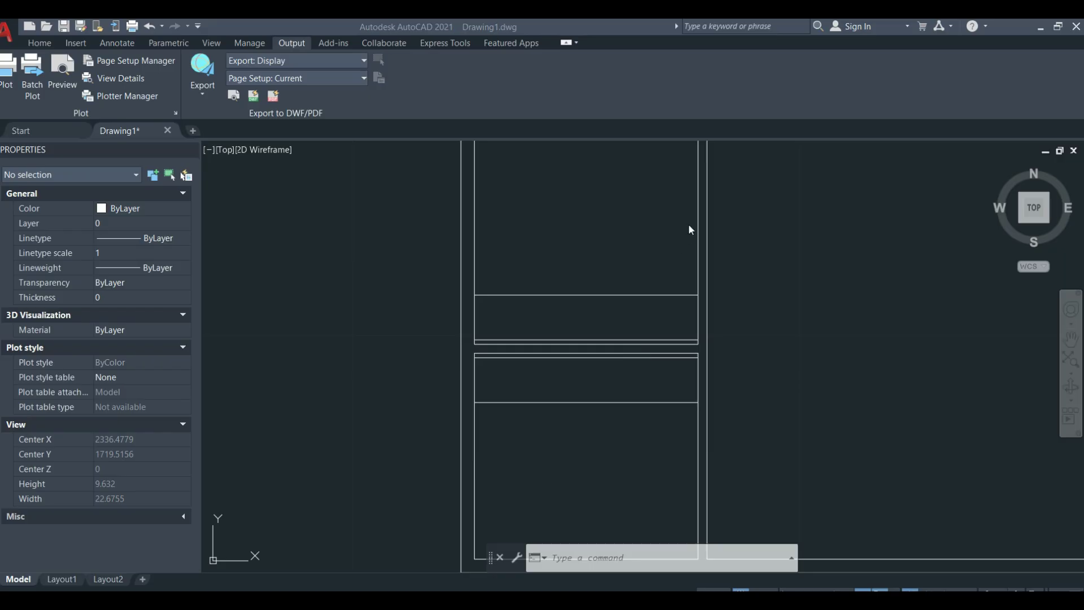
# Step: Extend the four door opening lines across the vertical partition to its right-hand line
pyautogui.scroll(4, 687, 311)
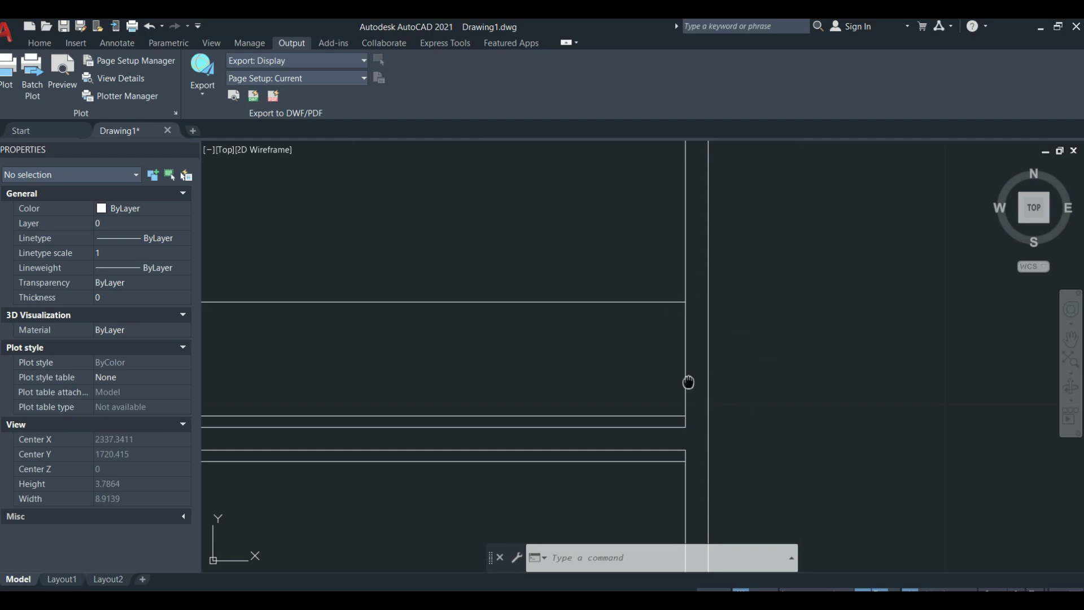
pyautogui.moveTo(689, 382); pyautogui.dragTo(706, 355, button='middle')
pyautogui.write('EX')
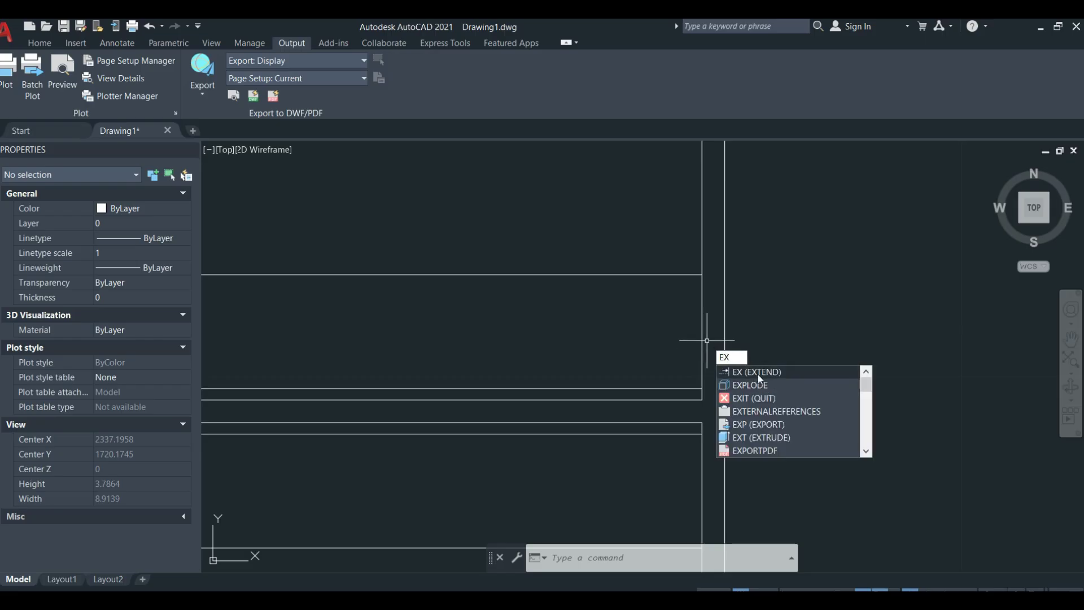
pyautogui.click(759, 372)
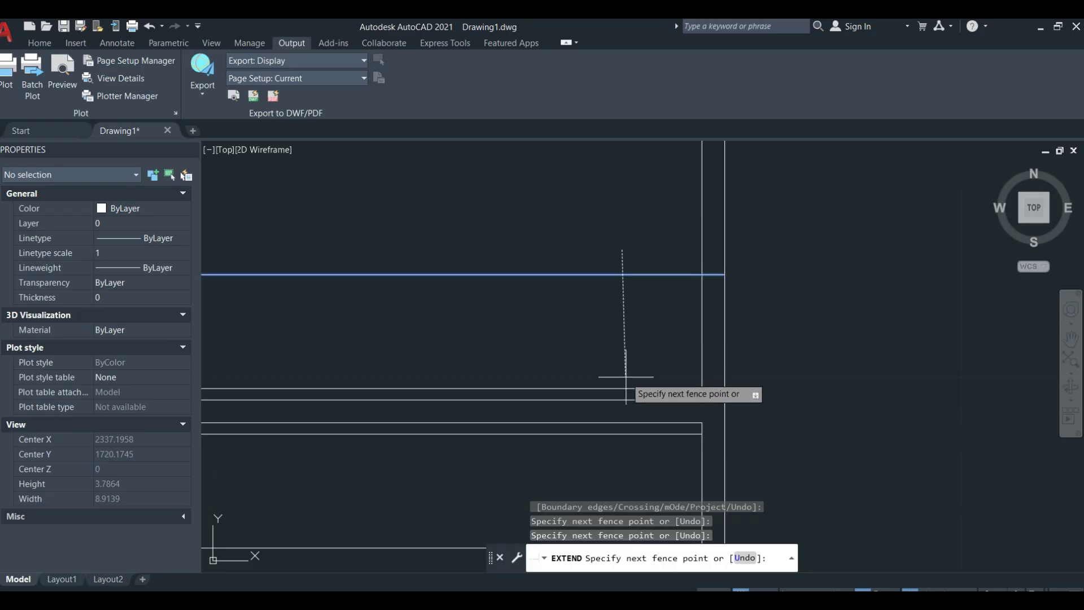
pyautogui.press('Return')
pyautogui.moveTo(667, 381); pyautogui.dragTo(695, 147, button='middle')
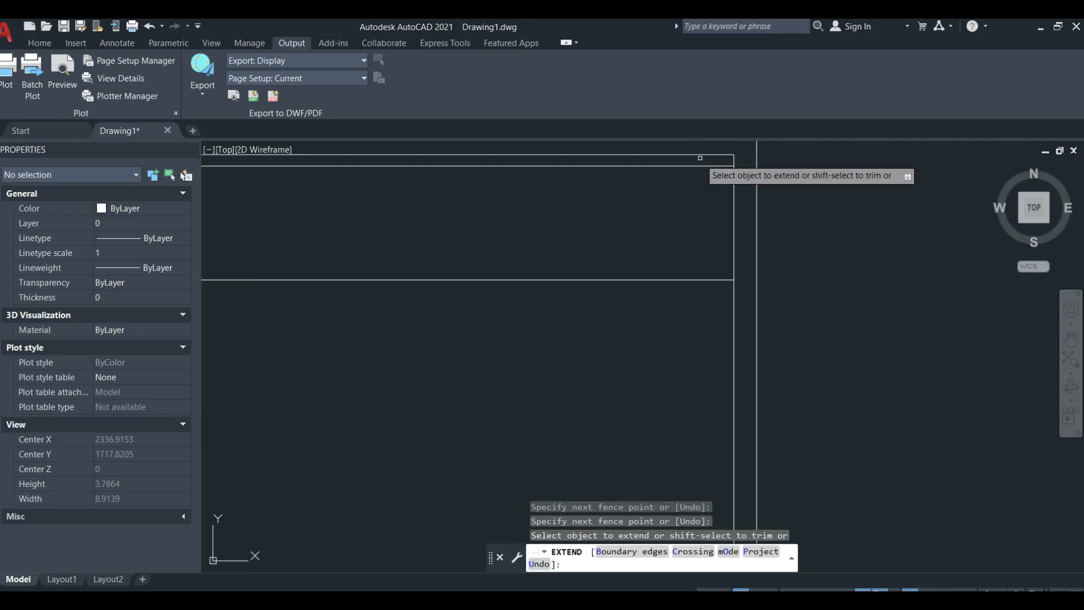
pyautogui.moveTo(695, 317); pyautogui.dragTo(646, 441, button='middle')
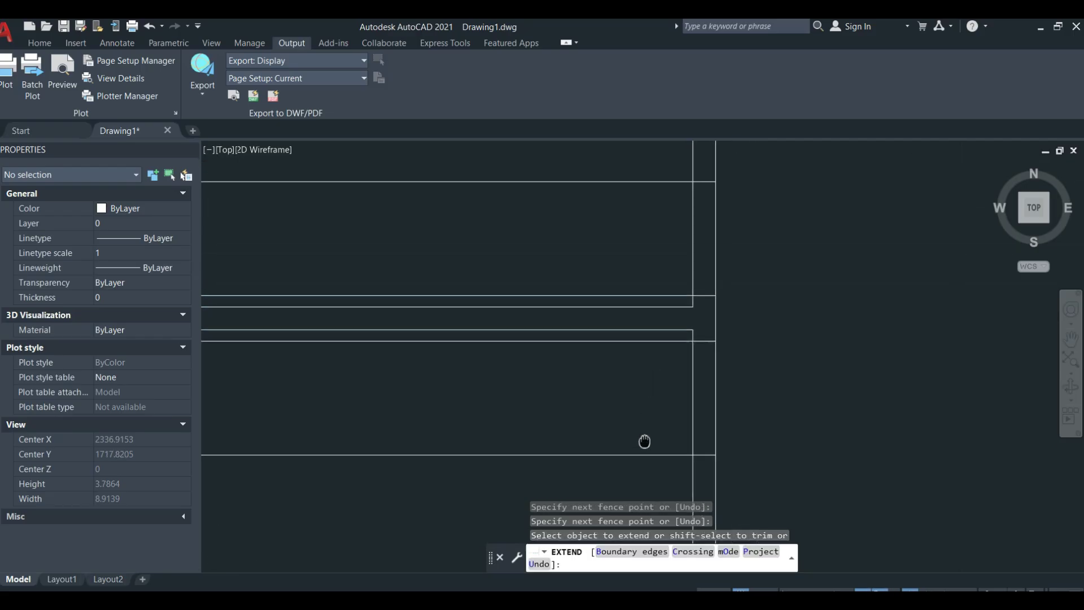
pyautogui.press('Escape')
# Step: Trim the vertical partition lines to cut door openings below and above the horizontal partition
pyautogui.write('tr')
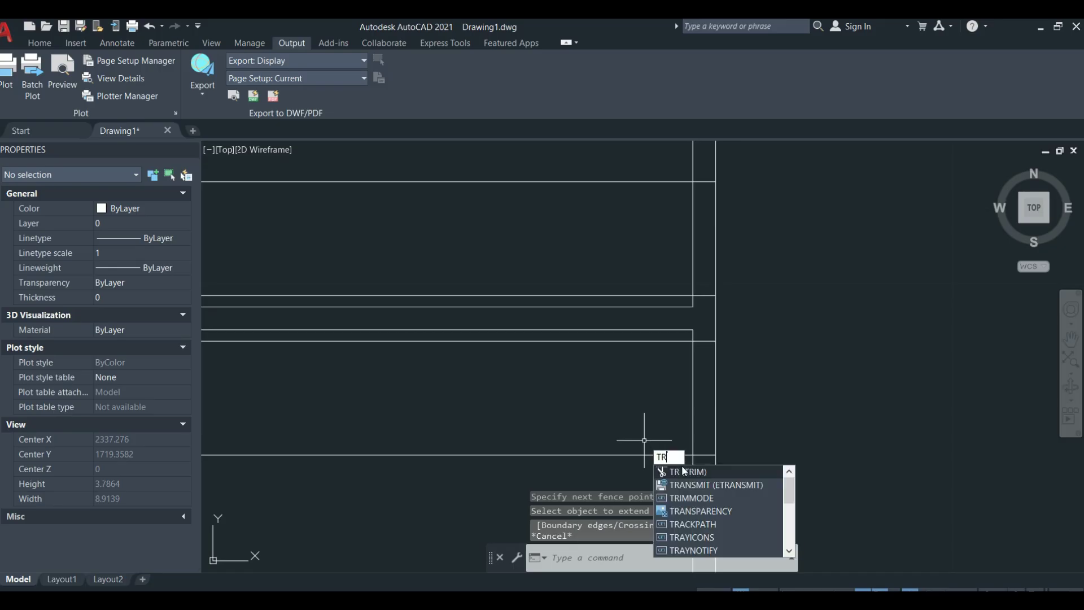
pyautogui.press('Return')
pyautogui.click(648, 415)
pyautogui.click(777, 401)
pyautogui.click(629, 232)
pyautogui.click(731, 241)
# Step: Trim away the leftover horizontal door lines inside the two left rooms and end the Trim command
pyautogui.click(566, 164)
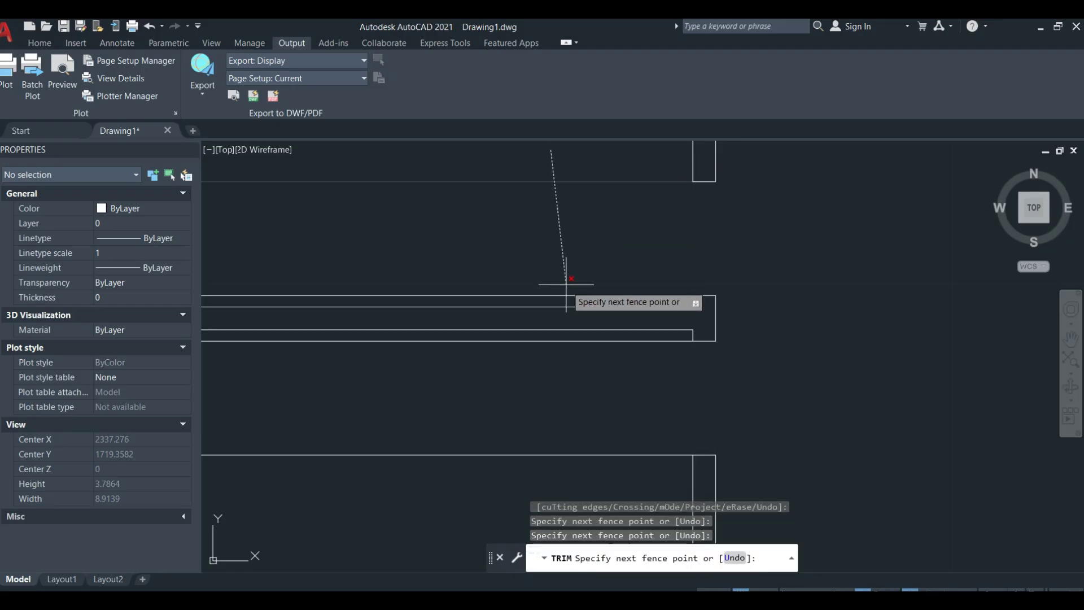
pyautogui.click(580, 301)
pyautogui.moveTo(539, 416); pyautogui.dragTo(578, 316, button='middle')
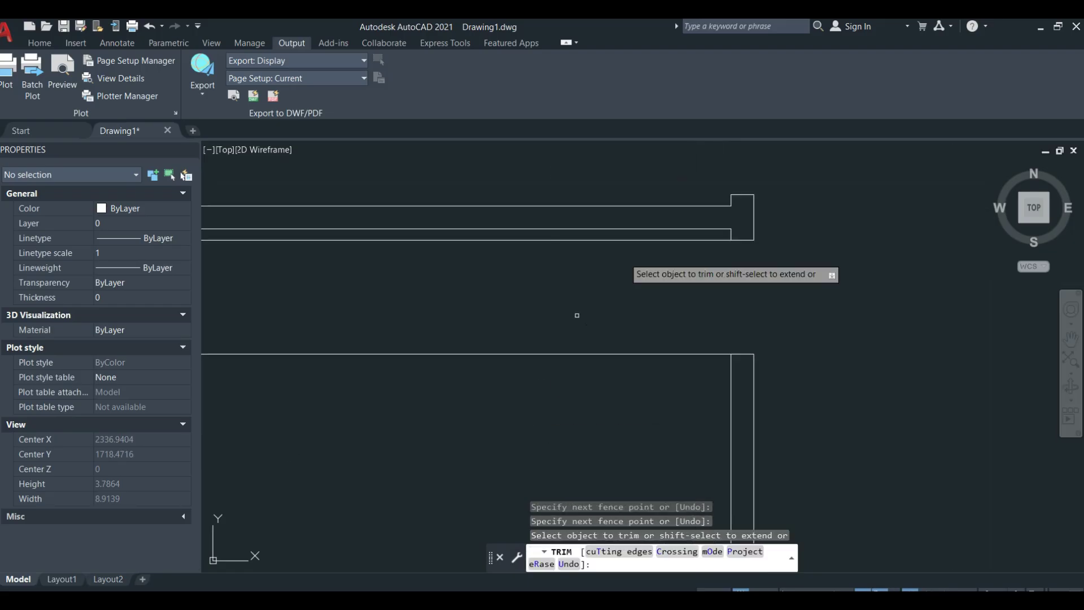
pyautogui.click(643, 238)
pyautogui.click(645, 423)
pyautogui.scroll(-3, 647, 428)
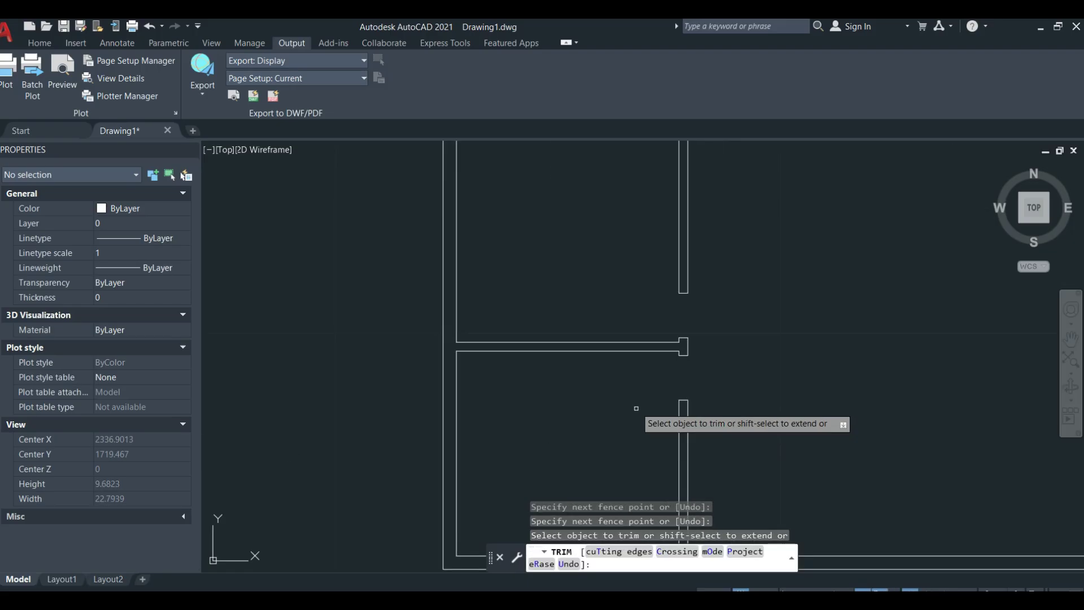
pyautogui.moveTo(634, 366); pyautogui.dragTo(555, 371, button='middle')
pyautogui.moveTo(793, 300); pyautogui.dragTo(608, 327, button='middle')
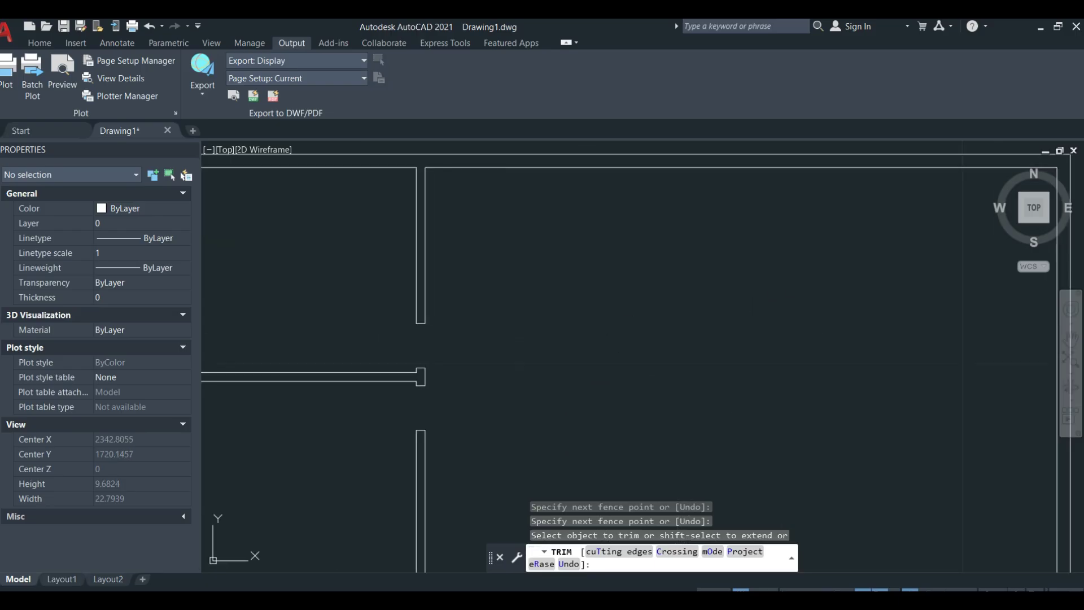
pyautogui.press('Escape')
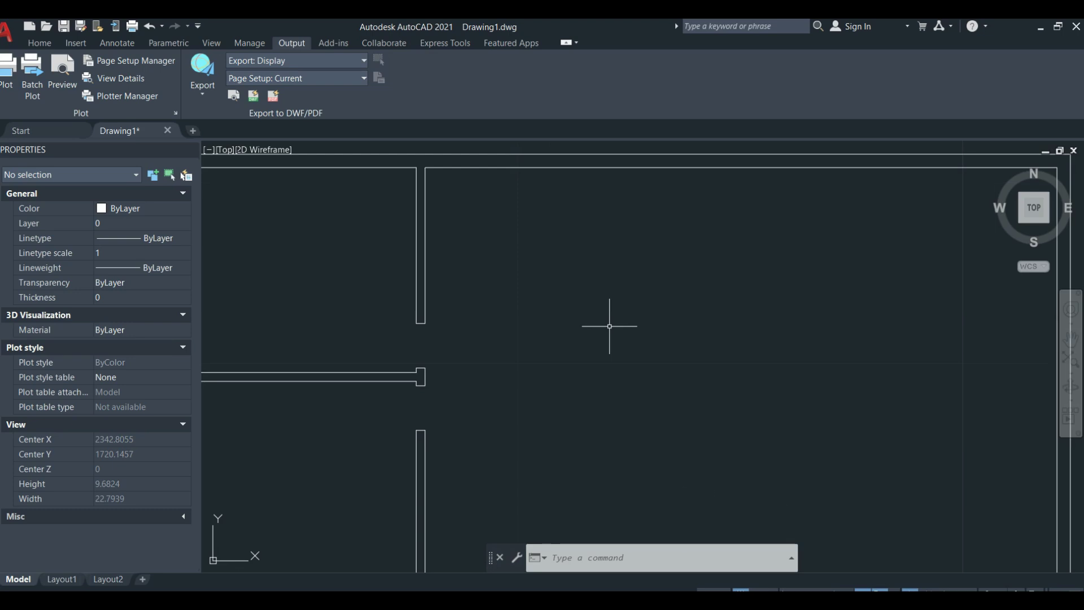
# Step: Offset the inner right wall line 5 m towards the inside of the plan
pyautogui.moveTo(692, 394)
pyautogui.mouseDown(button='middle')
pyautogui.moveTo(665, 408)
pyautogui.moveTo(651, 333)
pyautogui.mouseUp(button='middle')
pyautogui.moveTo(583, 309); pyautogui.dragTo(573, 380, button='middle')
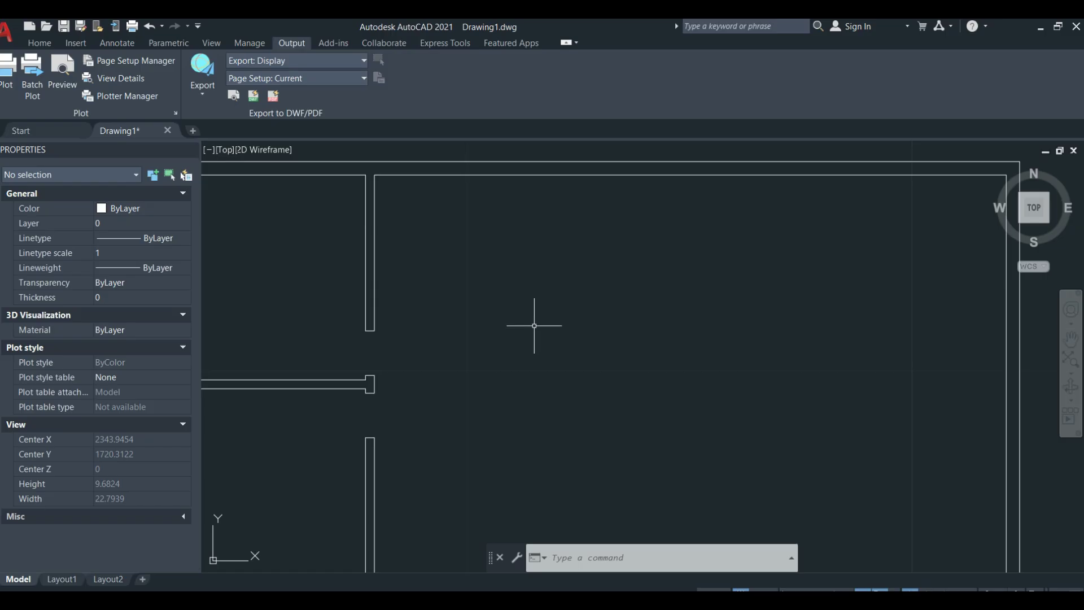
pyautogui.scroll(-5, 691, 366)
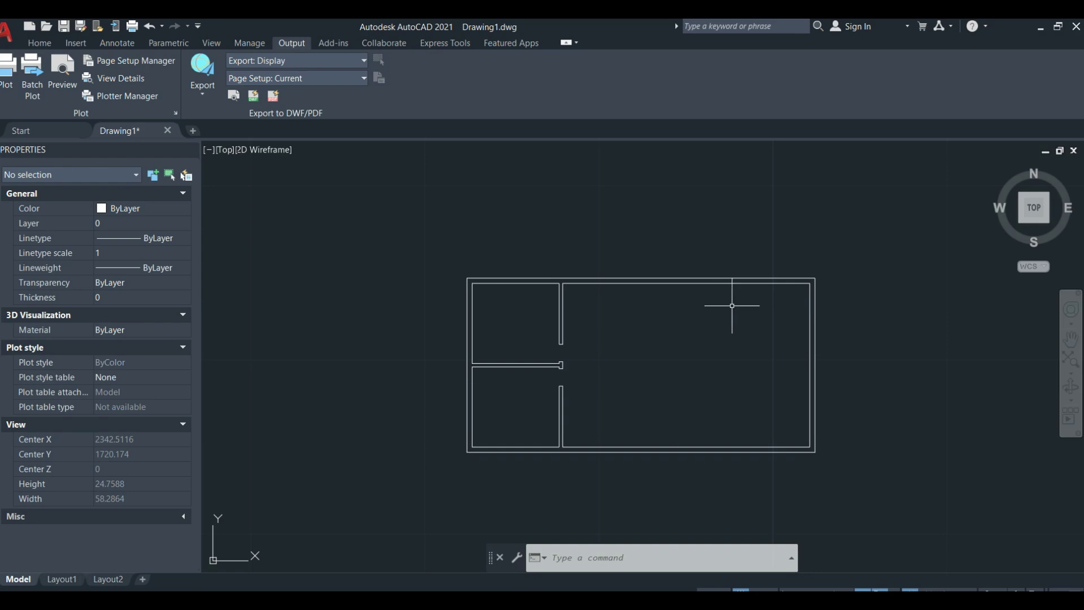
pyautogui.moveTo(732, 306); pyautogui.dragTo(697, 324, button='middle')
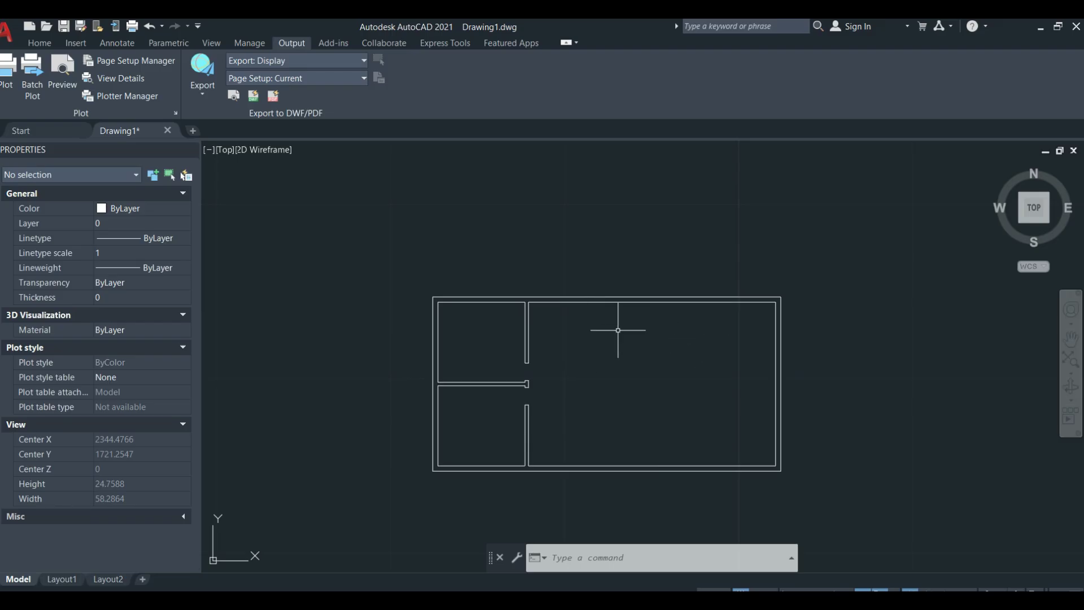
pyautogui.write('off')
pyautogui.press('Return')
pyautogui.write('5')
pyautogui.press('Return')
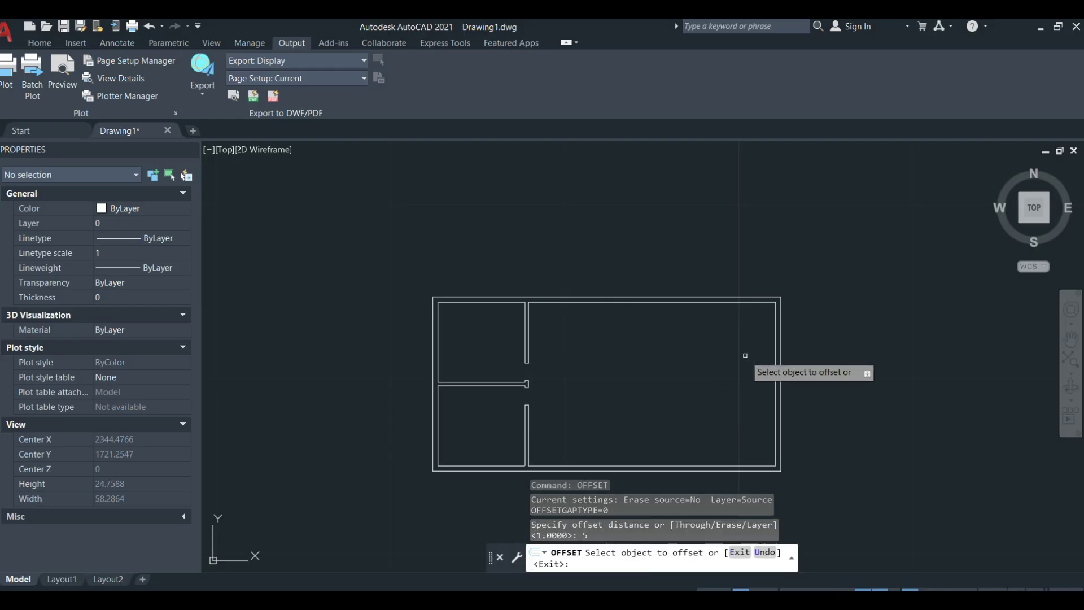
pyautogui.click(776, 356)
pyautogui.click(706, 404)
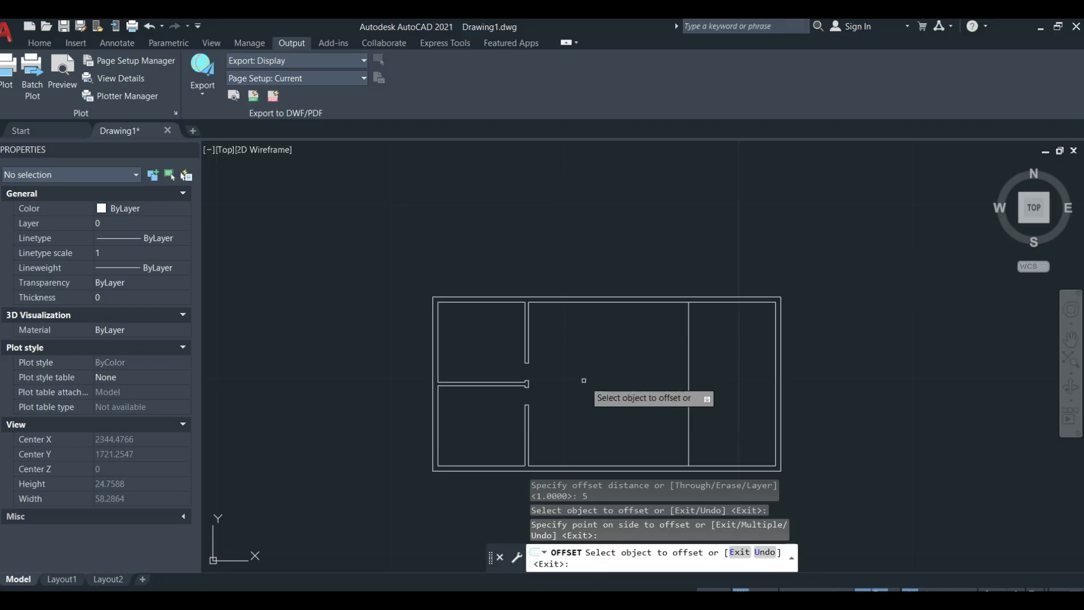
# Step: Offset the inner upper and lower wall lines right of the partition 3 m inwards and end the Offset command
pyautogui.click(608, 303)
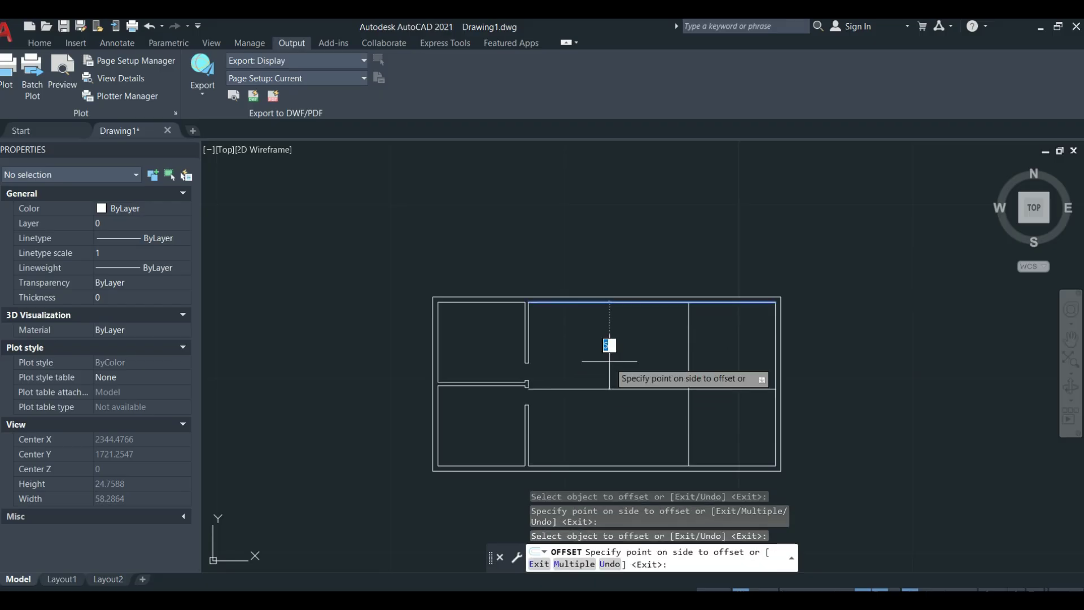
pyautogui.press('Return')
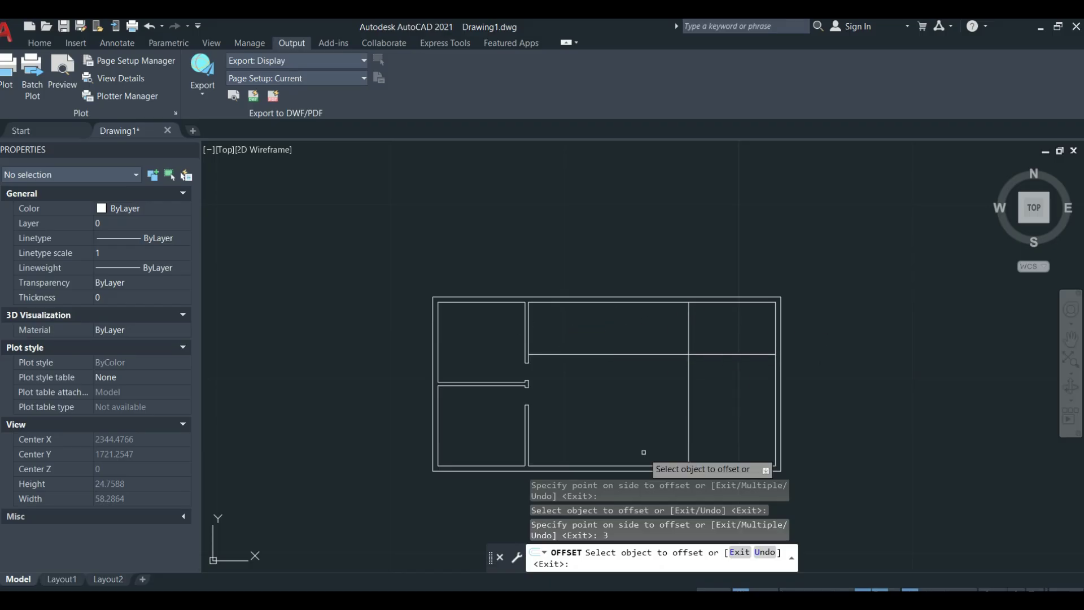
pyautogui.click(565, 465)
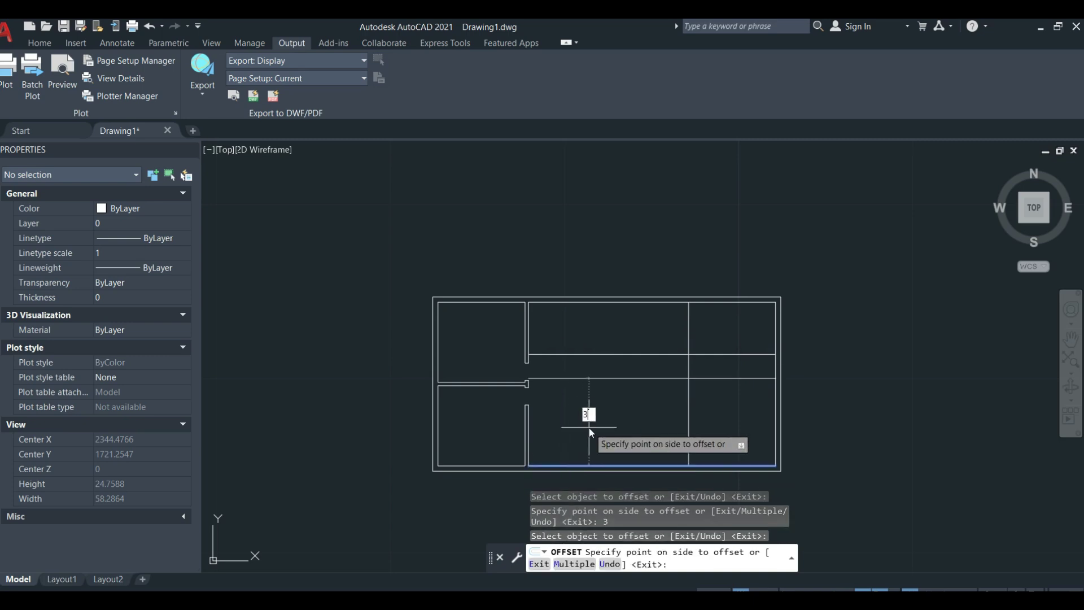
pyautogui.write('3')
pyautogui.press('Return')
pyautogui.press('Escape')
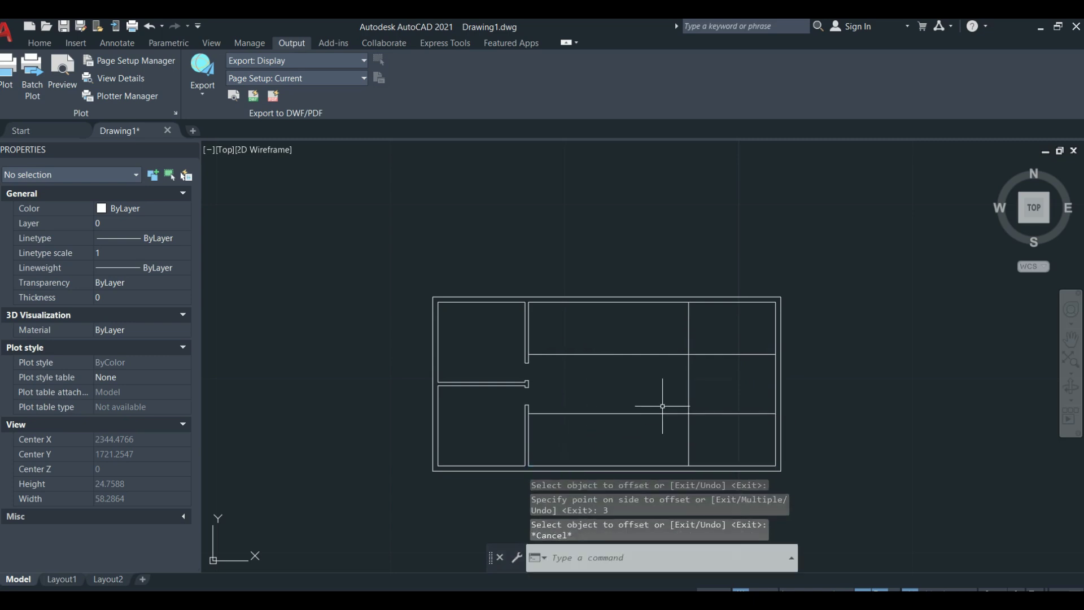
# Step: Trim away the parts of both new horizontal lines that lie right of the new vertical line
pyautogui.write('t or')
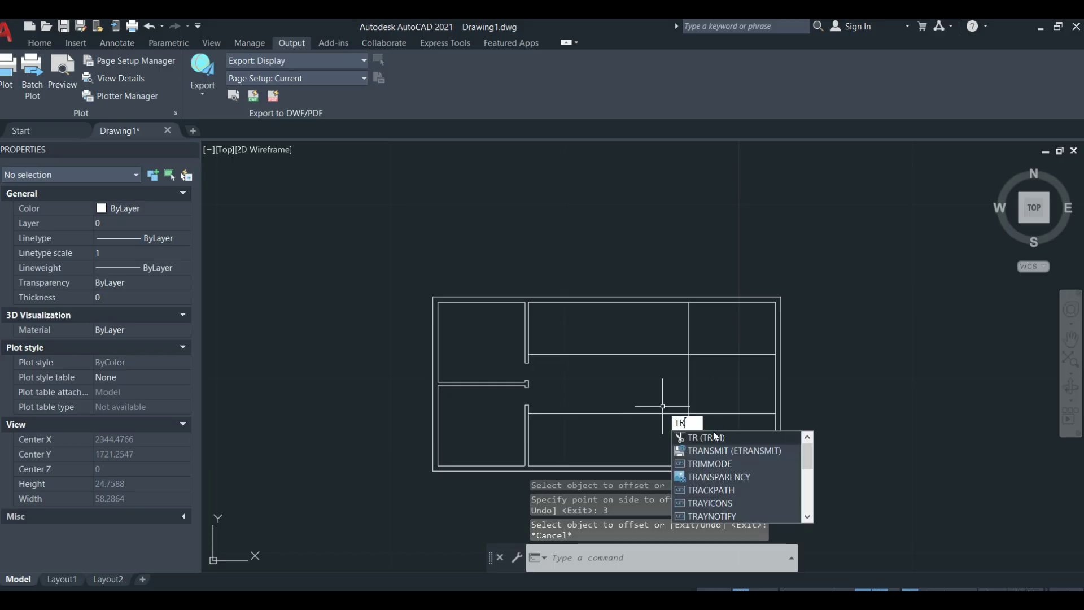
pyautogui.press('Return')
pyautogui.click(730, 325)
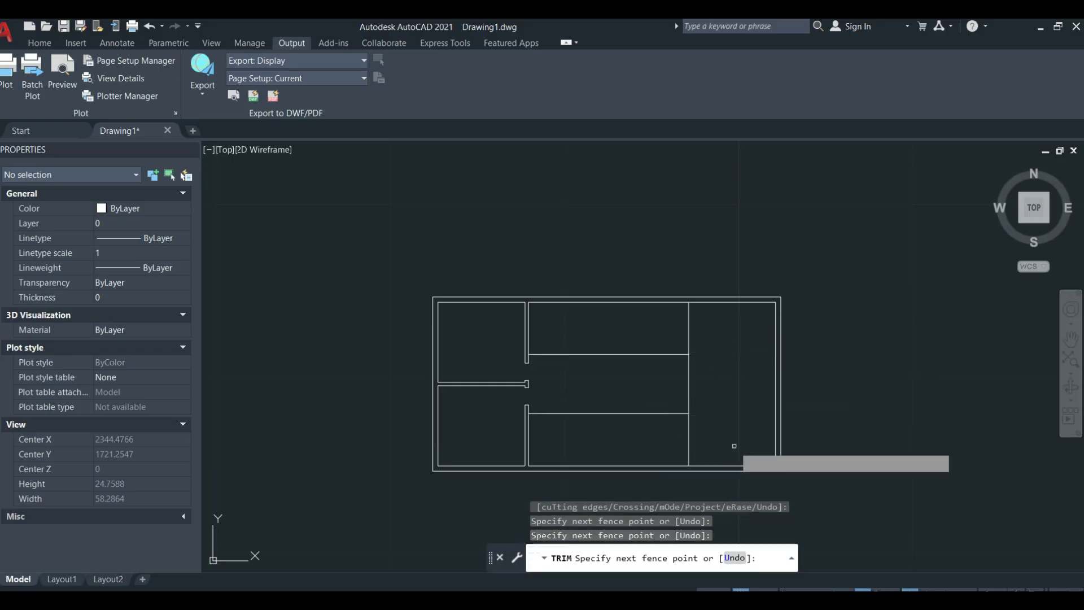
pyautogui.press('Return')
pyautogui.press('Escape')
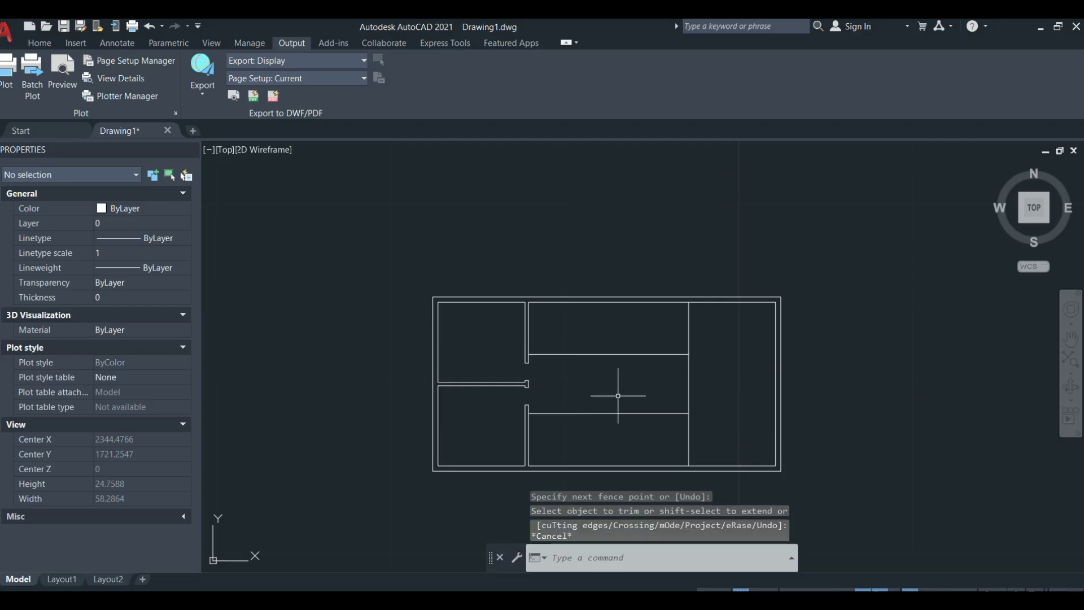
pyautogui.scroll(2, 687, 351)
pyautogui.moveTo(701, 402); pyautogui.dragTo(700, 385, button='middle')
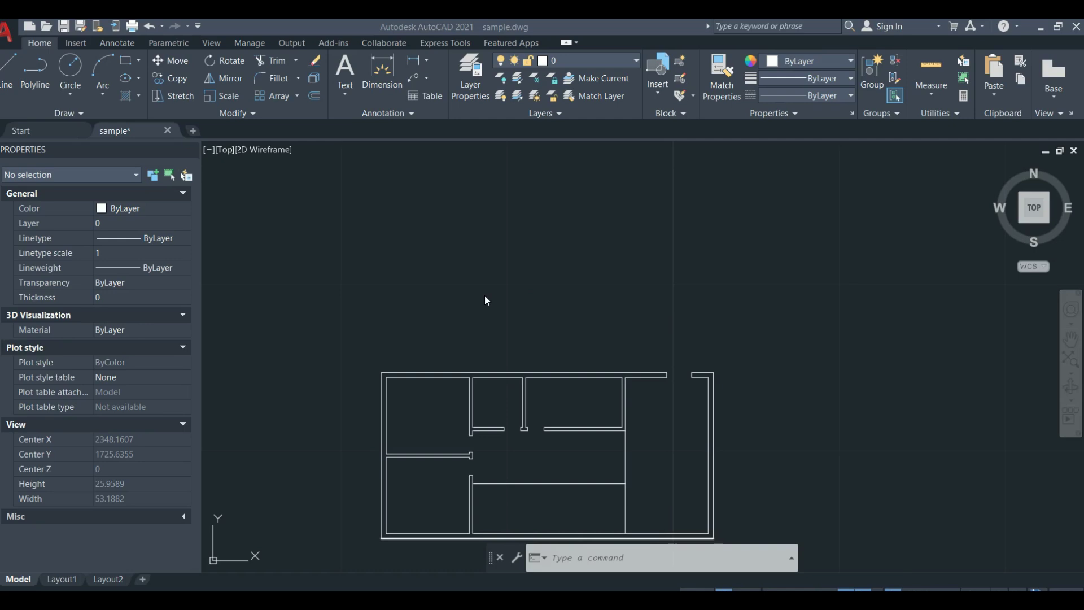
# Step: Add the single-line text "Bed Room" above the plan, about 8.65 high with rotation 0
pyautogui.write('TEXT')
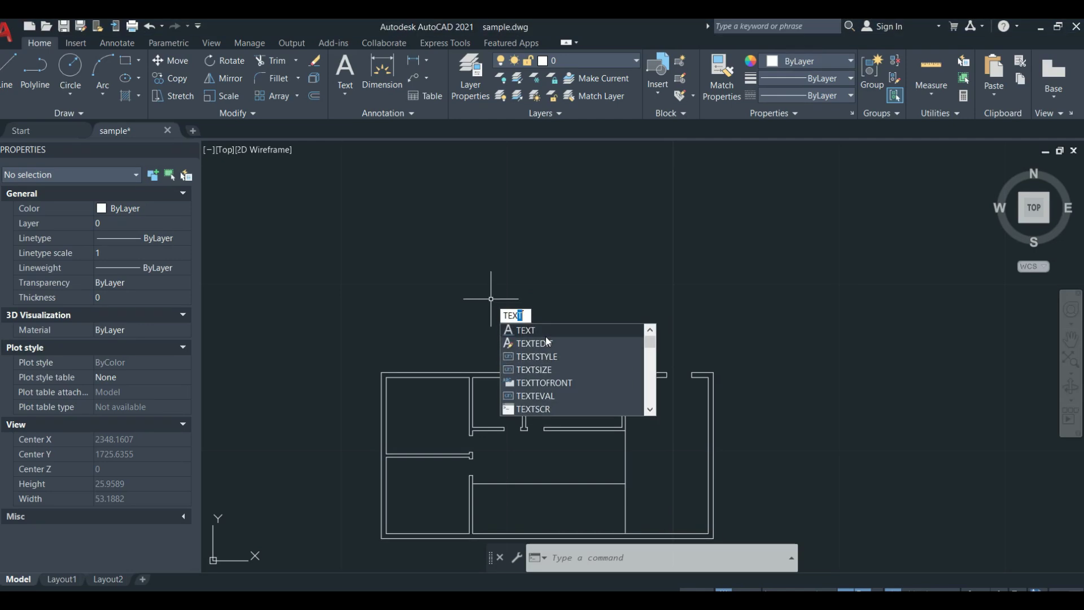
pyautogui.press('Return')
pyautogui.click(408, 274)
pyautogui.press('Return')
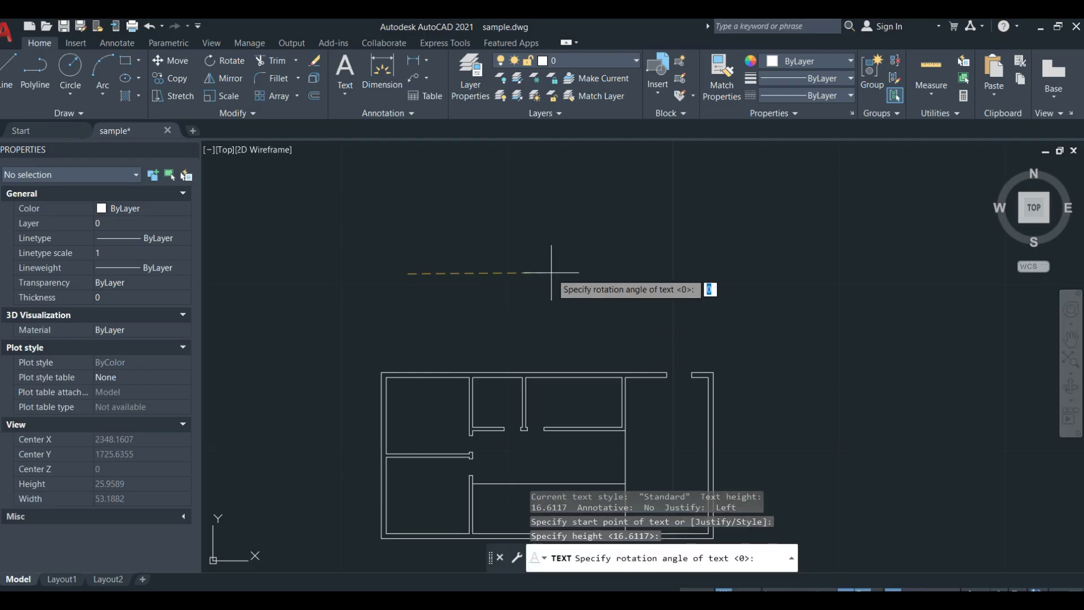
pyautogui.press('Return')
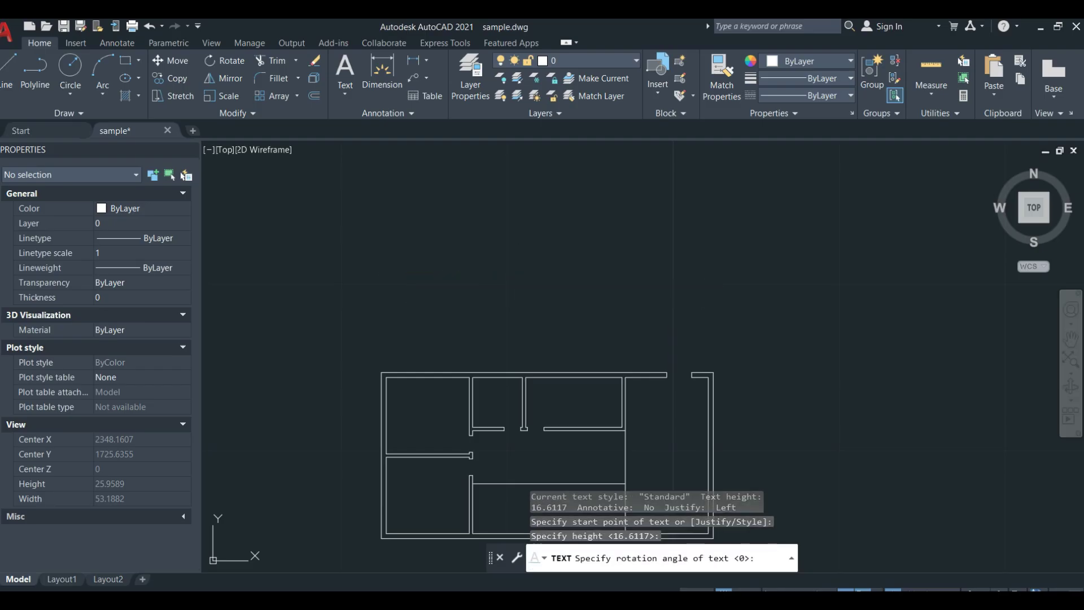
pyautogui.write('Be')
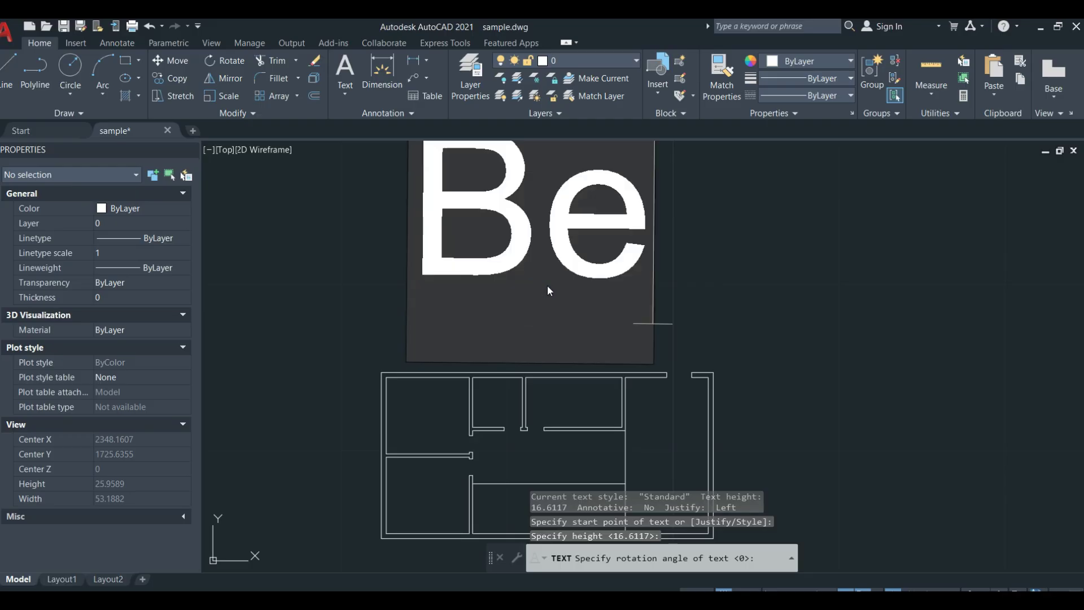
pyautogui.write('d Ro')
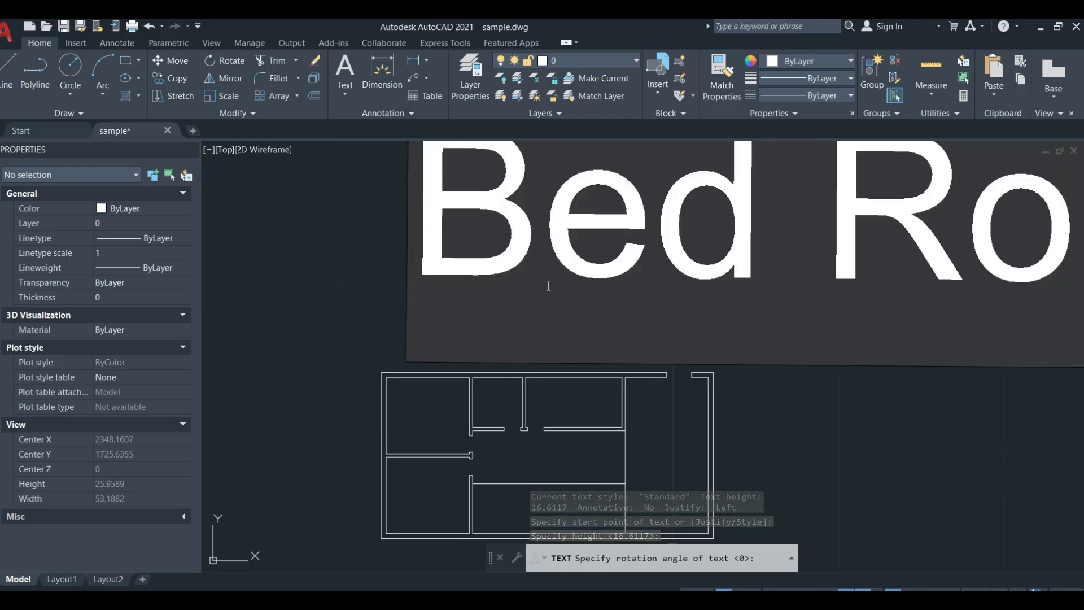
pyautogui.write('om')
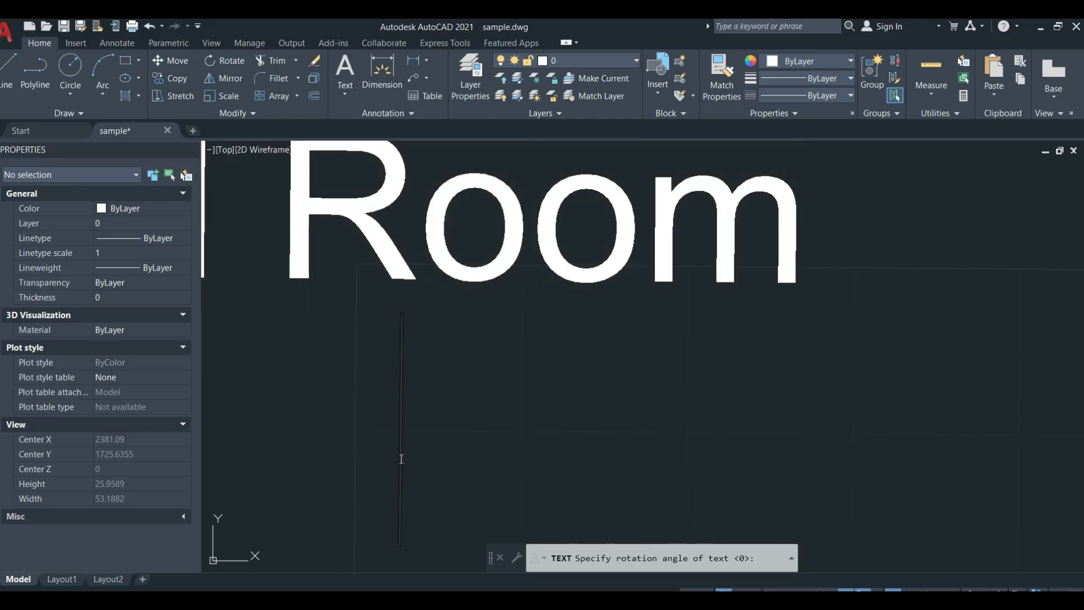
# Step: Add the labels "Kitchen" and "WC" at separate points below the Bed Room text
pyautogui.write('Kit')
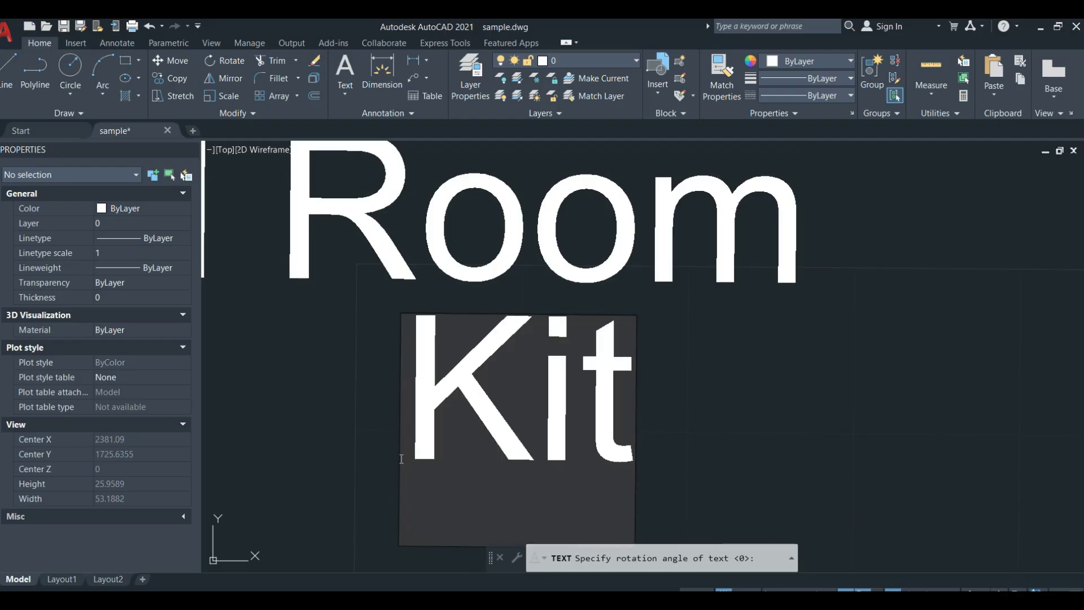
pyautogui.write('chen')
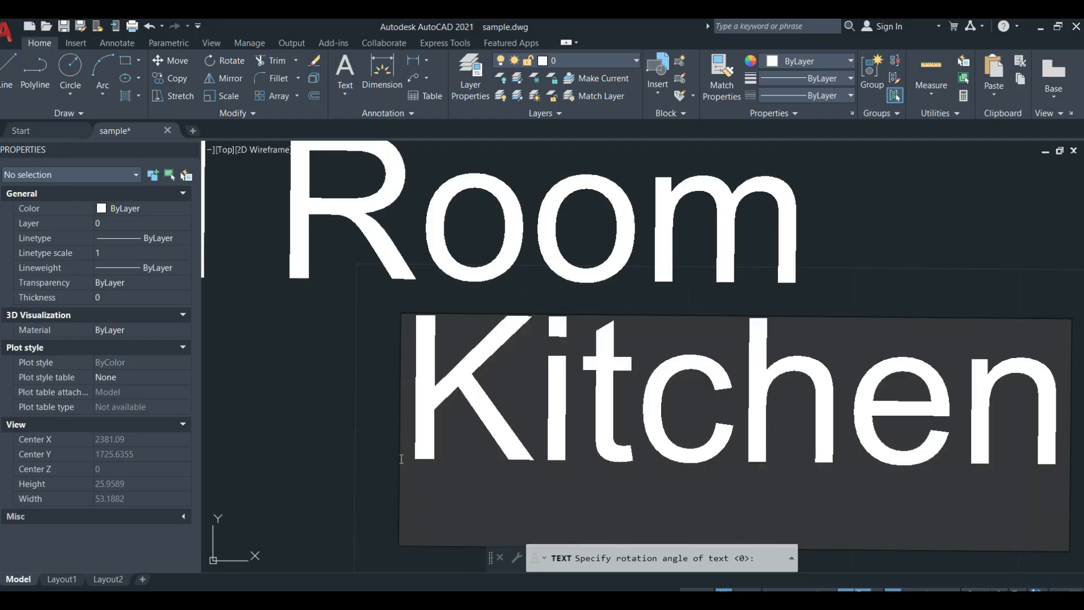
pyautogui.scroll(-4, 419, 419)
pyautogui.moveTo(442, 433); pyautogui.dragTo(664, 344, button='middle')
pyautogui.click(616, 411)
pyautogui.write('WC')
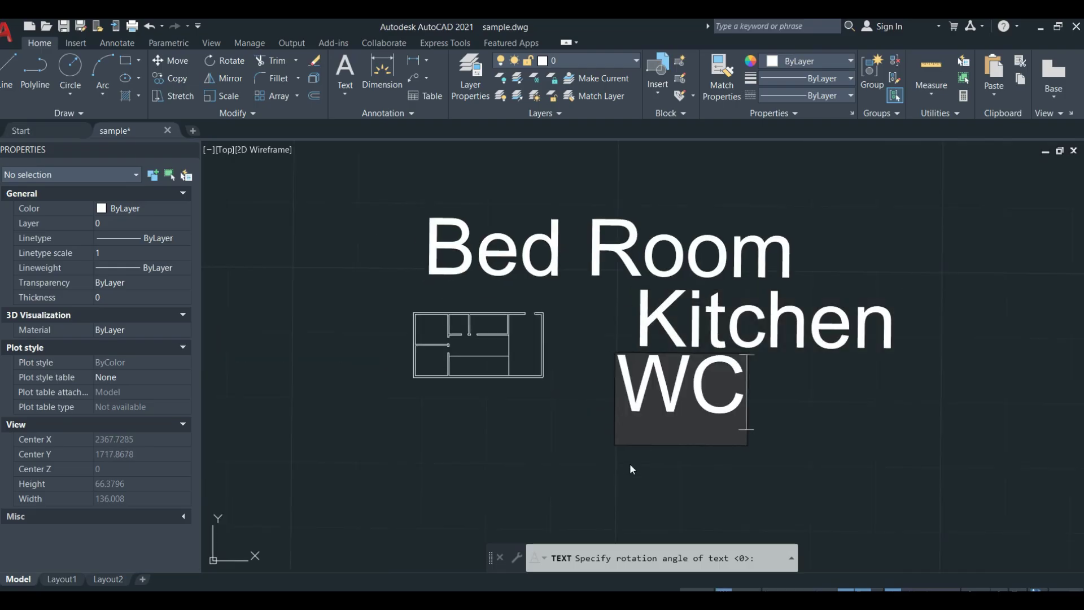
# Step: Add the label "Bath Room" directly below the WC text
pyautogui.press('Return')
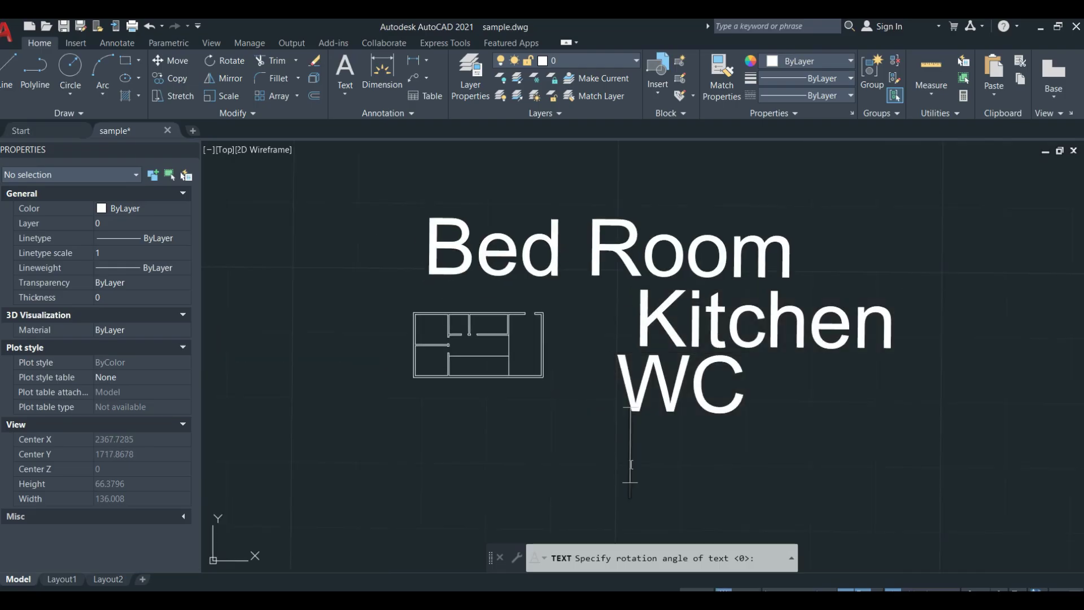
pyautogui.write('Bath')
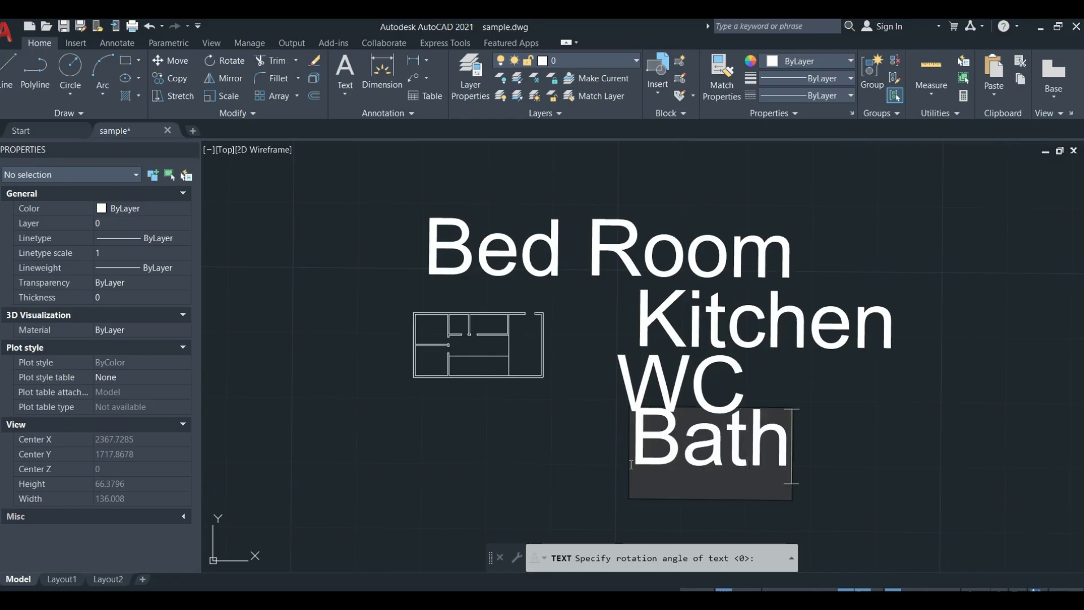
pyautogui.write(' Room')
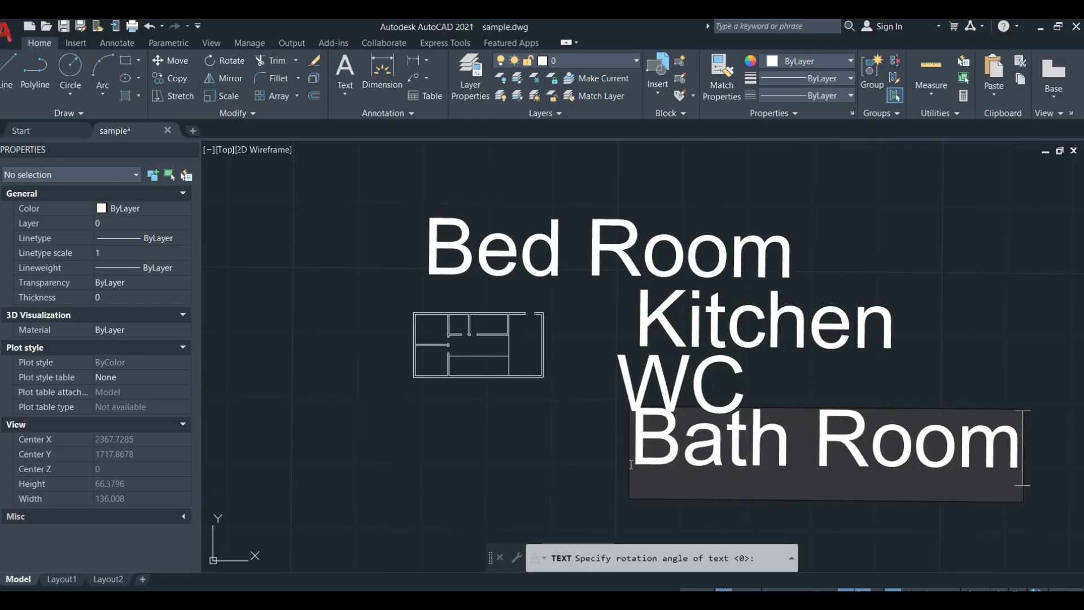
# Step: Add the label "Living Room" below the other texts and end the Text command
pyautogui.moveTo(395, 443); pyautogui.dragTo(472, 369, button='middle')
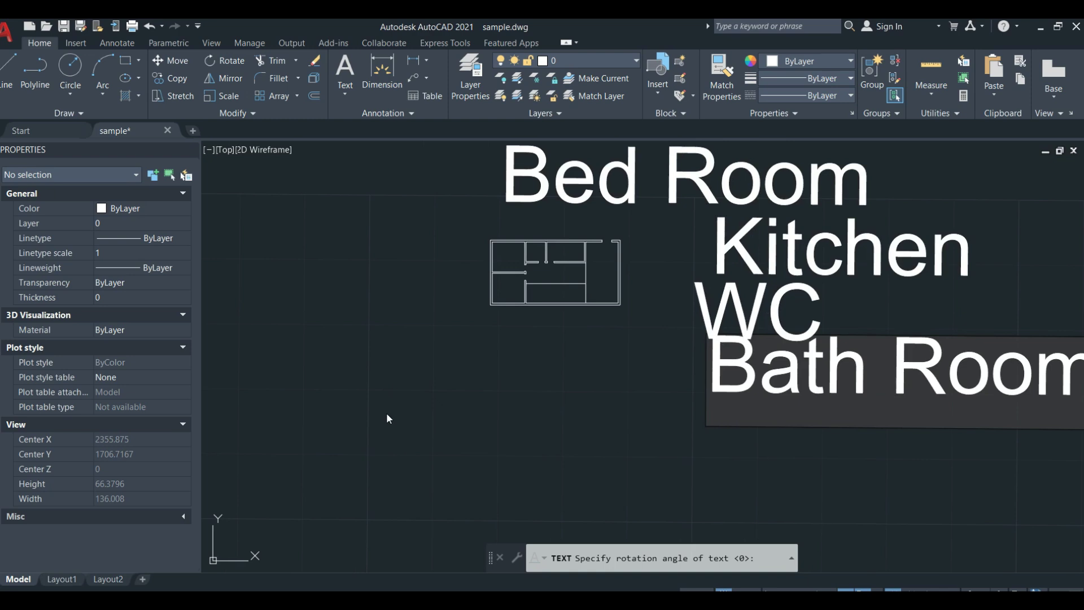
pyautogui.click(580, 485)
pyautogui.write('L')
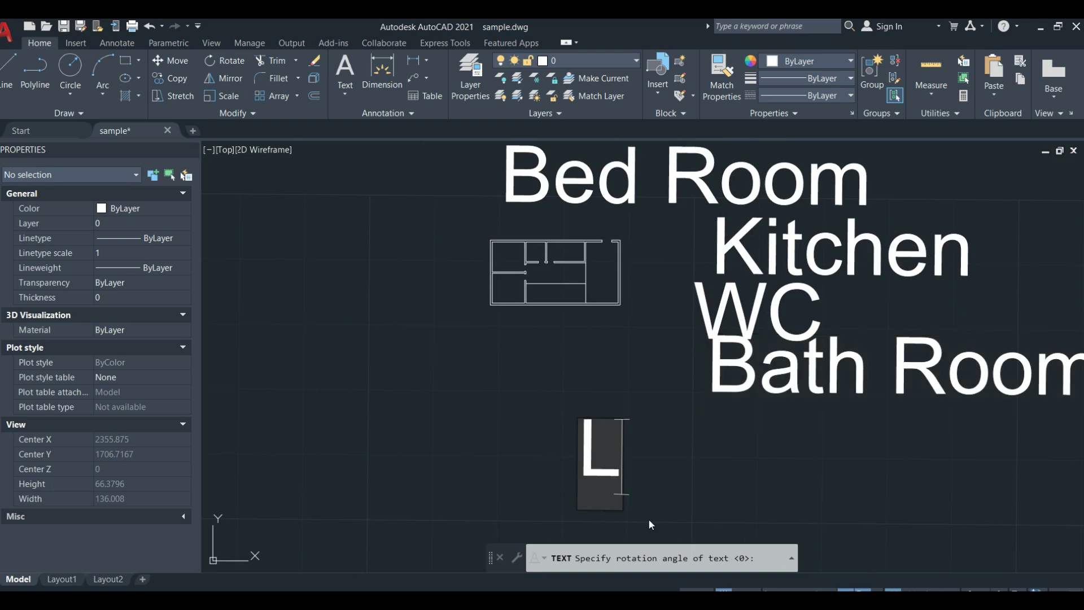
pyautogui.write('iving ')
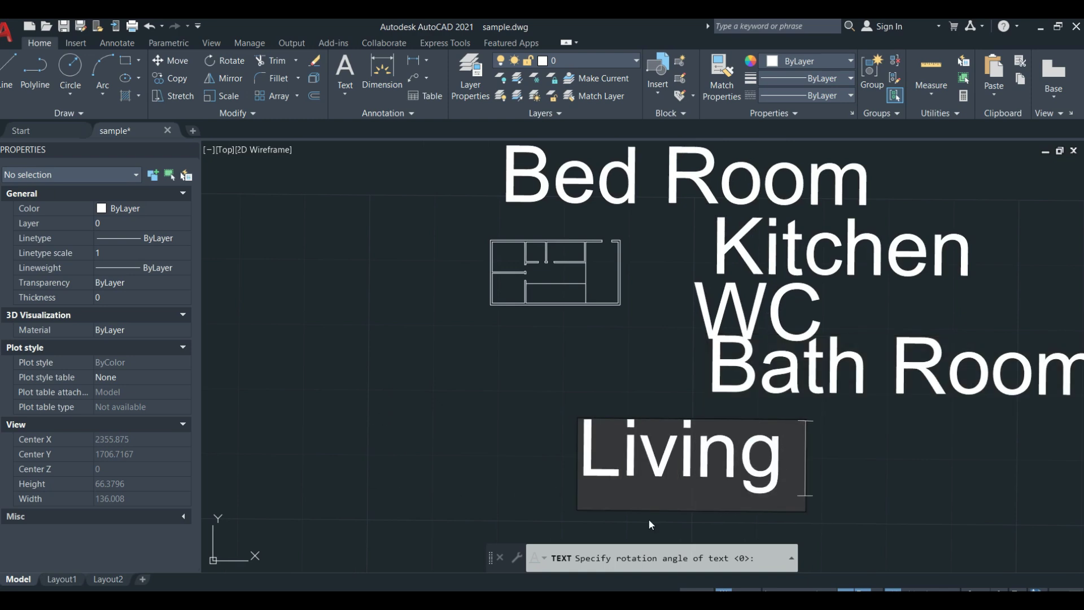
pyautogui.write('Room')
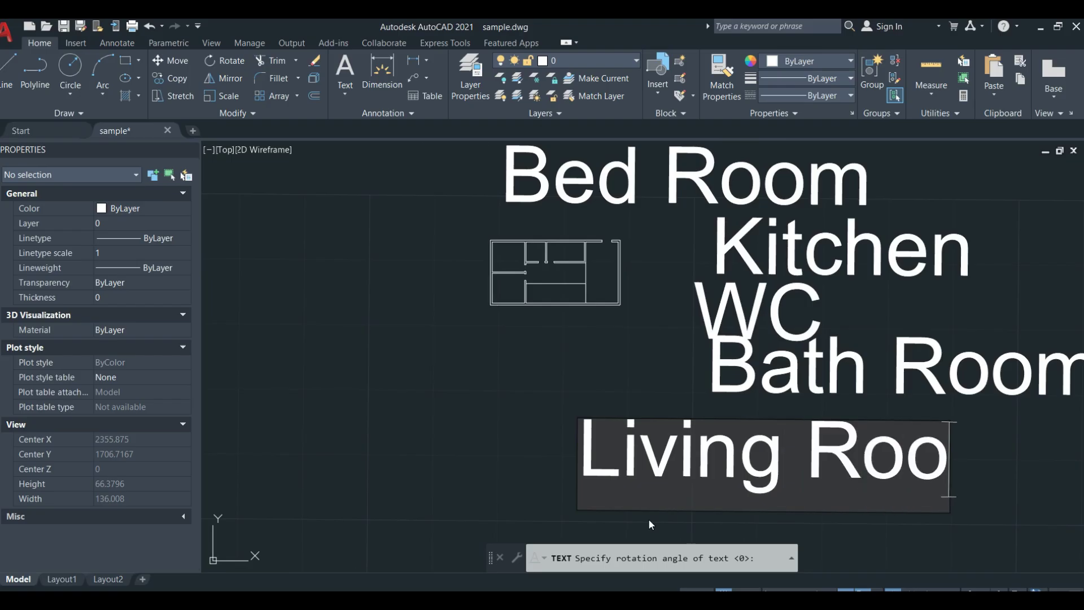
pyautogui.click(626, 388)
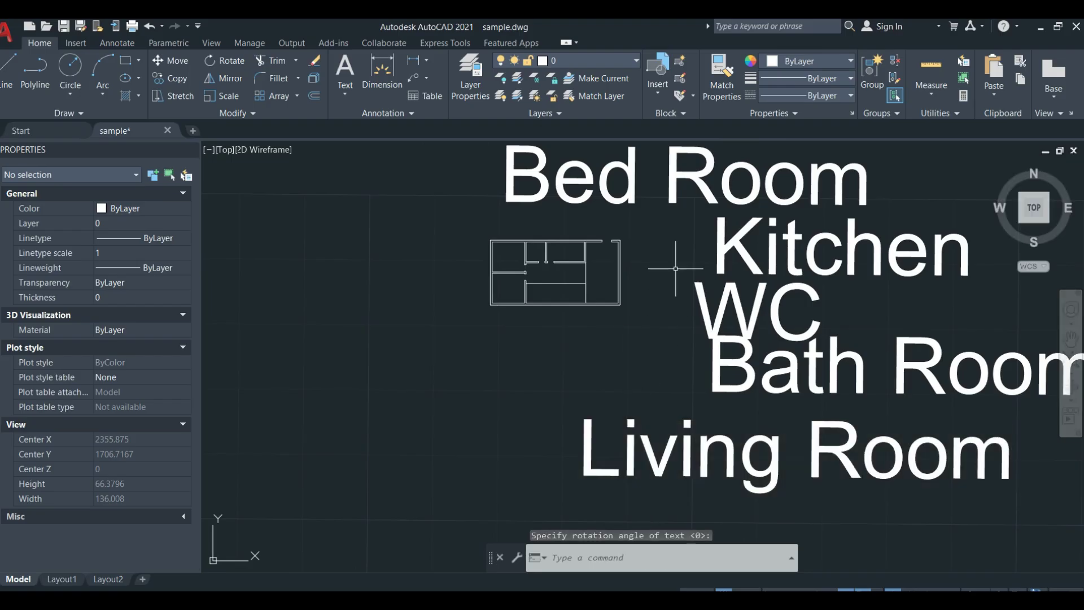
pyautogui.press('Escape')
# Step: Scale all five room labels down together to a text height of about 0.86
pyautogui.moveTo(939, 159)
pyautogui.mouseDown(button='middle')
pyautogui.moveTo(841, 232)
pyautogui.moveTo(832, 176)
pyautogui.mouseUp(button='middle')
pyautogui.click(828, 182)
pyautogui.click(611, 479)
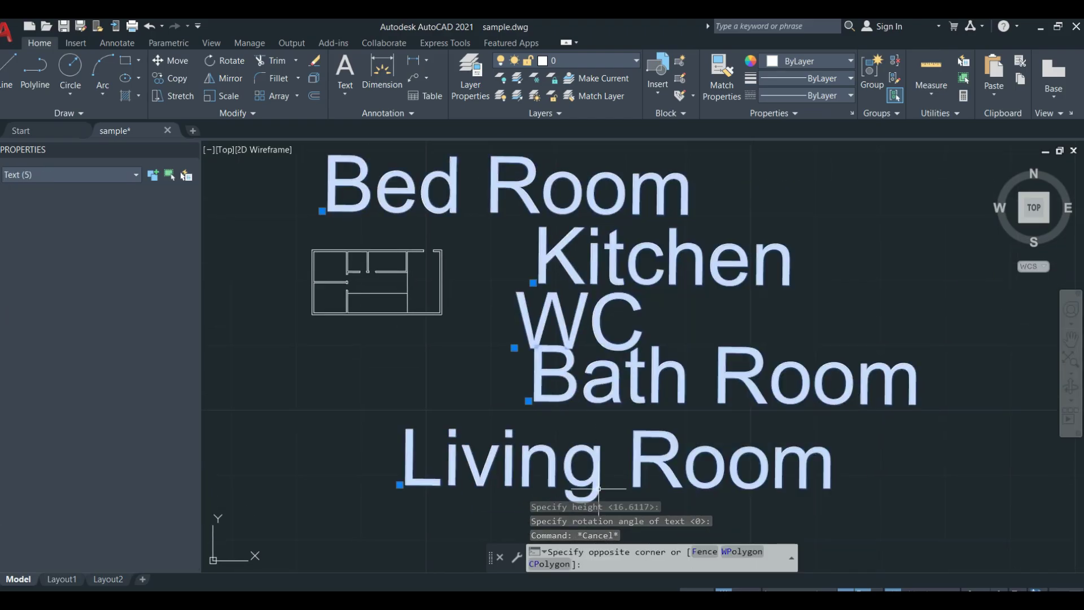
pyautogui.write('SC')
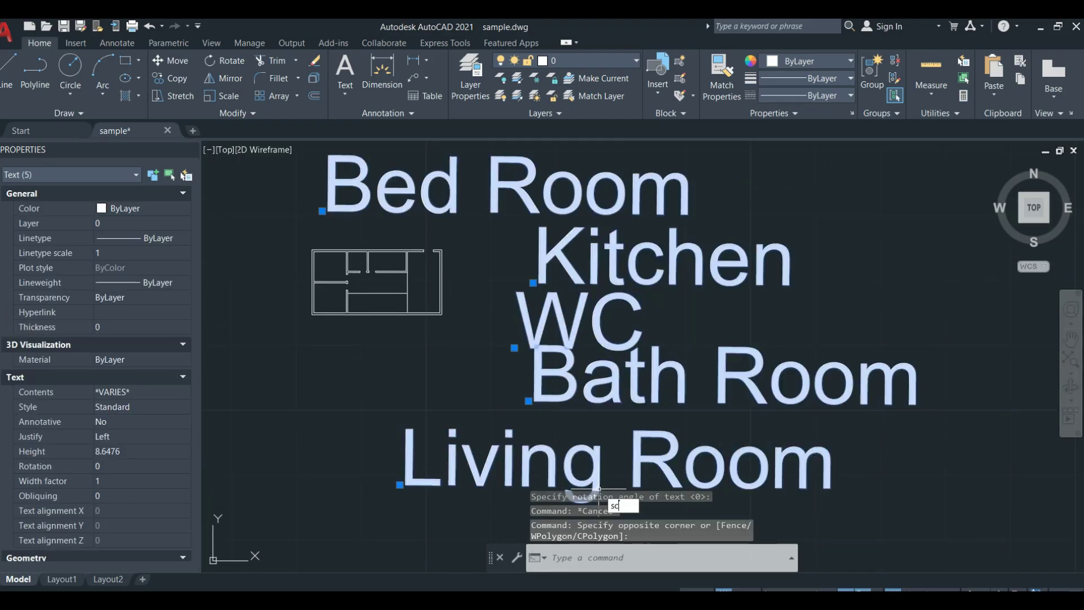
pyautogui.press('Return')
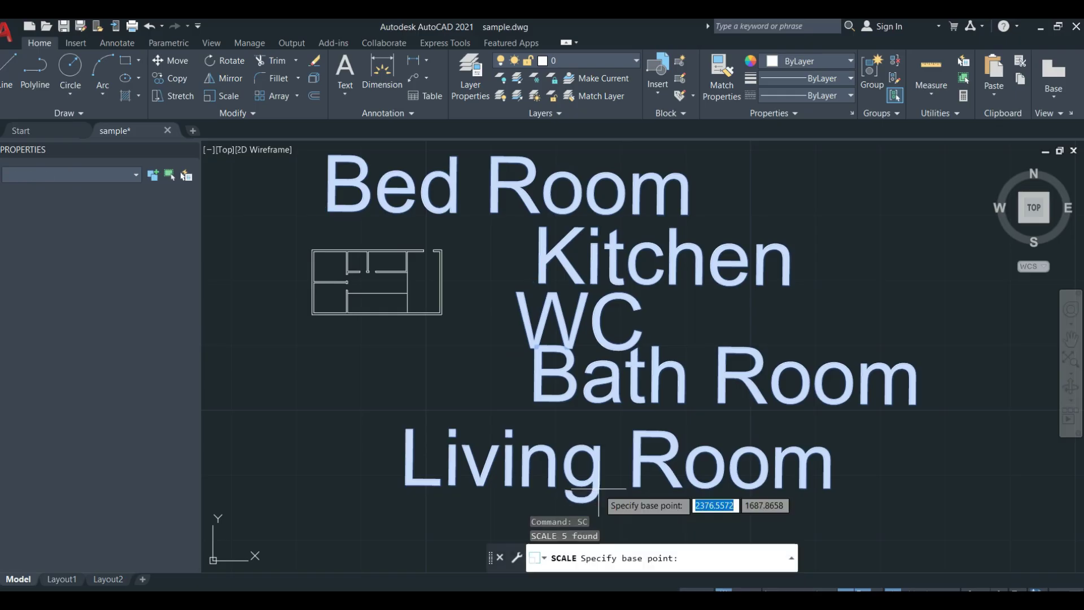
pyautogui.click(572, 324)
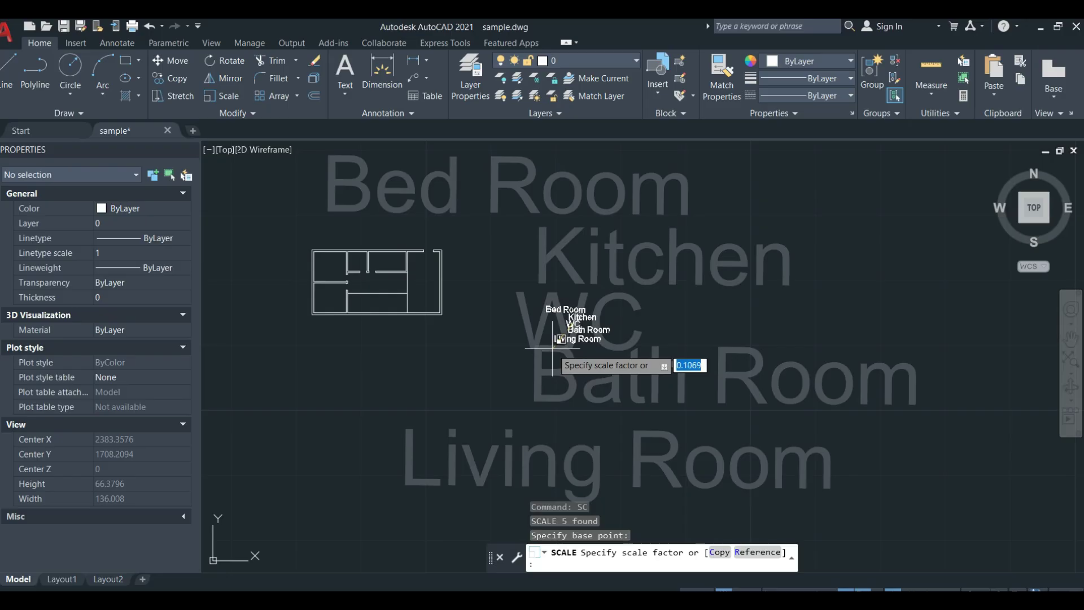
pyautogui.click(553, 349)
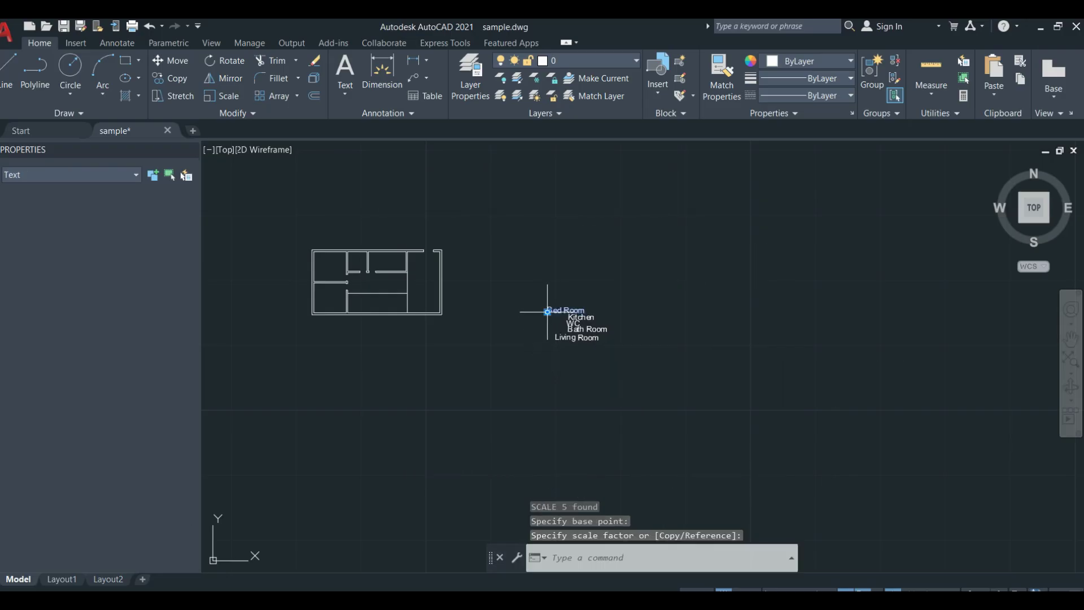
pyautogui.write('textedit')
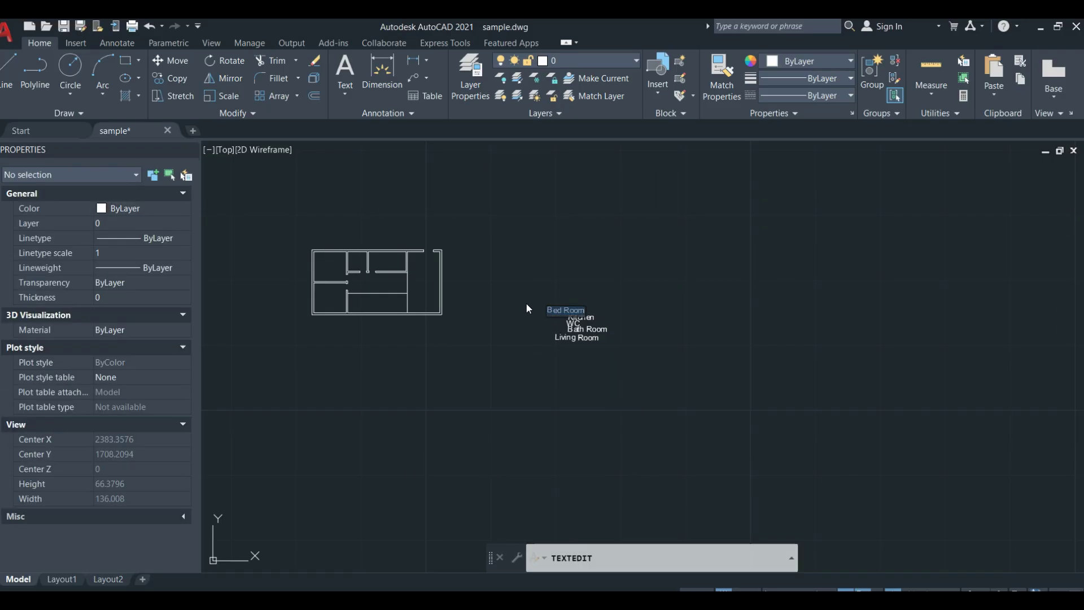
pyautogui.scroll(5, 550, 310)
pyautogui.press('Return')
pyautogui.press('Escape')
# Step: Try placing the Bed Room label in the plan's upper-left room and undo the move
pyautogui.moveTo(523, 309)
pyautogui.mouseDown(button='middle')
pyautogui.moveTo(609, 308)
pyautogui.moveTo(934, 566)
pyautogui.moveTo(934, 522)
pyautogui.mouseUp(button='middle')
pyautogui.click(605, 307)
pyautogui.click(606, 308)
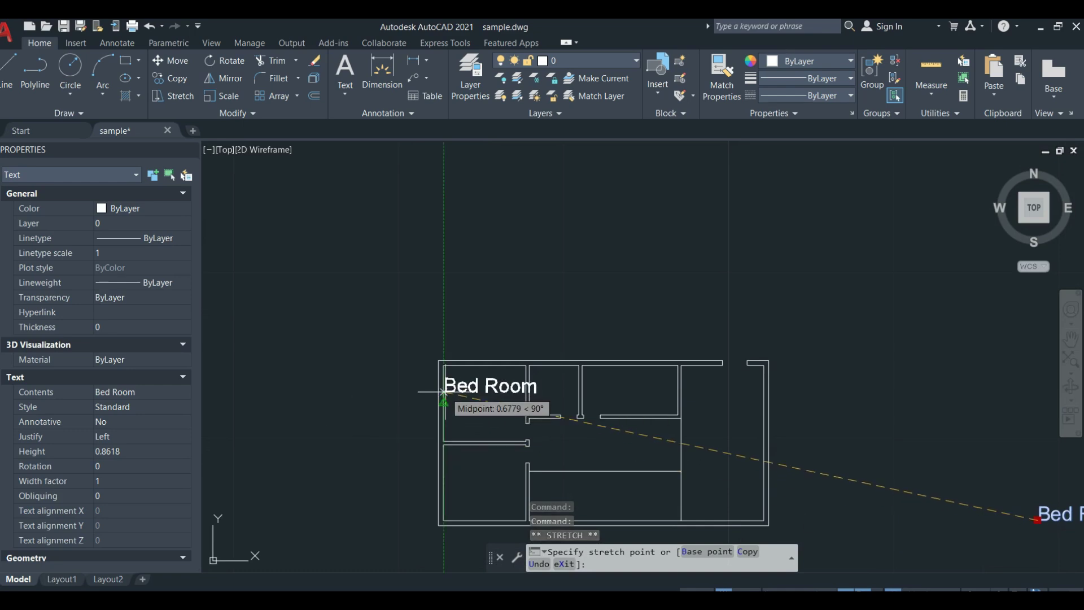
pyautogui.press('Escape')
pyautogui.press('Escape')
pyautogui.moveTo(726, 450); pyautogui.dragTo(652, 381, button='middle')
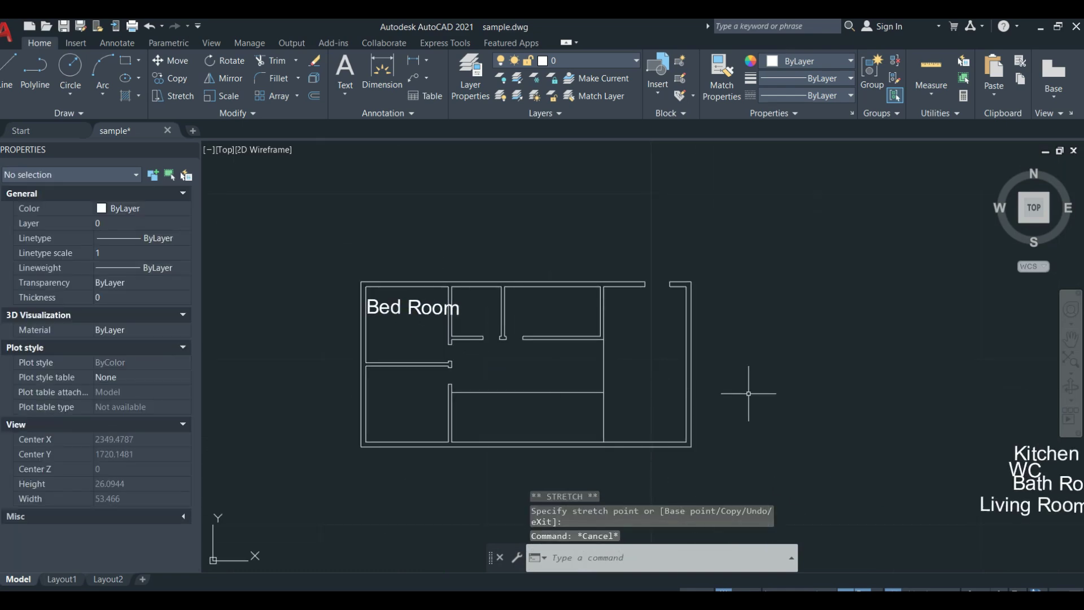
pyautogui.hotkey('ctrl', 'z')
pyautogui.hotkey('ctrl', 'z')
# Step: Scale all five room labels down again to a text height of about 0.37
pyautogui.scroll(-2, 618, 334)
pyautogui.click(716, 290)
pyautogui.click(588, 373)
pyautogui.write('sc')
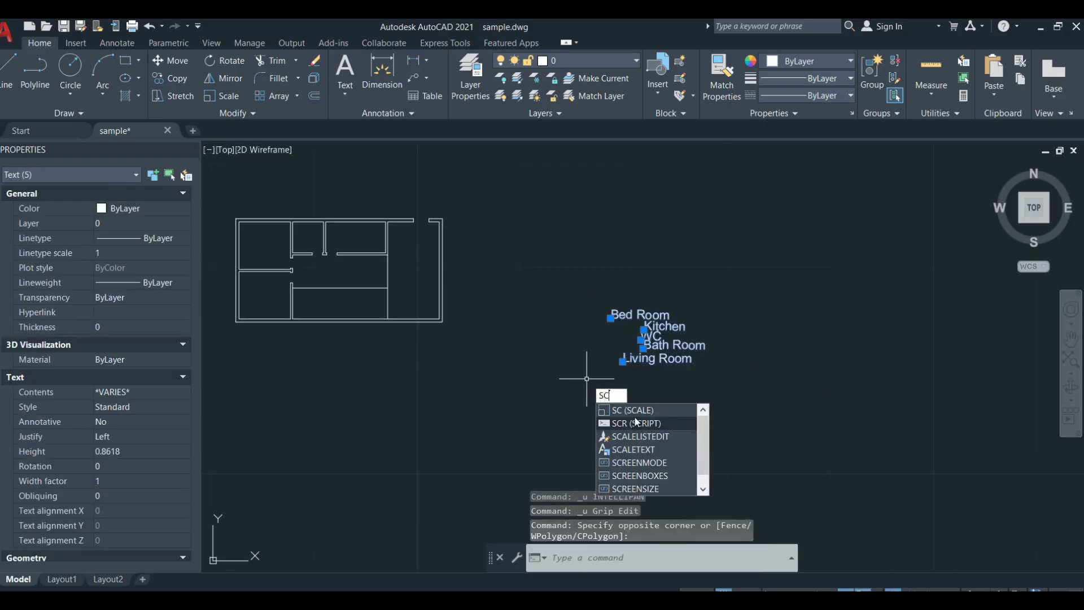
pyautogui.press('Return')
pyautogui.click(634, 323)
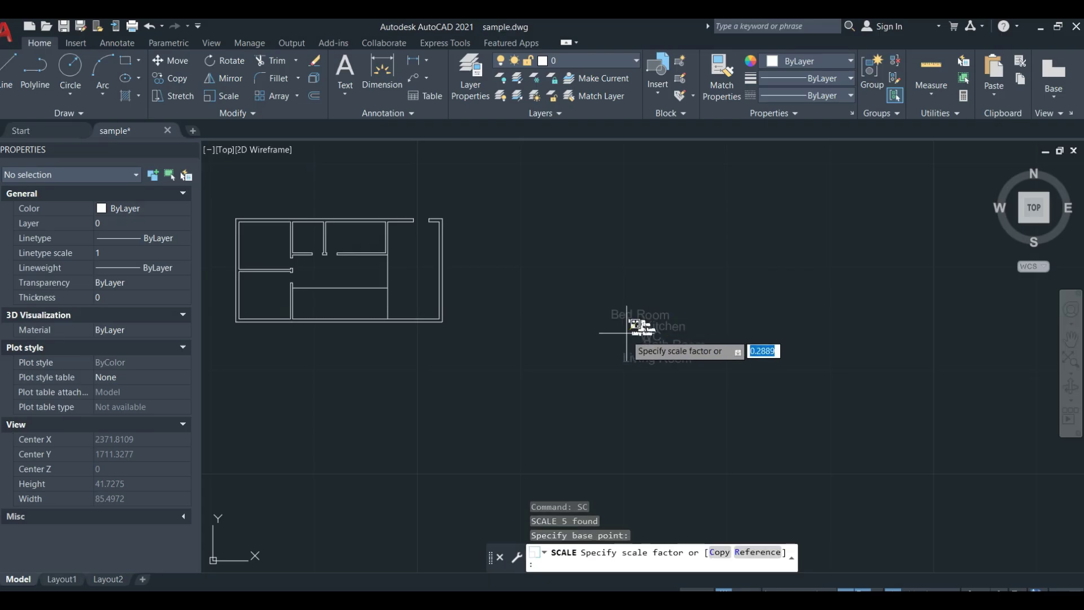
pyautogui.click(624, 340)
# Step: Move the Bed Room label by its grip into the plan's upper-left room and deselect it
pyautogui.scroll(4, 641, 315)
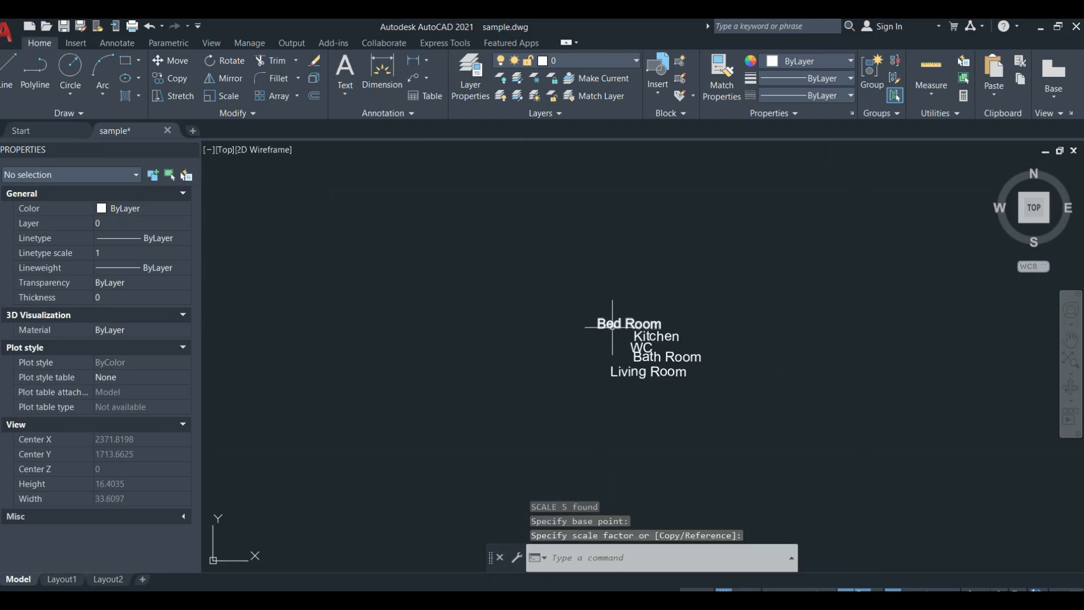
pyautogui.click(618, 323)
pyautogui.click(596, 327)
pyautogui.moveTo(442, 331); pyautogui.dragTo(350, 295, button='middle')
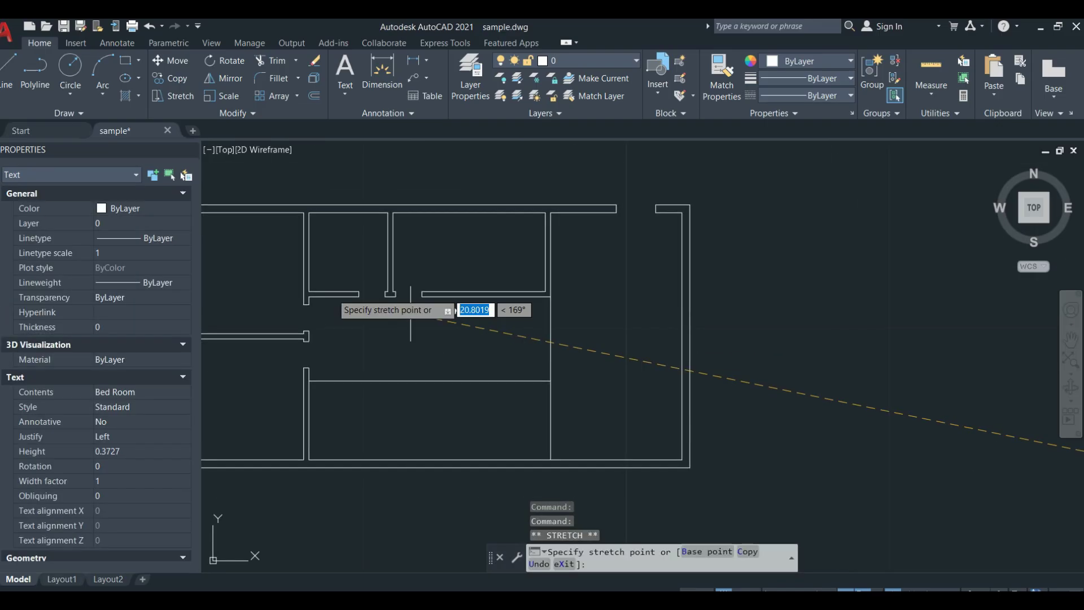
pyautogui.click(242, 270)
pyautogui.press('Escape')
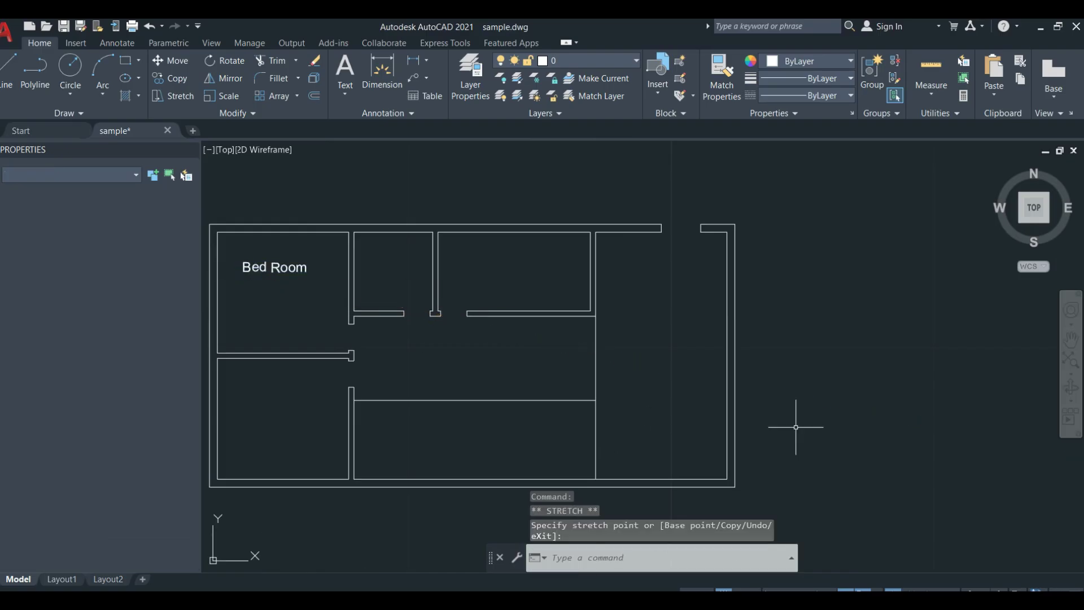
# Step: Move the Kitchen label by its grip into the lower middle room of the plan
pyautogui.moveTo(987, 451); pyautogui.dragTo(530, 283, button='middle')
pyautogui.click(793, 325)
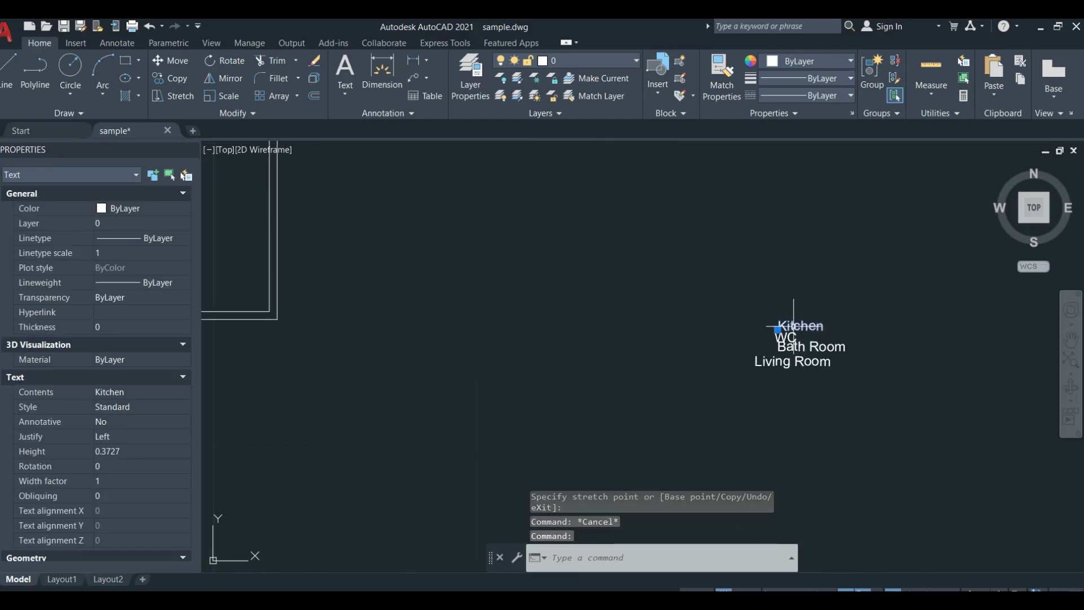
pyautogui.click(780, 325)
pyautogui.moveTo(499, 317); pyautogui.dragTo(956, 484, button='middle')
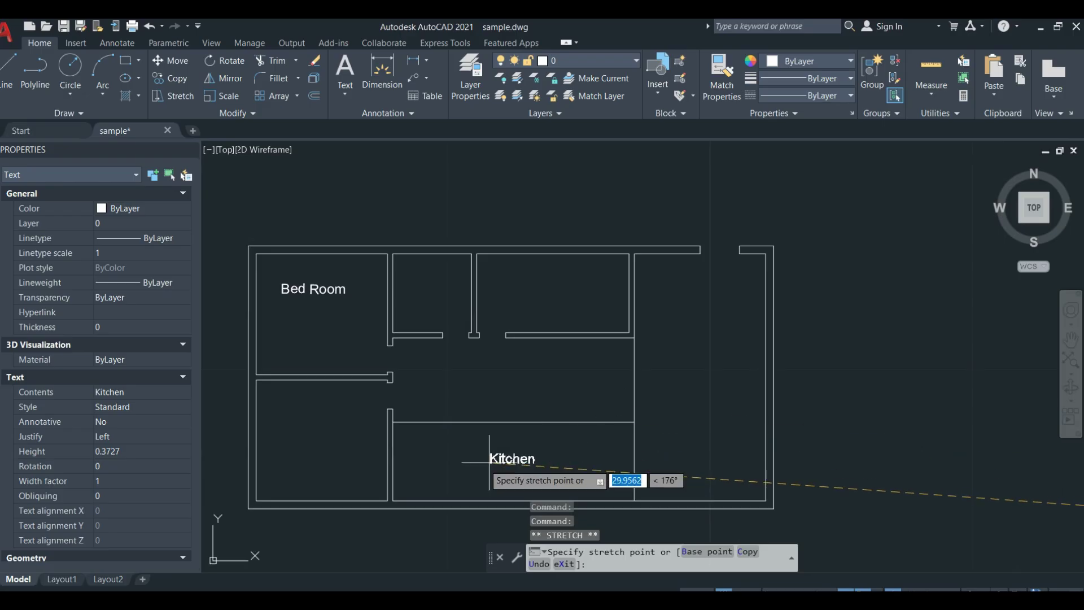
pyautogui.click(502, 467)
# Step: Copy the Bed Room label from the upper-left room into the lower-left room
pyautogui.scroll(-2, 763, 440)
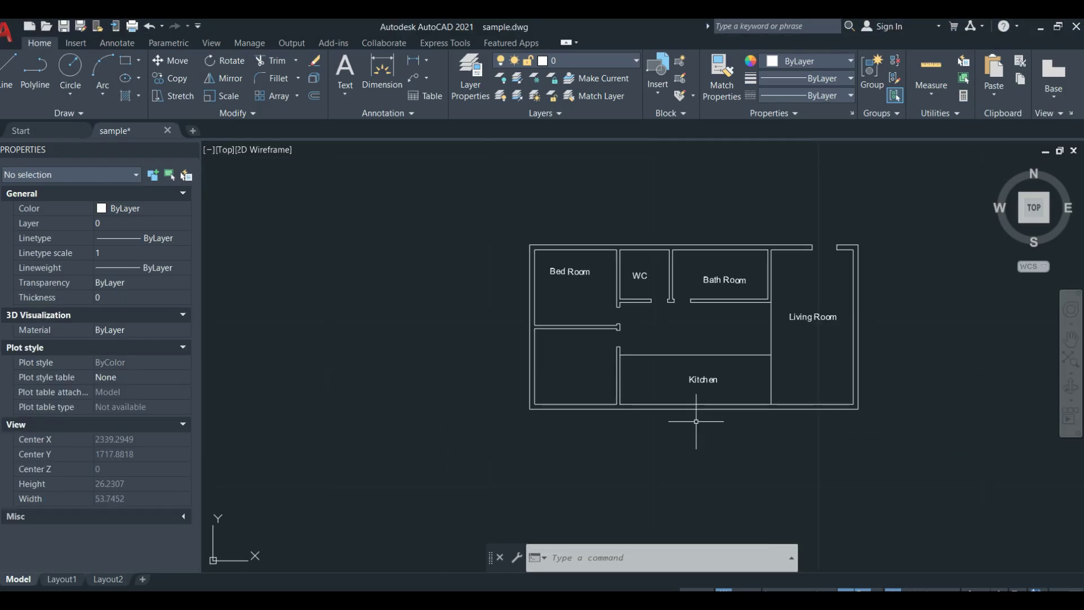
pyautogui.write('C')
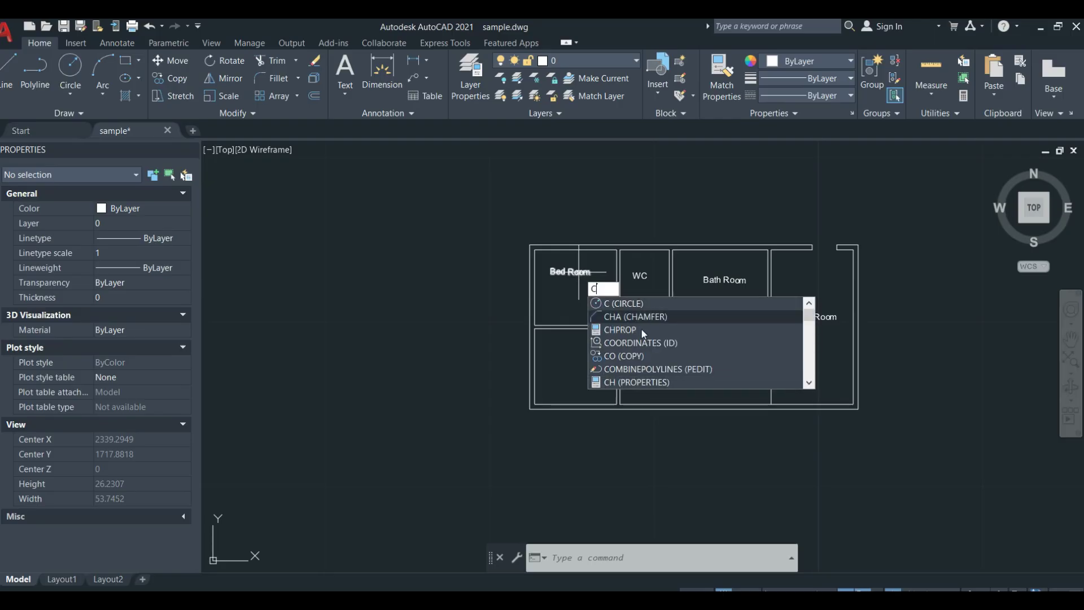
pyautogui.click(642, 355)
pyautogui.click(566, 272)
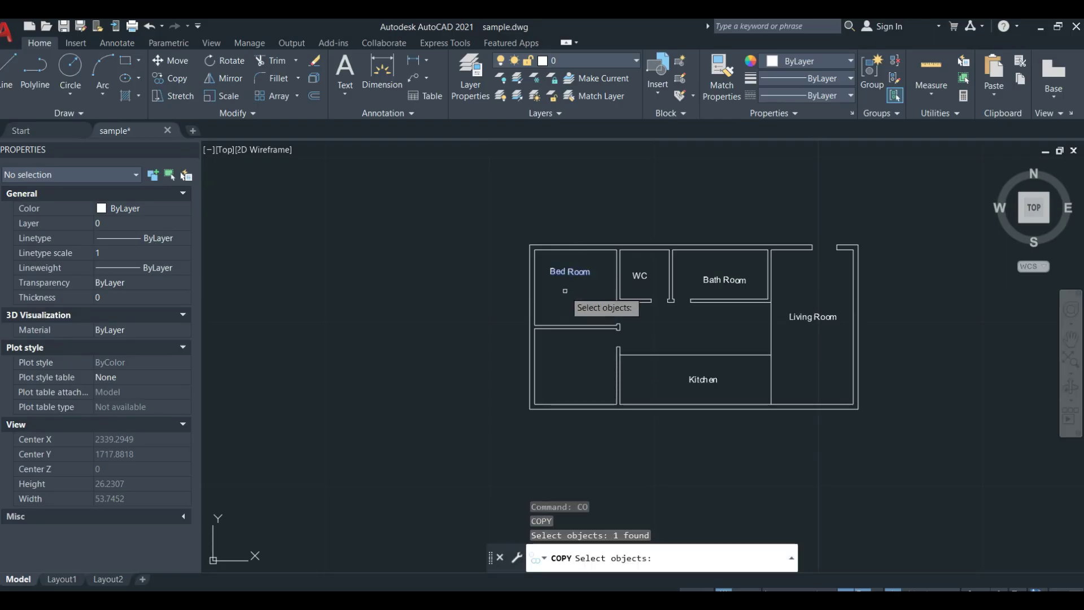
pyautogui.press('Return')
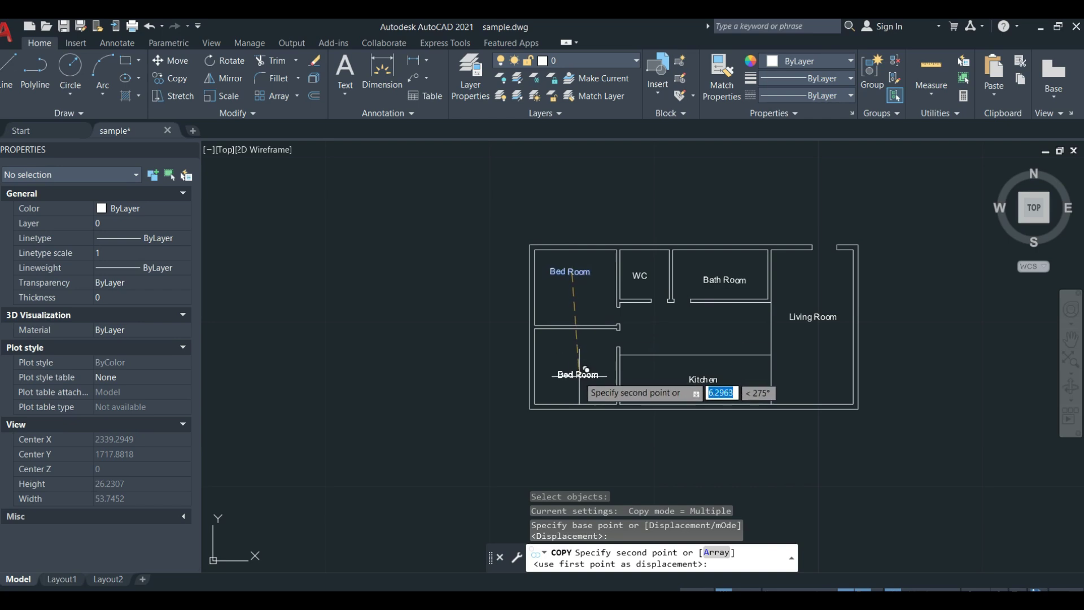
pyautogui.click(573, 374)
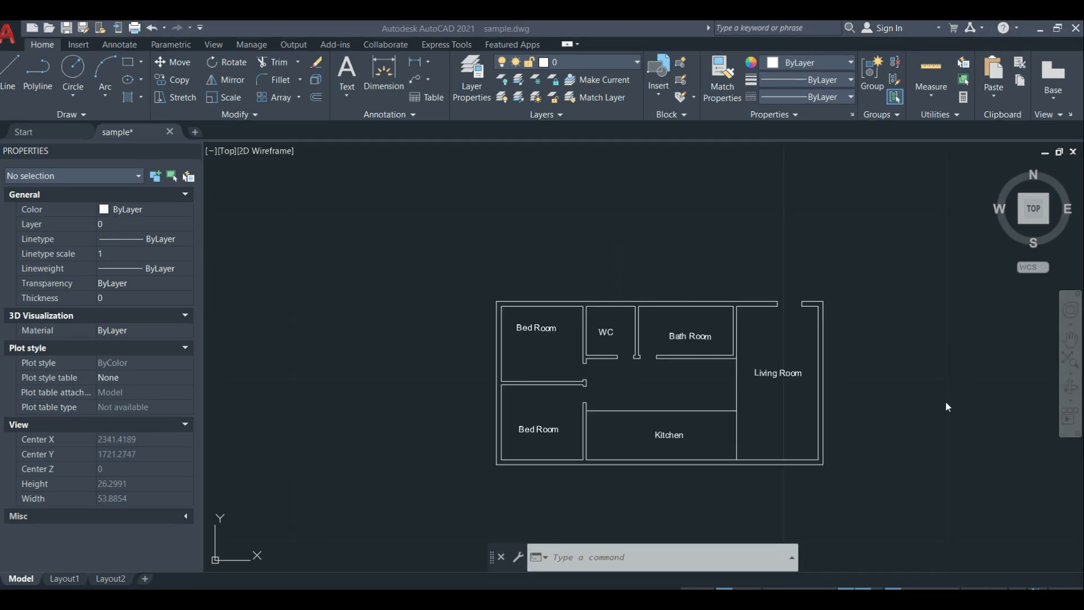